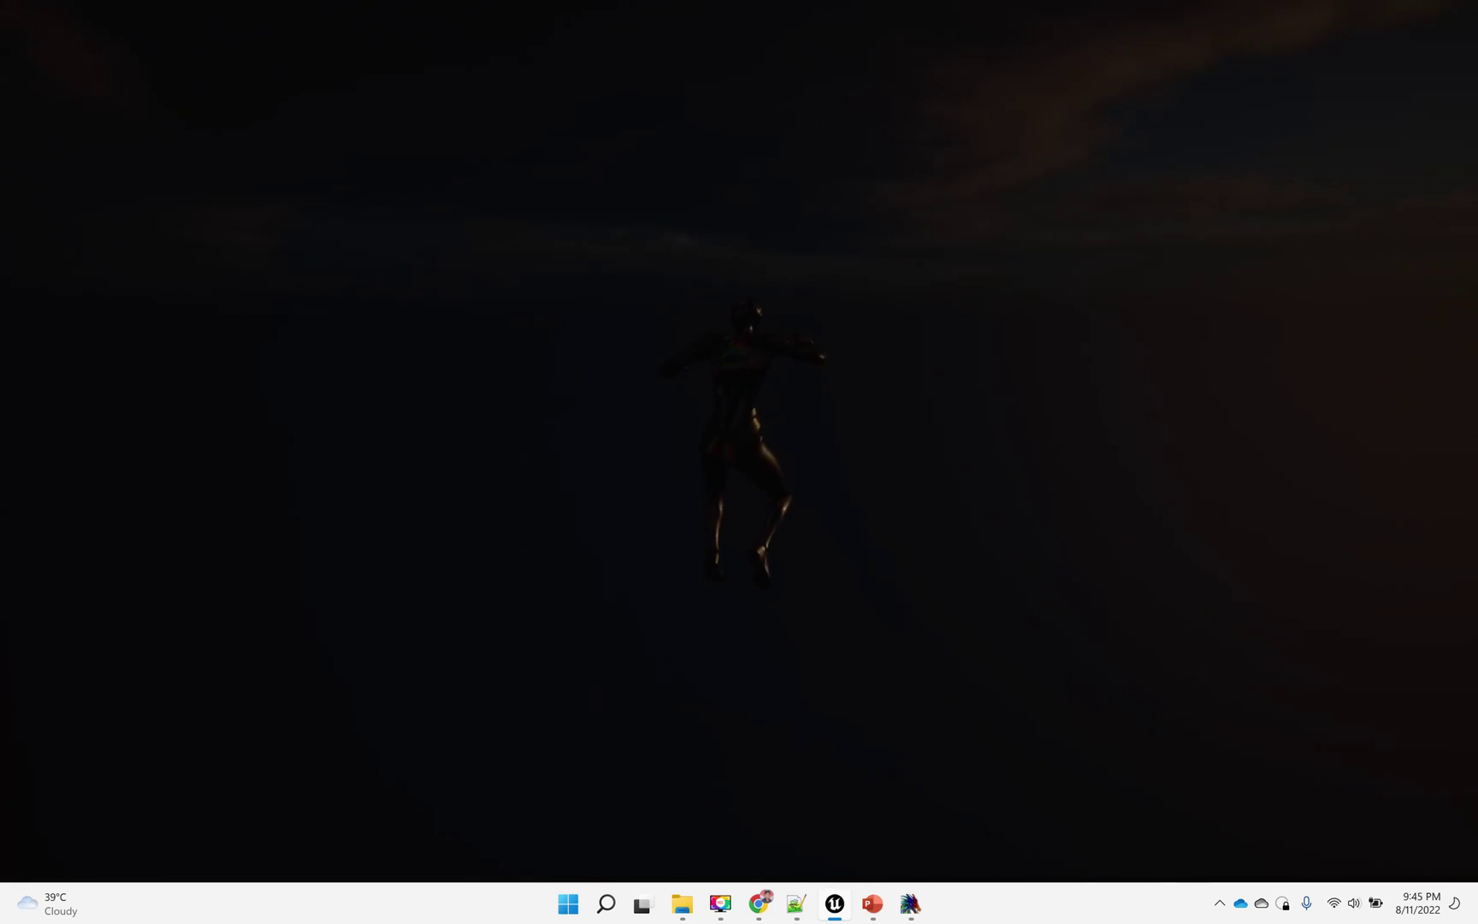
Stop the running play session, move the viewport camera over the checkered floor and start playing the level again
key("Escape")
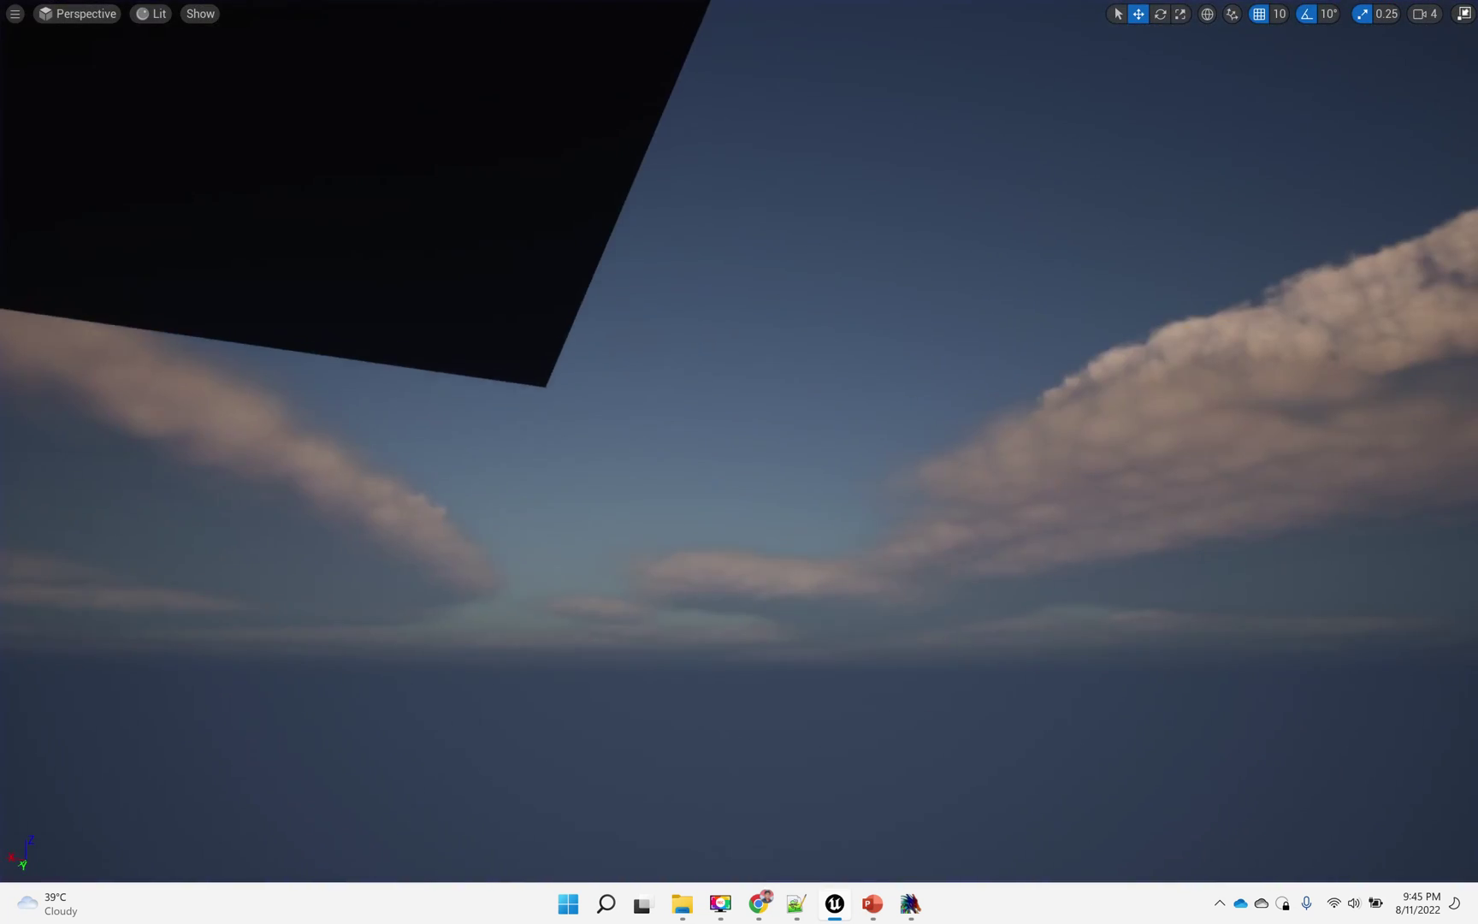
right_click_drag(739, 441, 248, 548)
key("e")
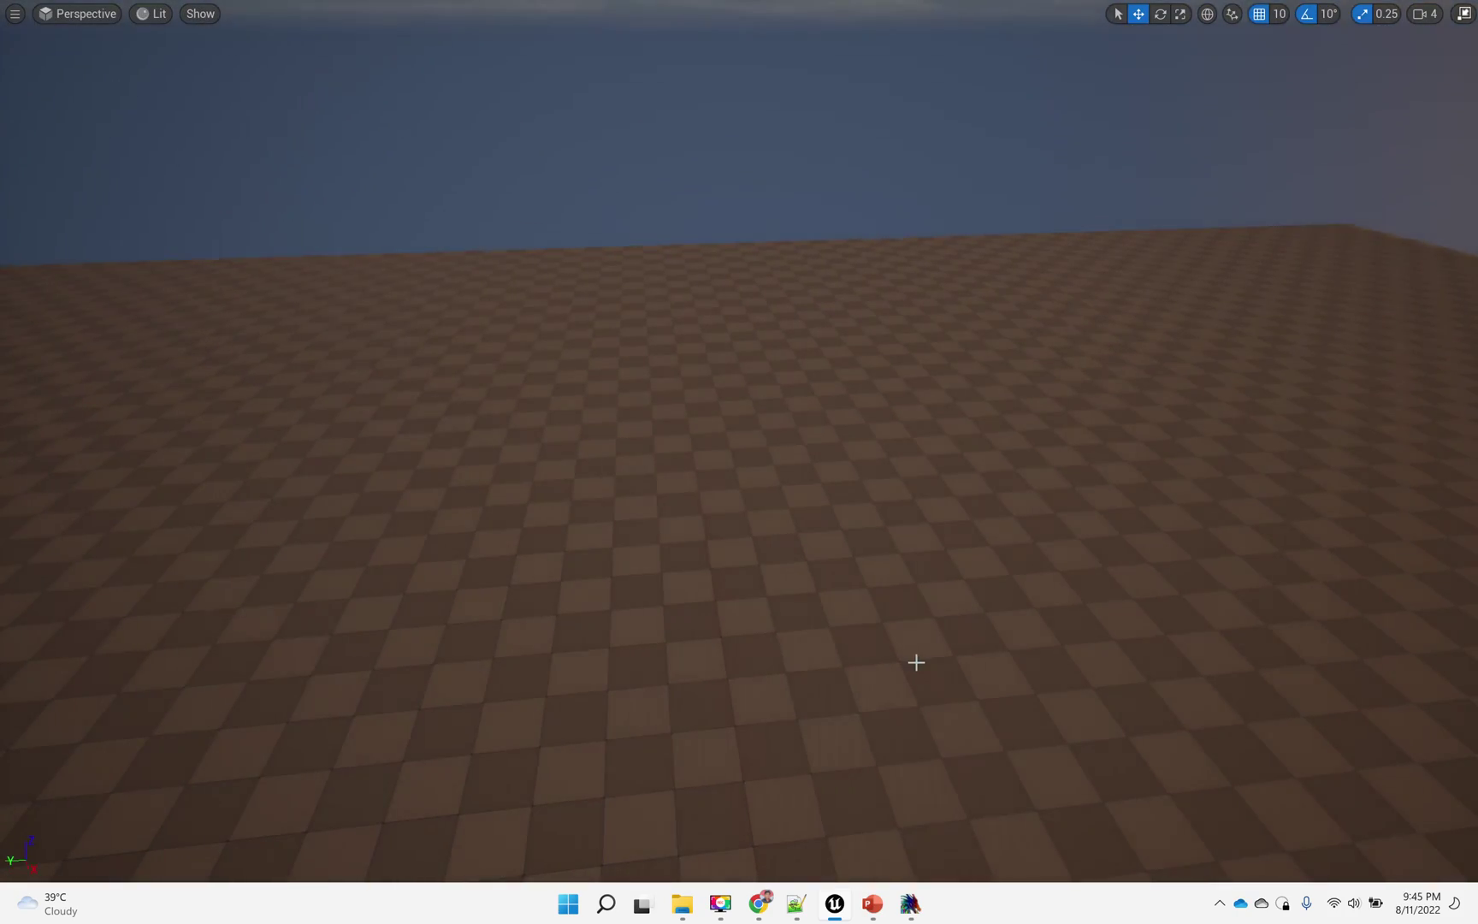
key("alt+p")
left_click(915, 661)
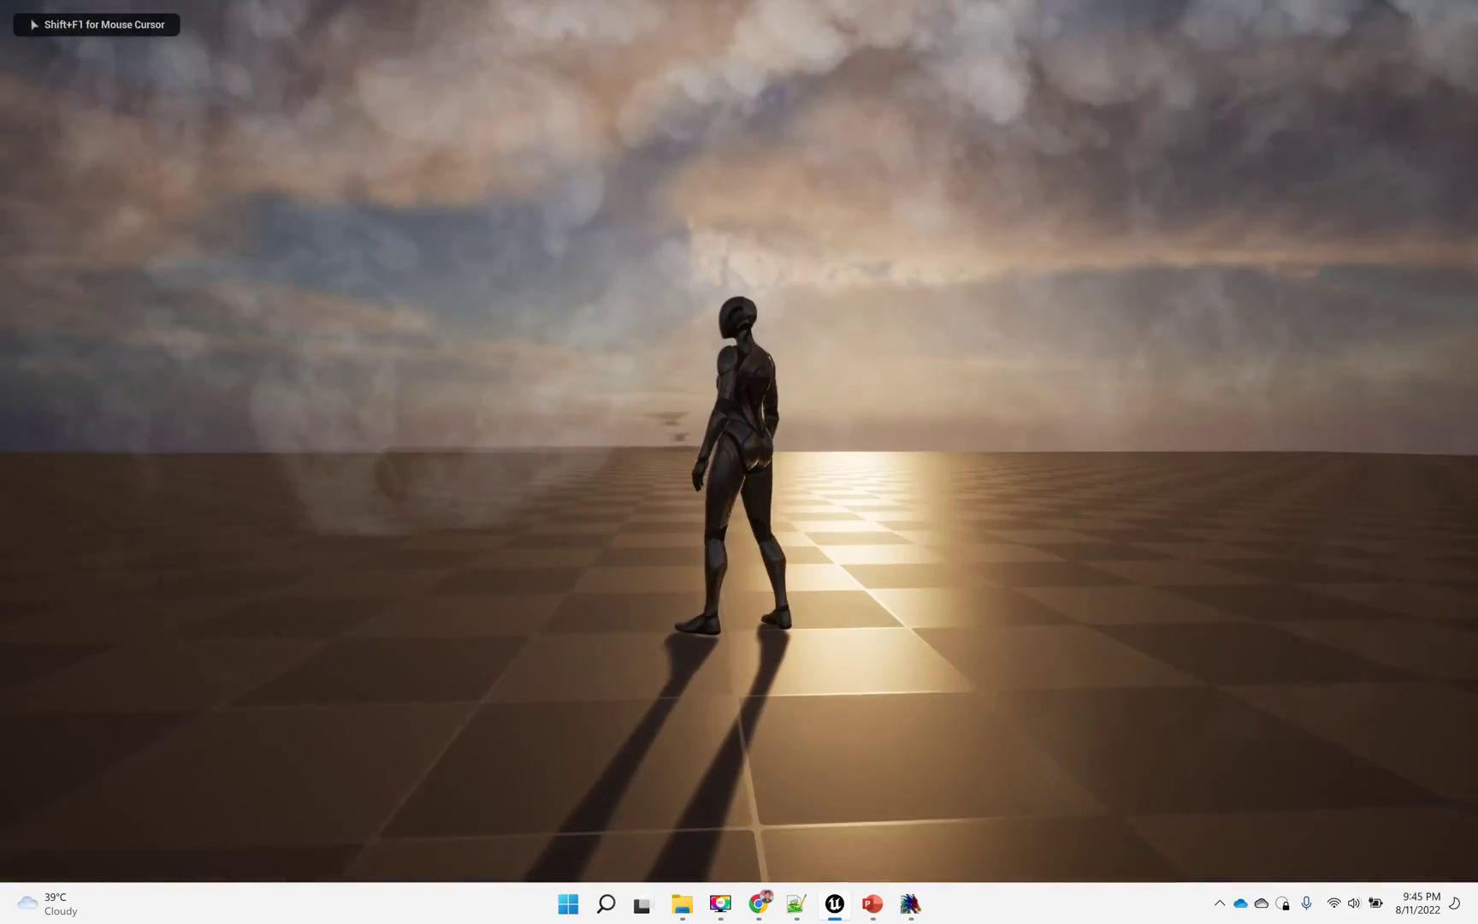
Run the character around inside the mist to examine how the particles surround it, and end the play session
key("w")
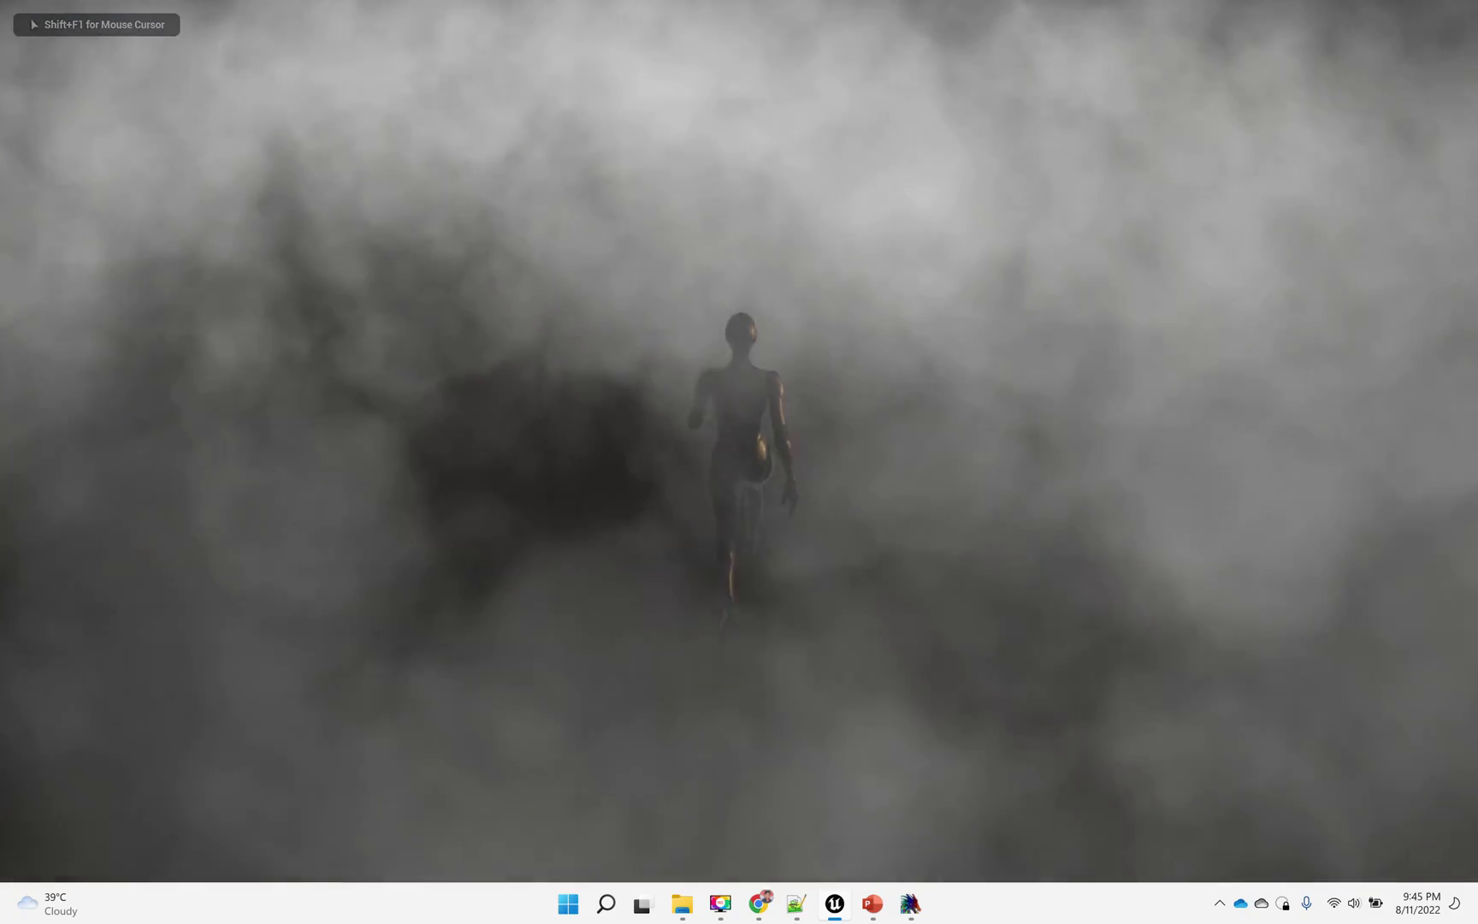
key("s")
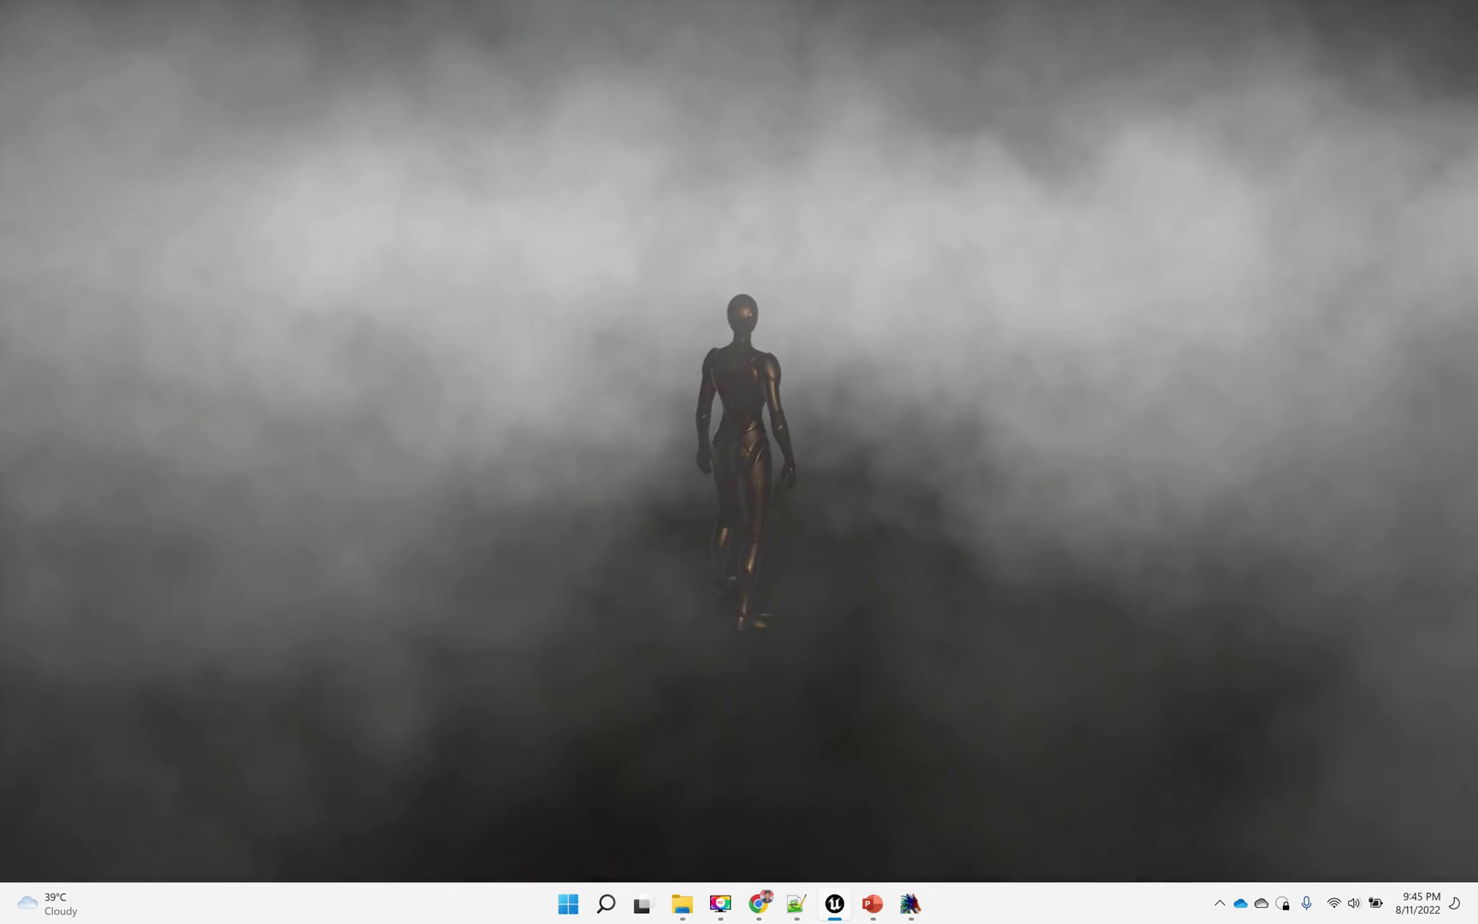
key("shift+F1")
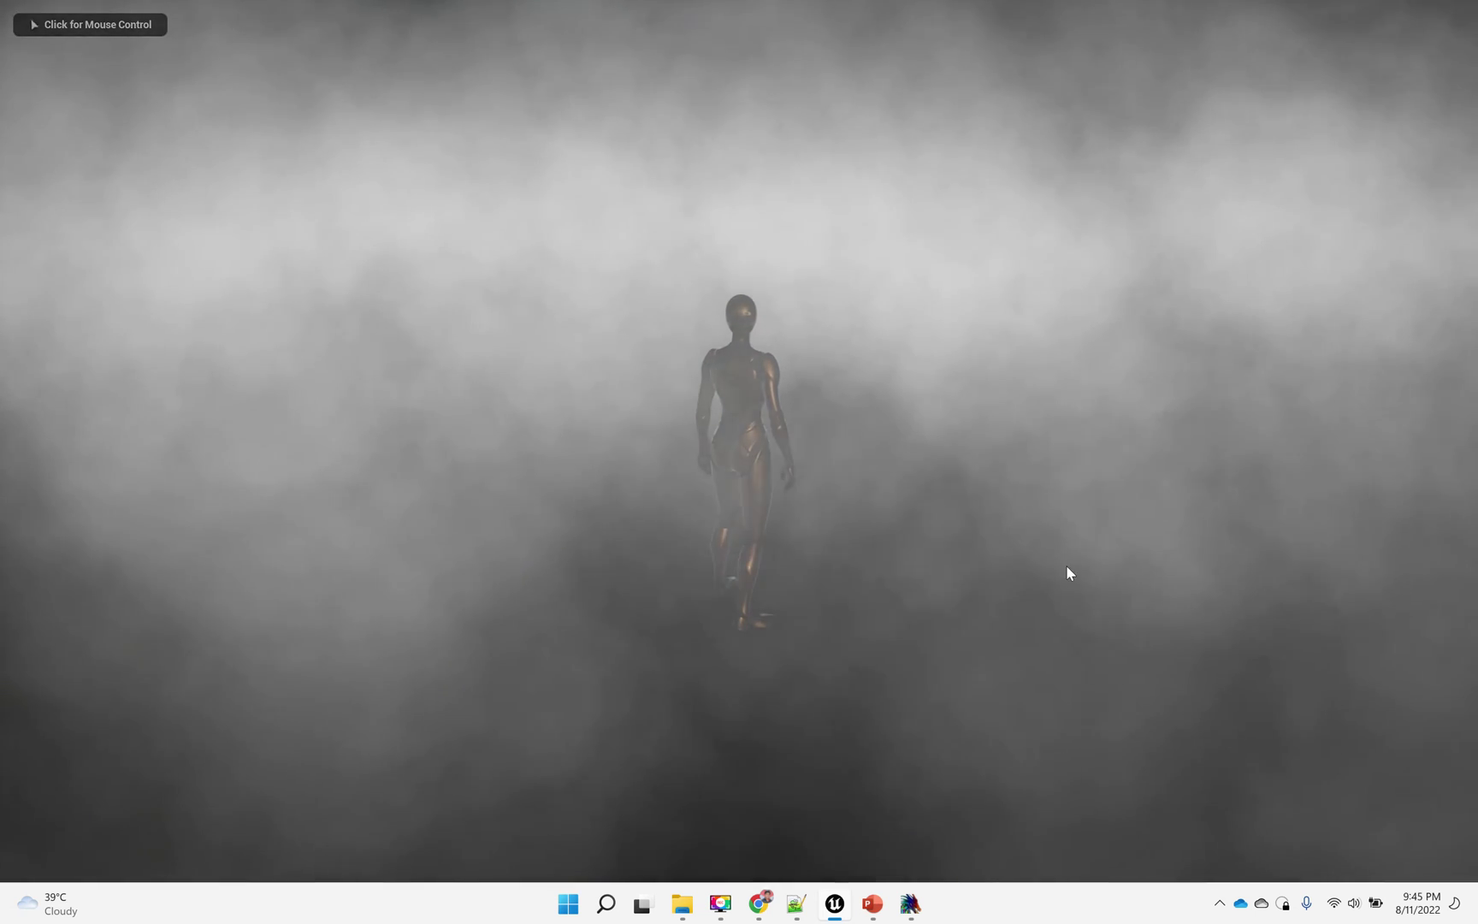
left_click(946, 537)
key("w")
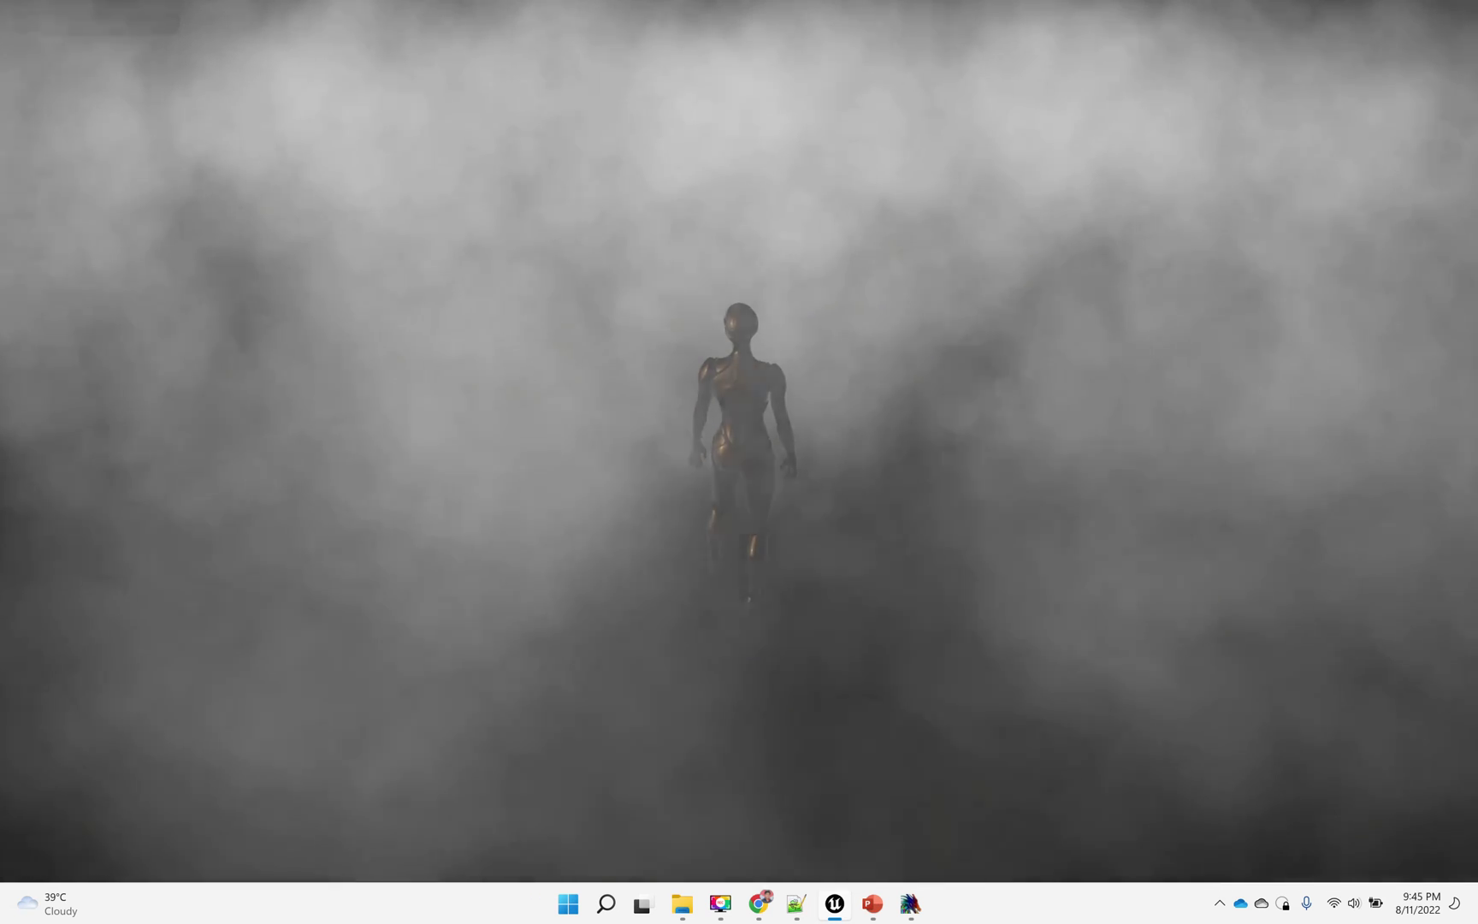
key("w")
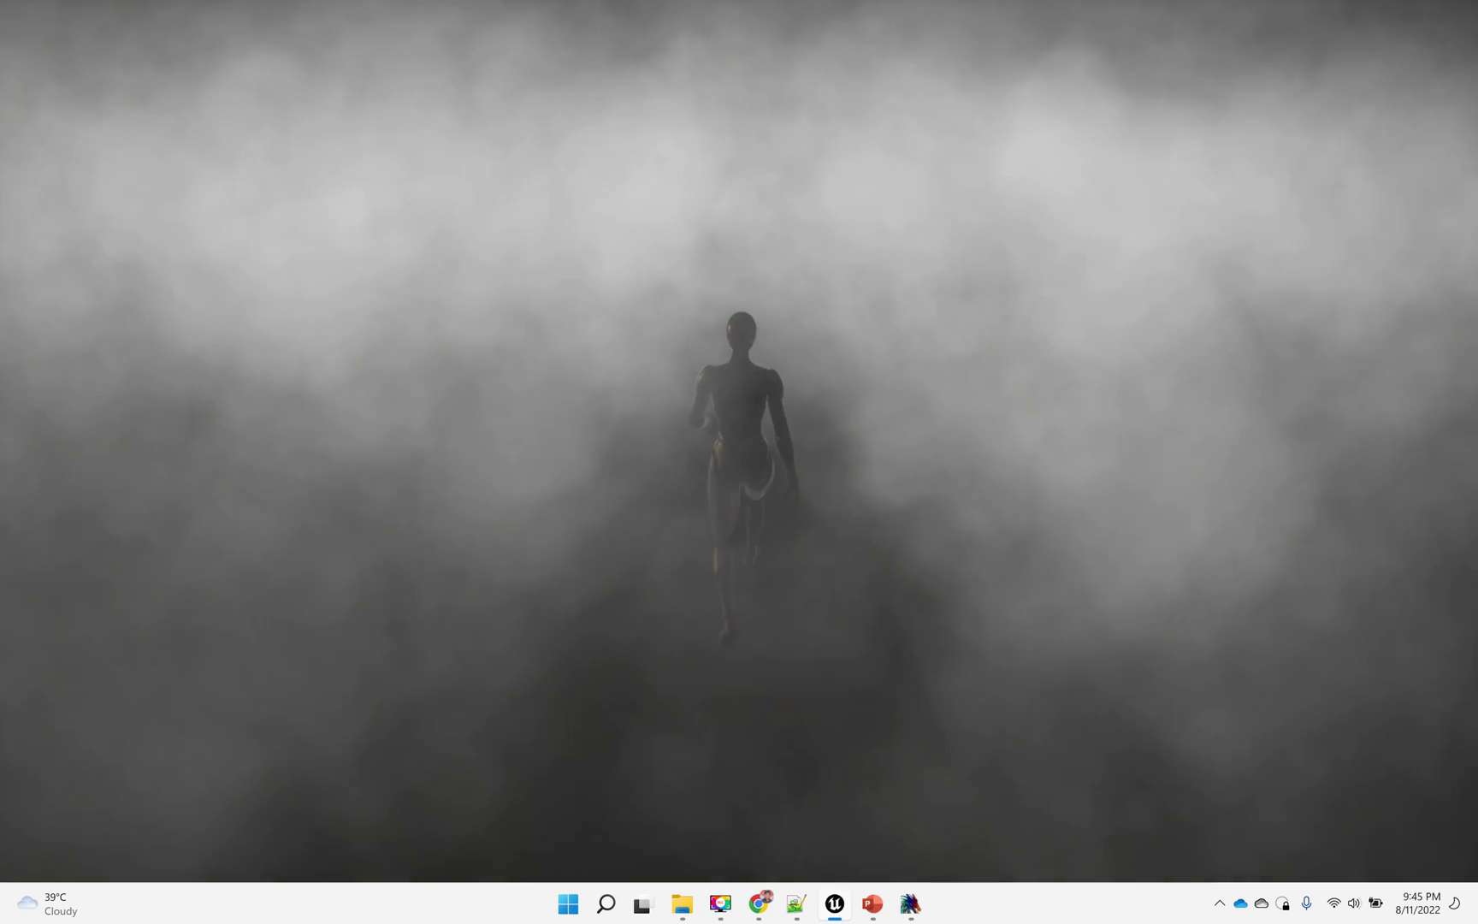
key("shift+F1")
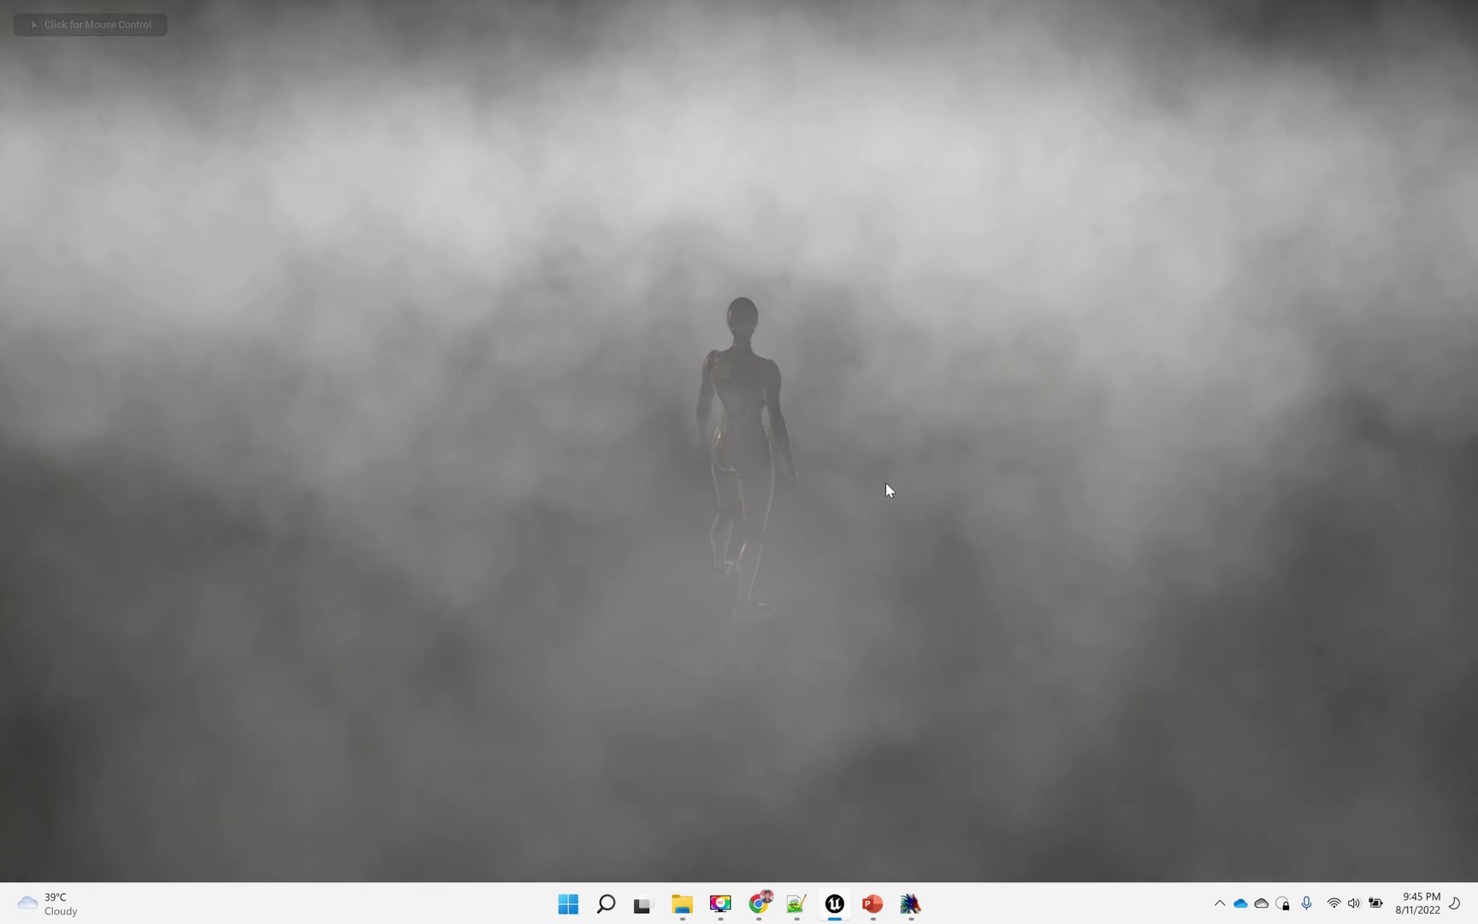
left_click(739, 462)
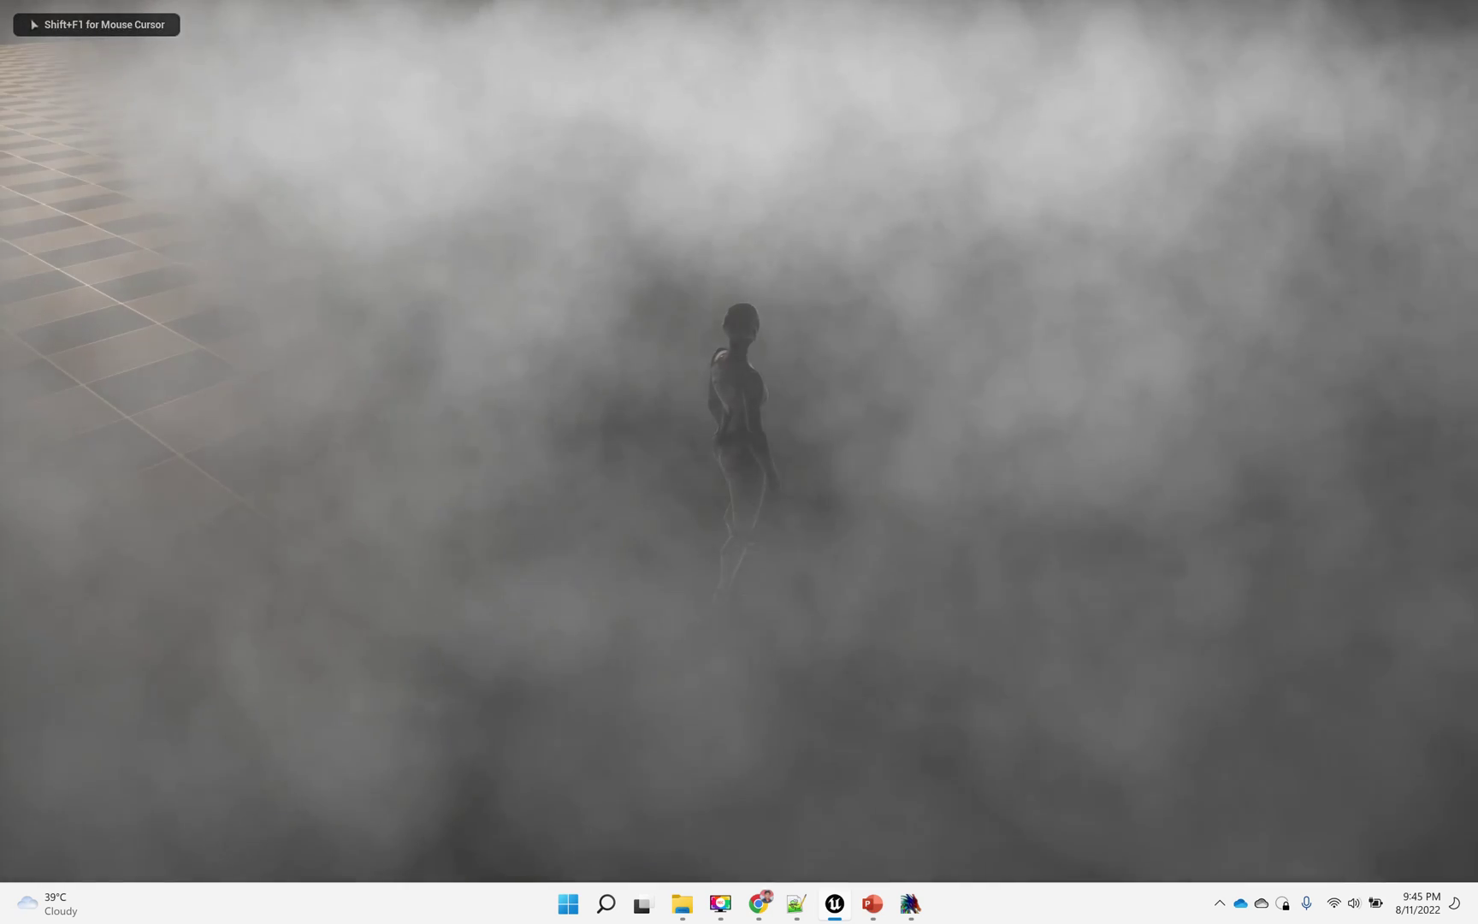
key("w")
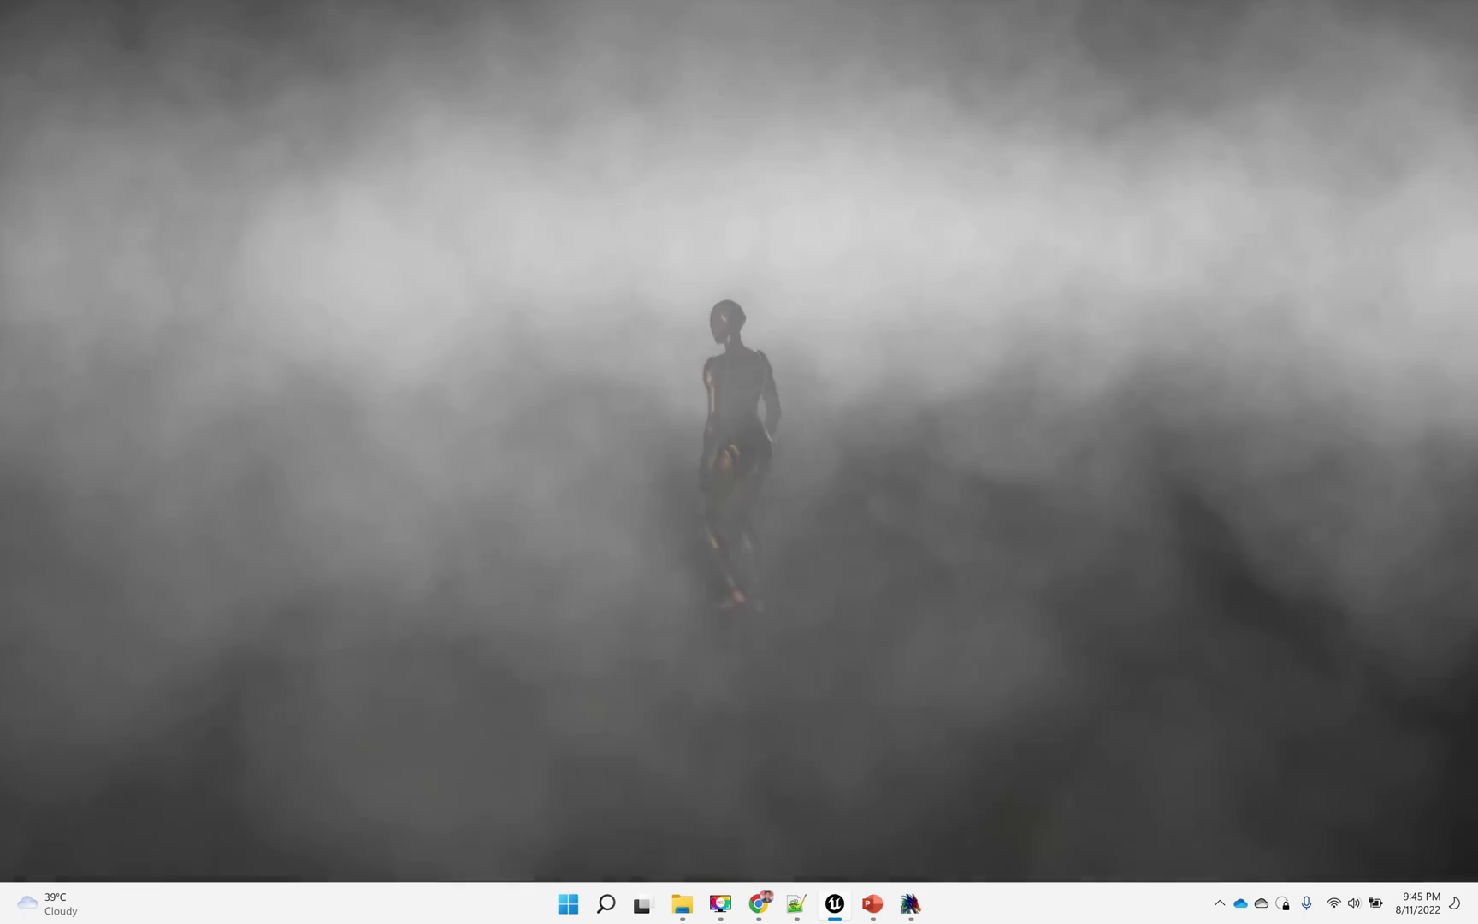
key("s")
key("d")
key("w")
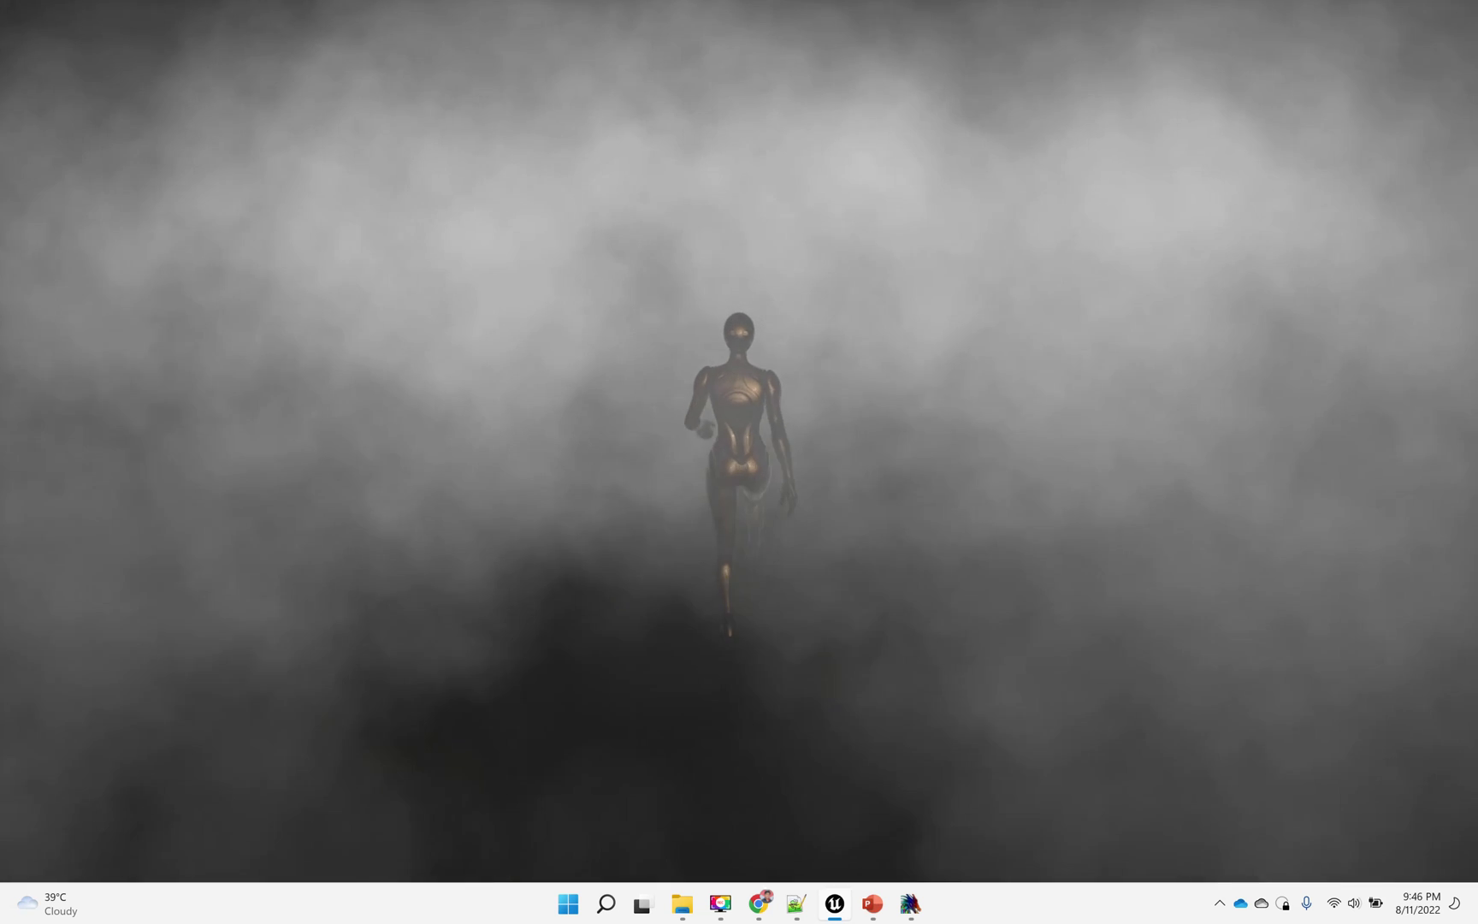
key("Escape")
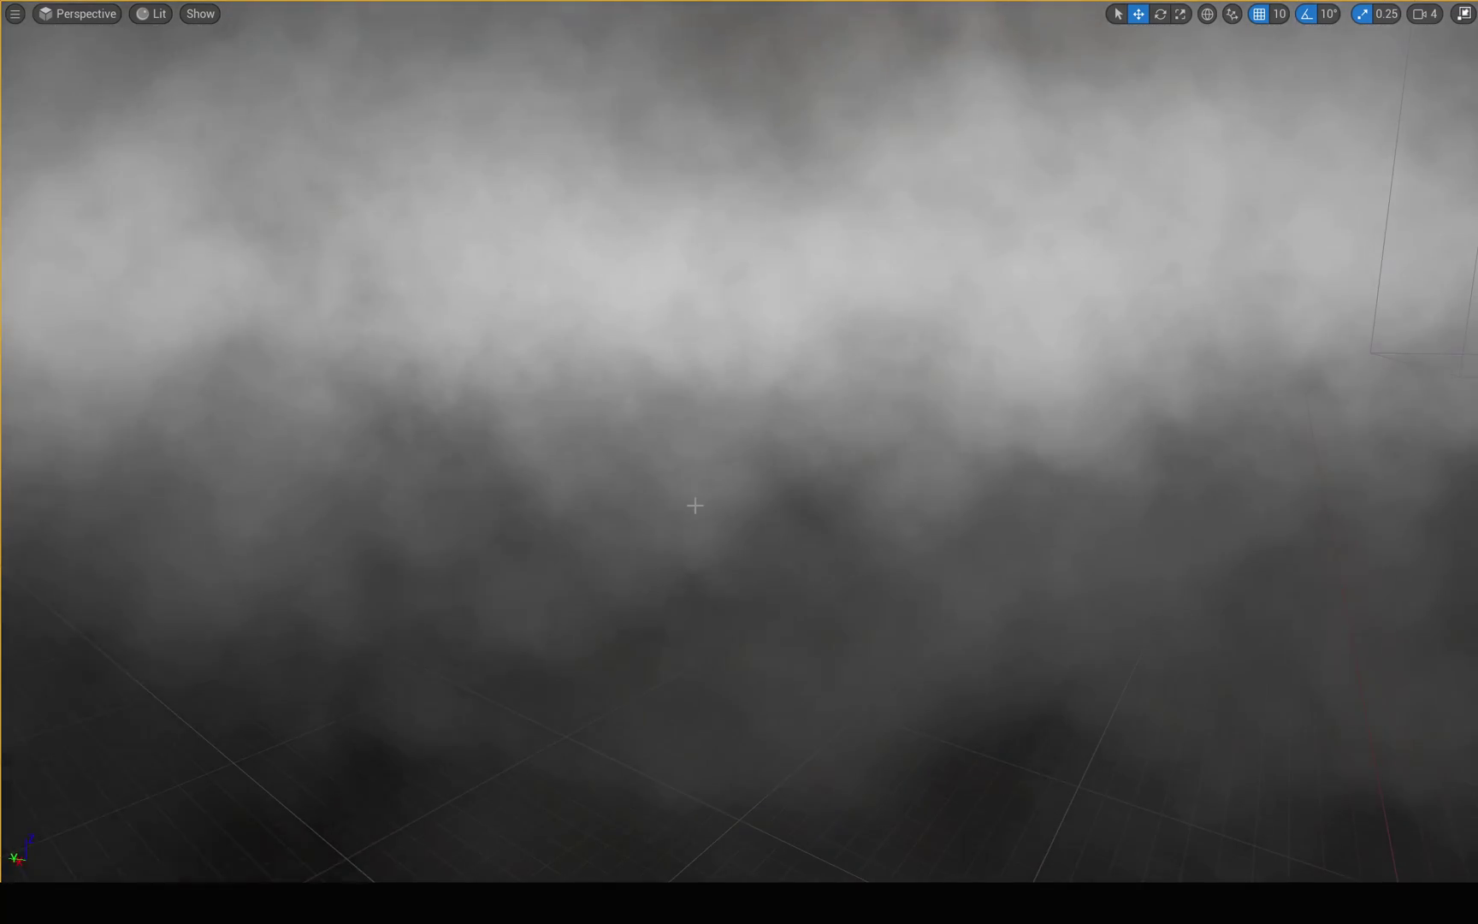
Play the level again and move the character sideways and forward to inspect the mist from other angles
key("alt+p")
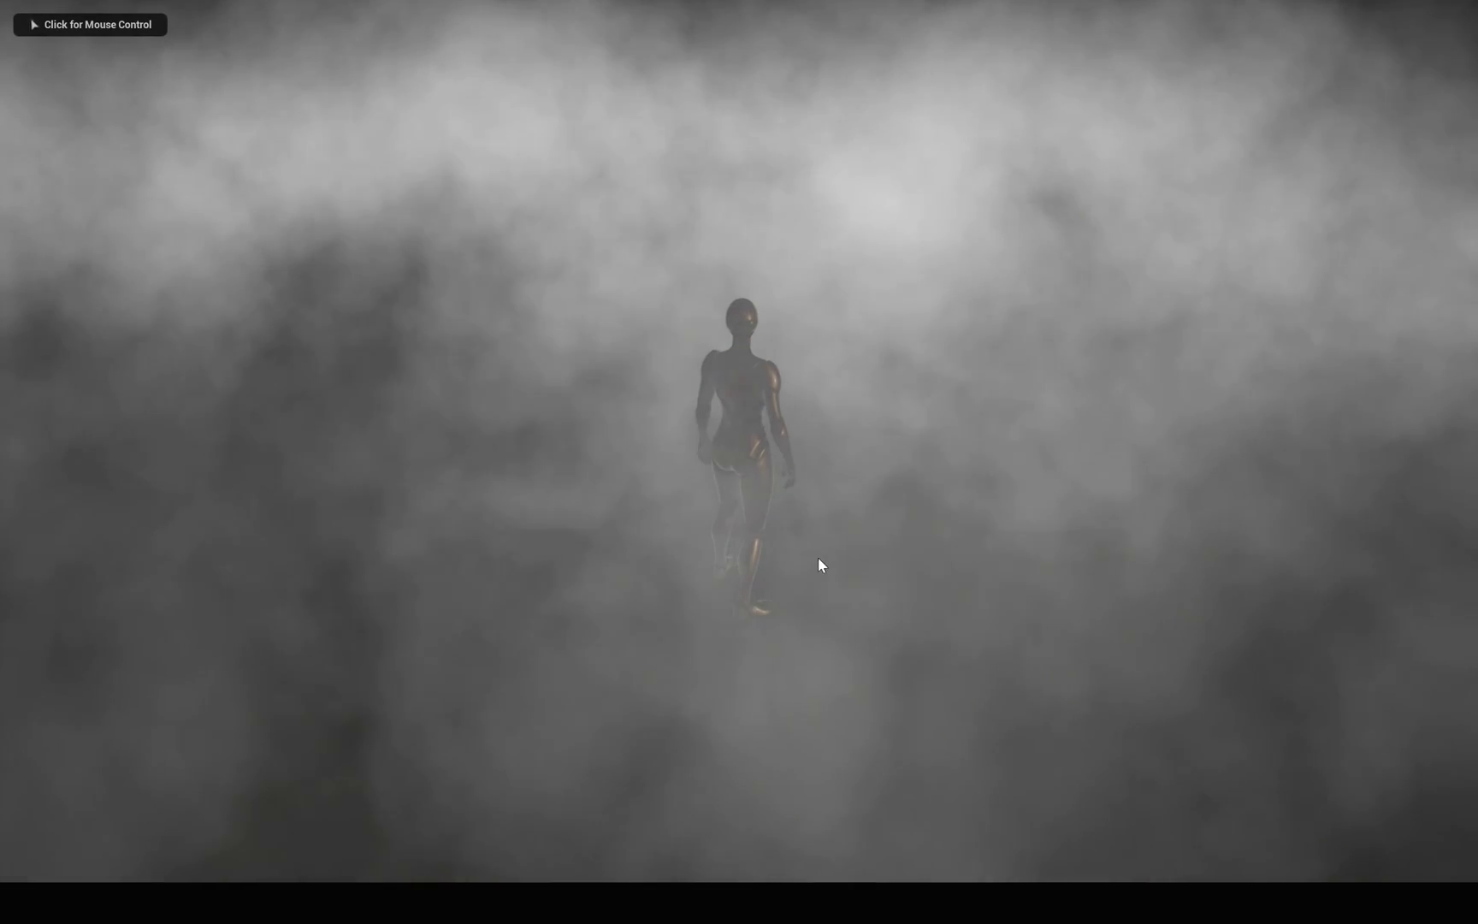
left_click(960, 561)
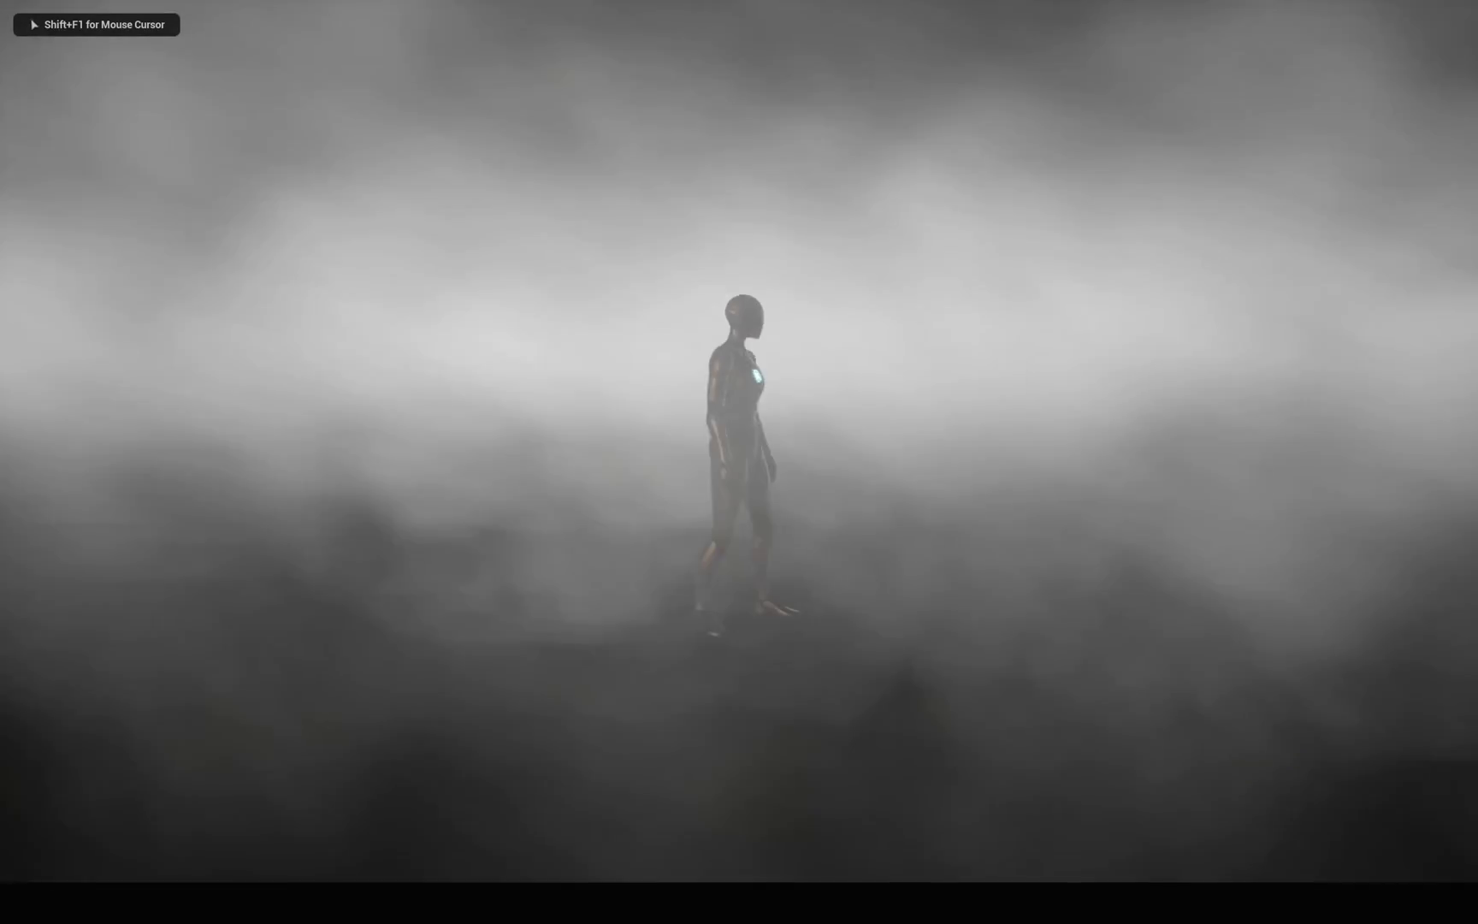
key("d")
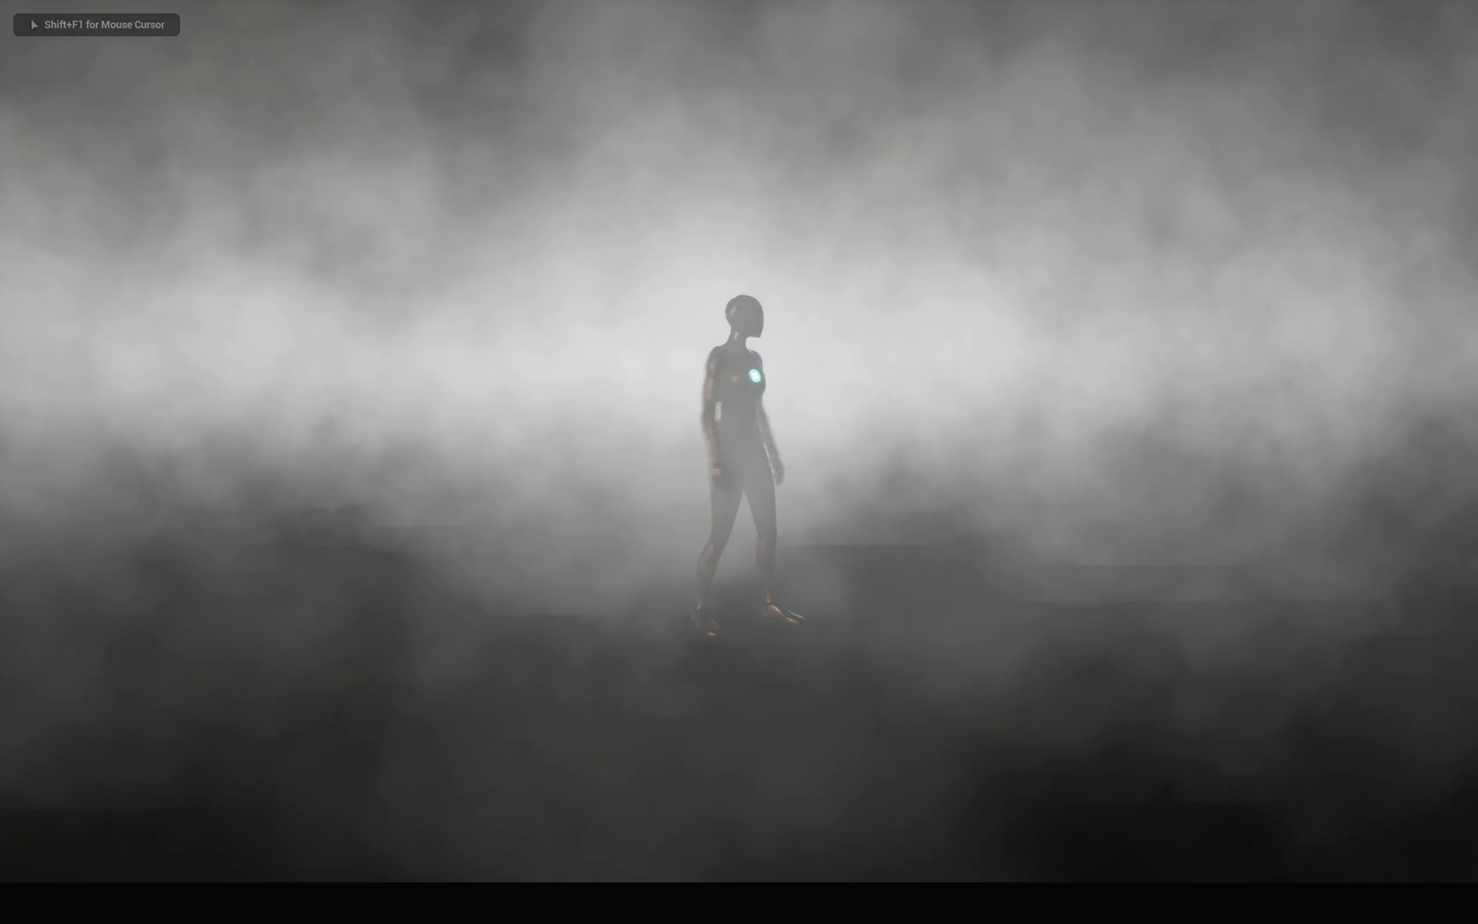
key("w")
key("a")
key("w")
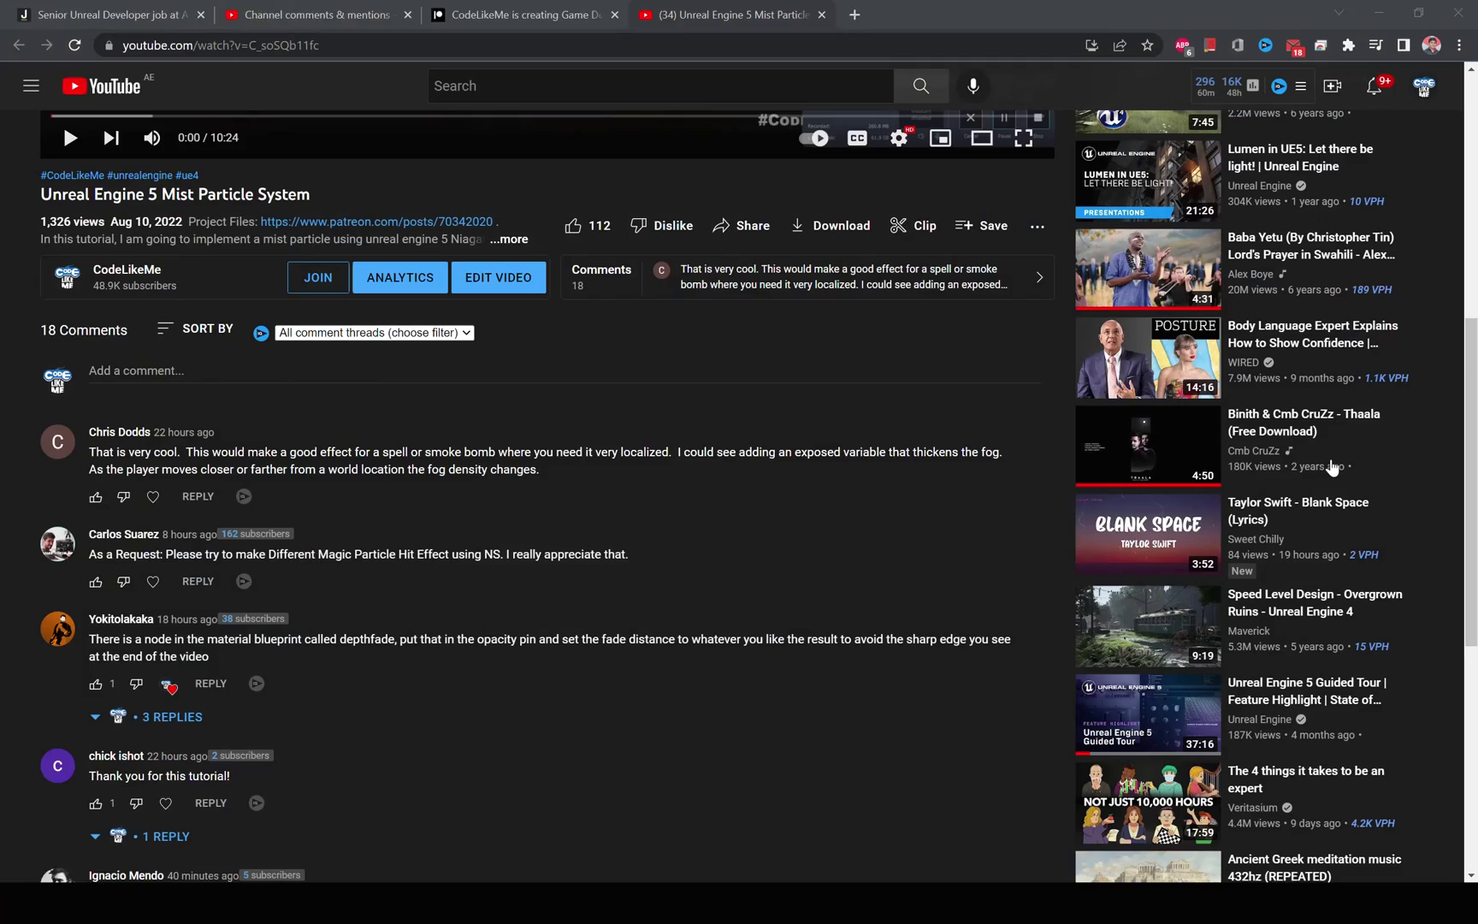
Review the viewer comments under the "Unreal Engine 5 Mist Particle System" video for suggestions on avoiding the sharp edges
scroll(486, 594, "up", 7)
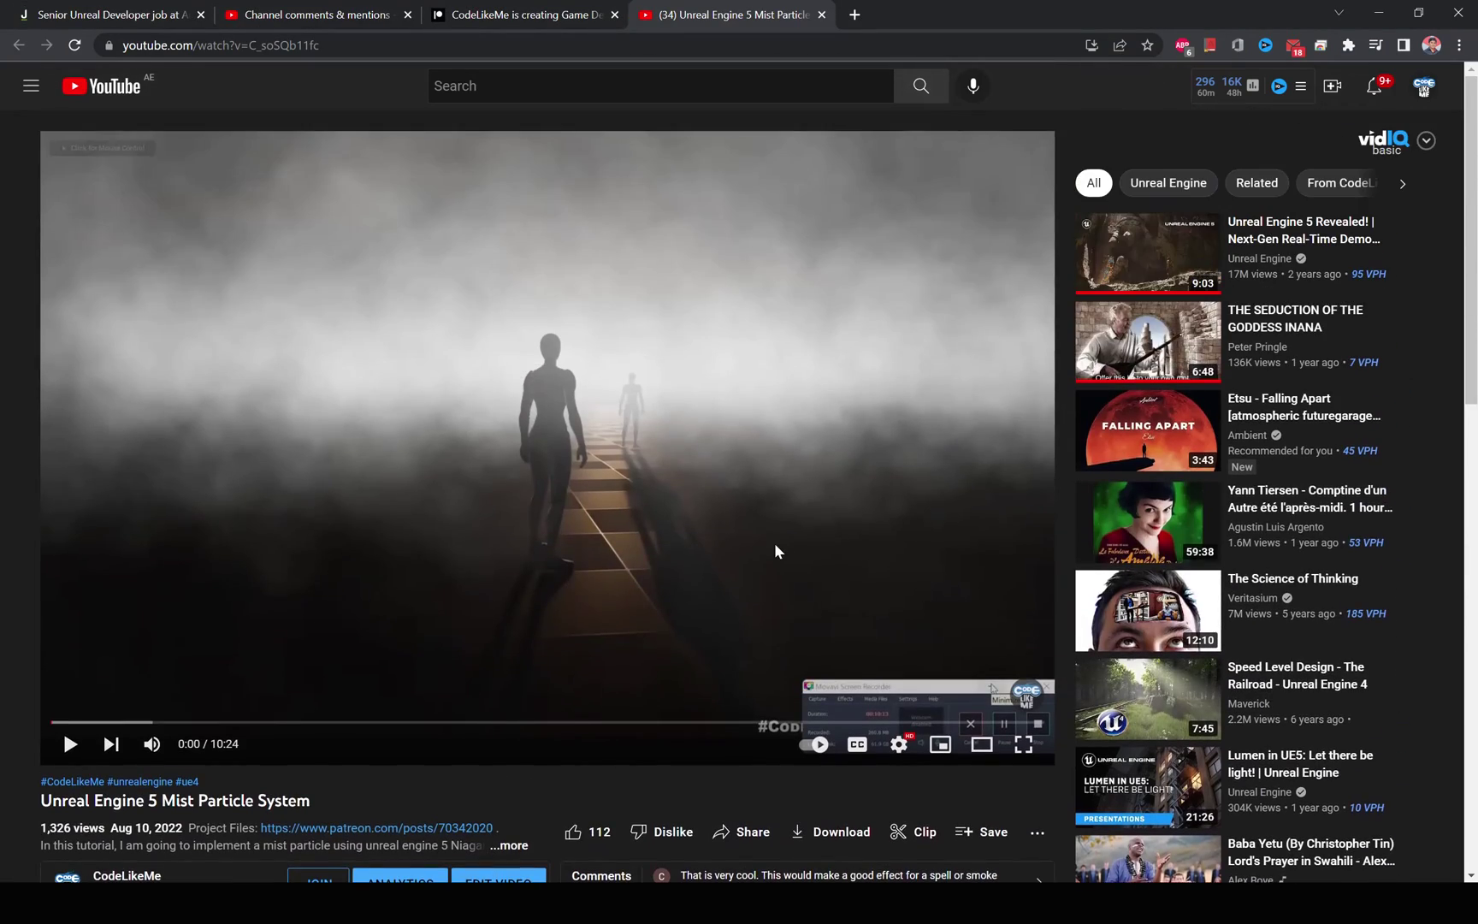
scroll(775, 551, "down", 8)
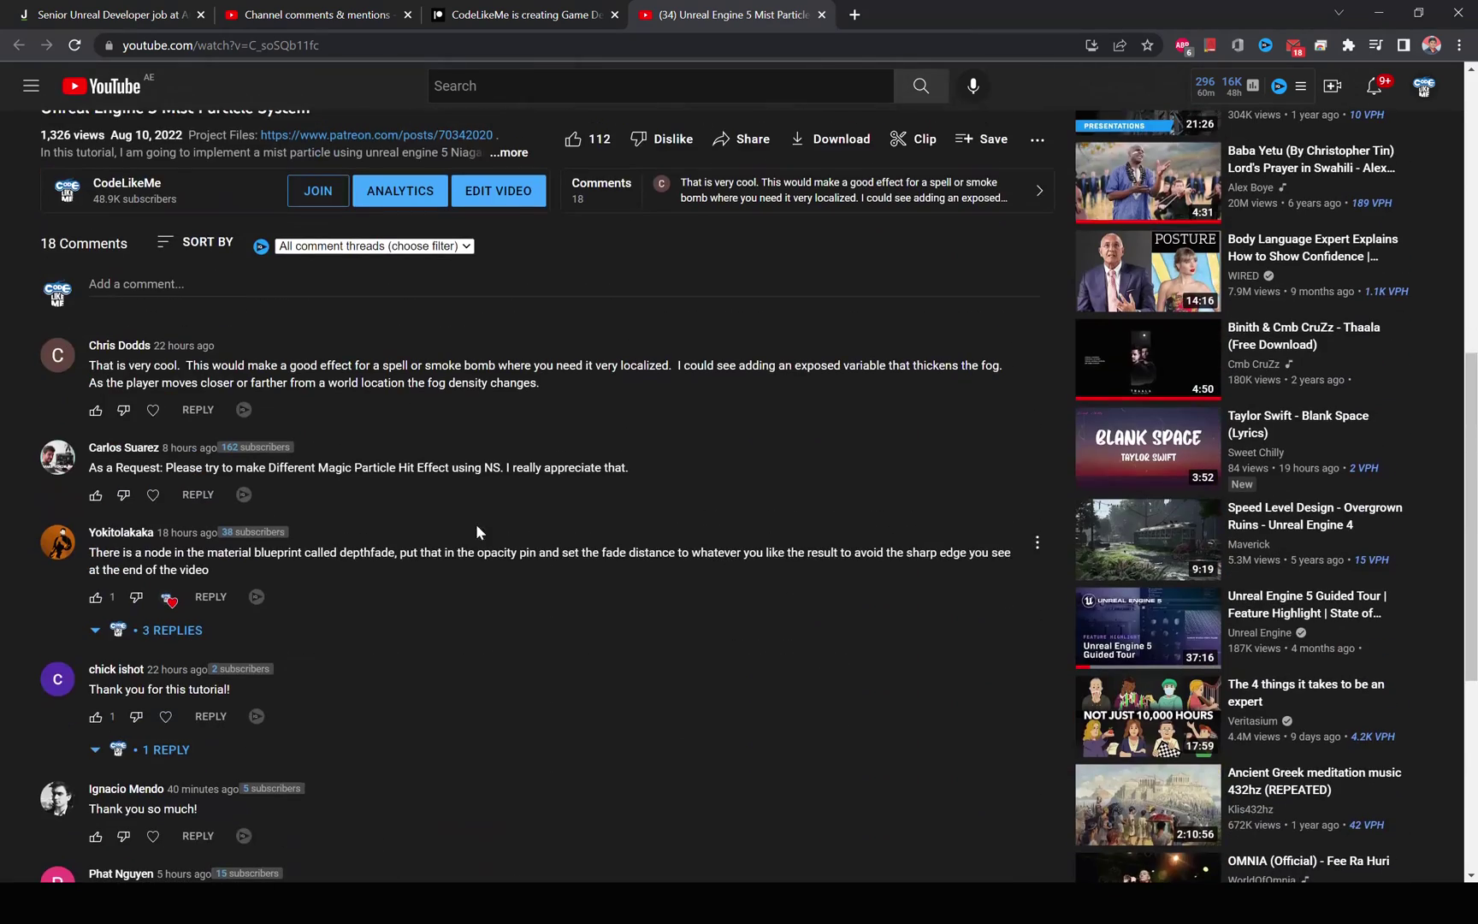
scroll(462, 610, "up", 1)
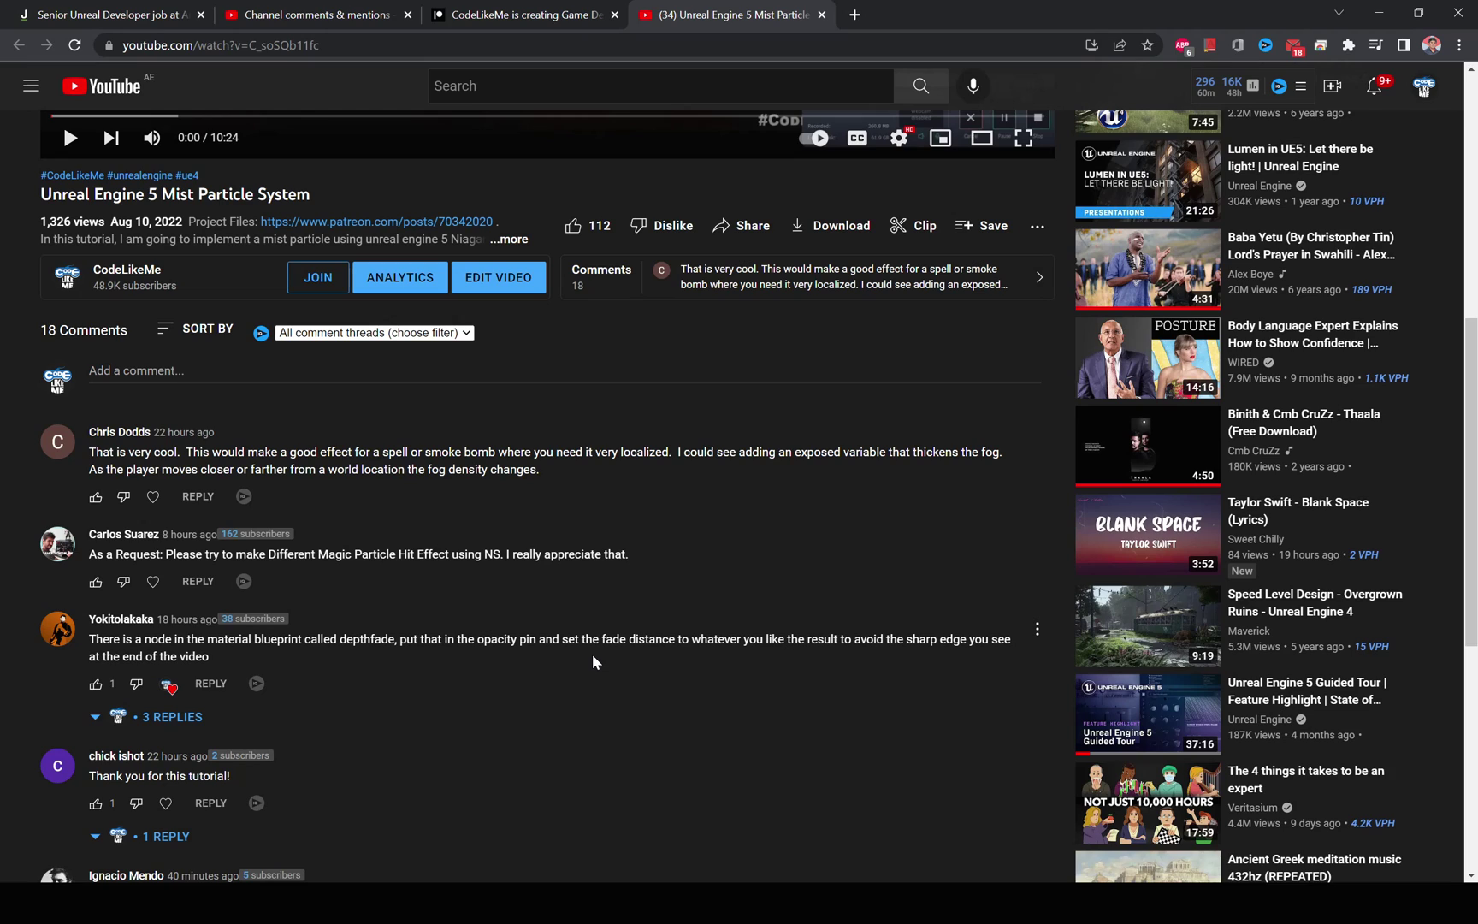
Switch back to Unreal Engine and restore the level viewport from full screen to the normal editor layout
key("alt+Tab")
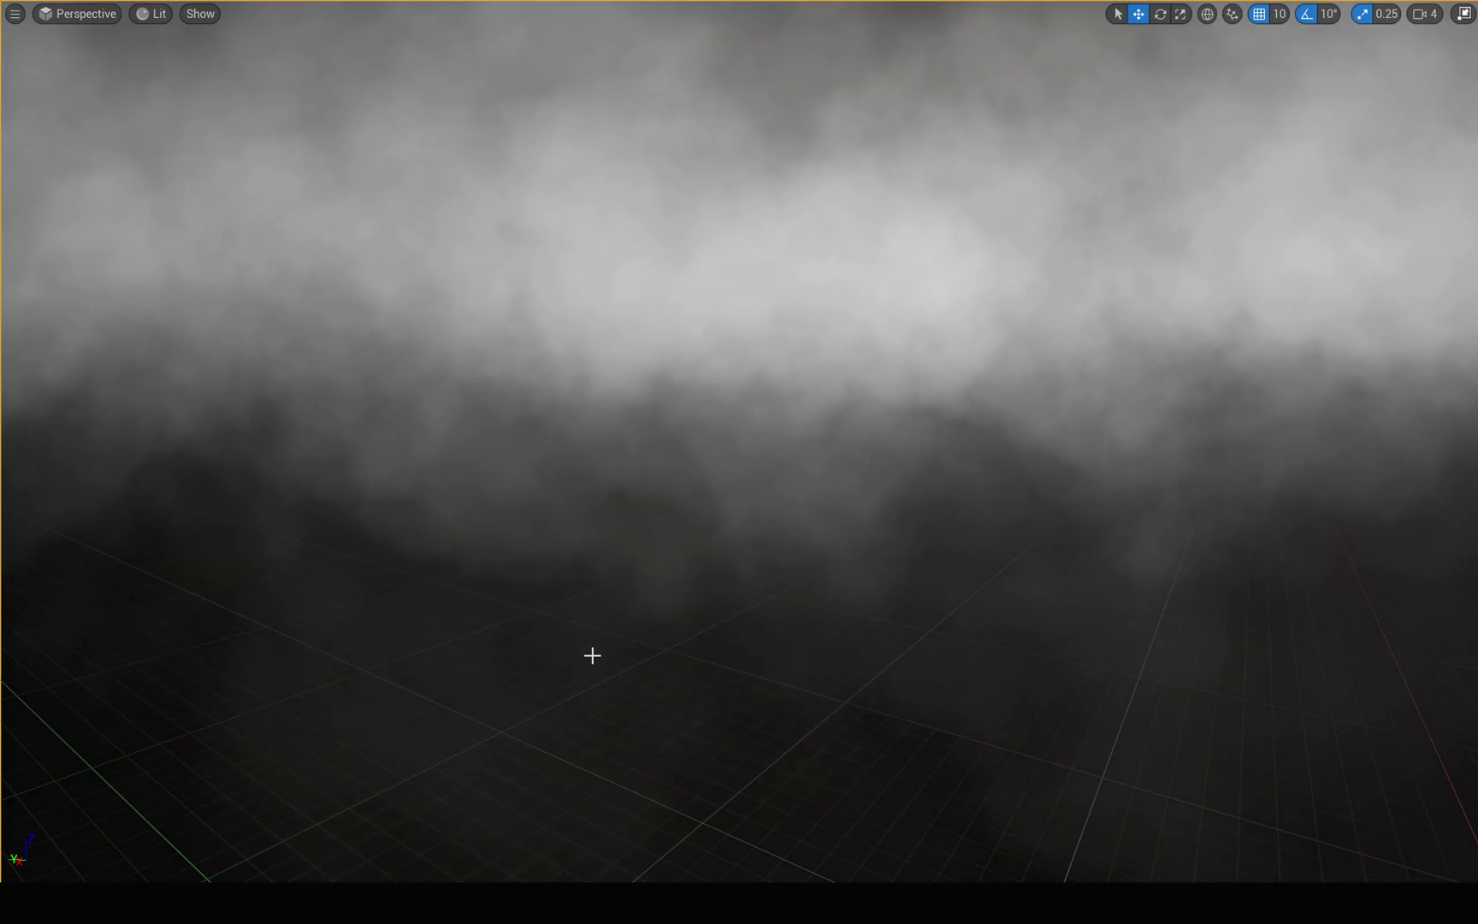
key("F11")
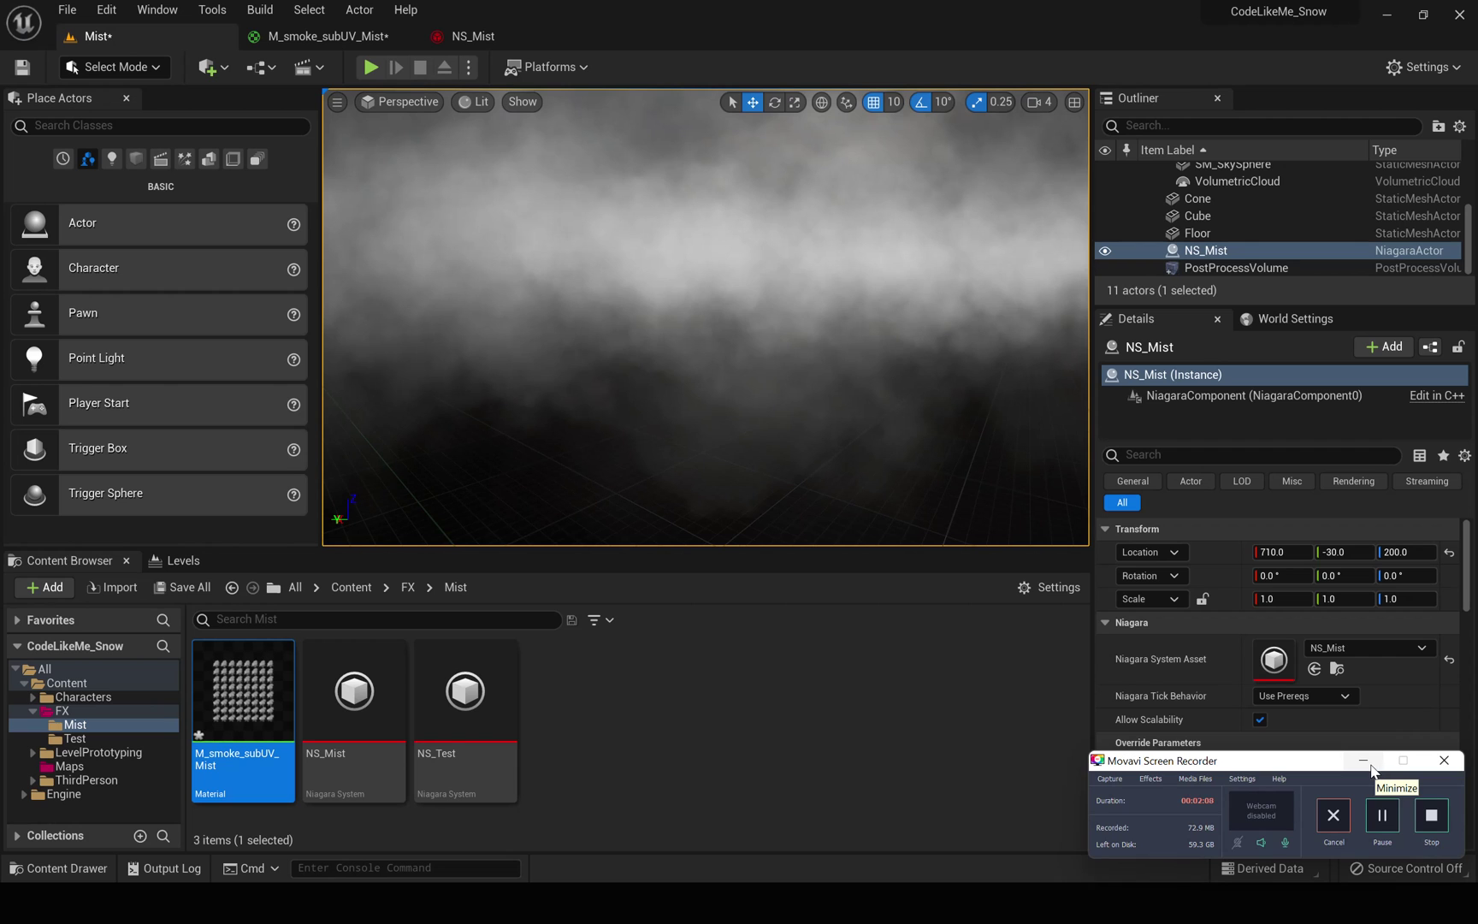
left_click(1369, 765)
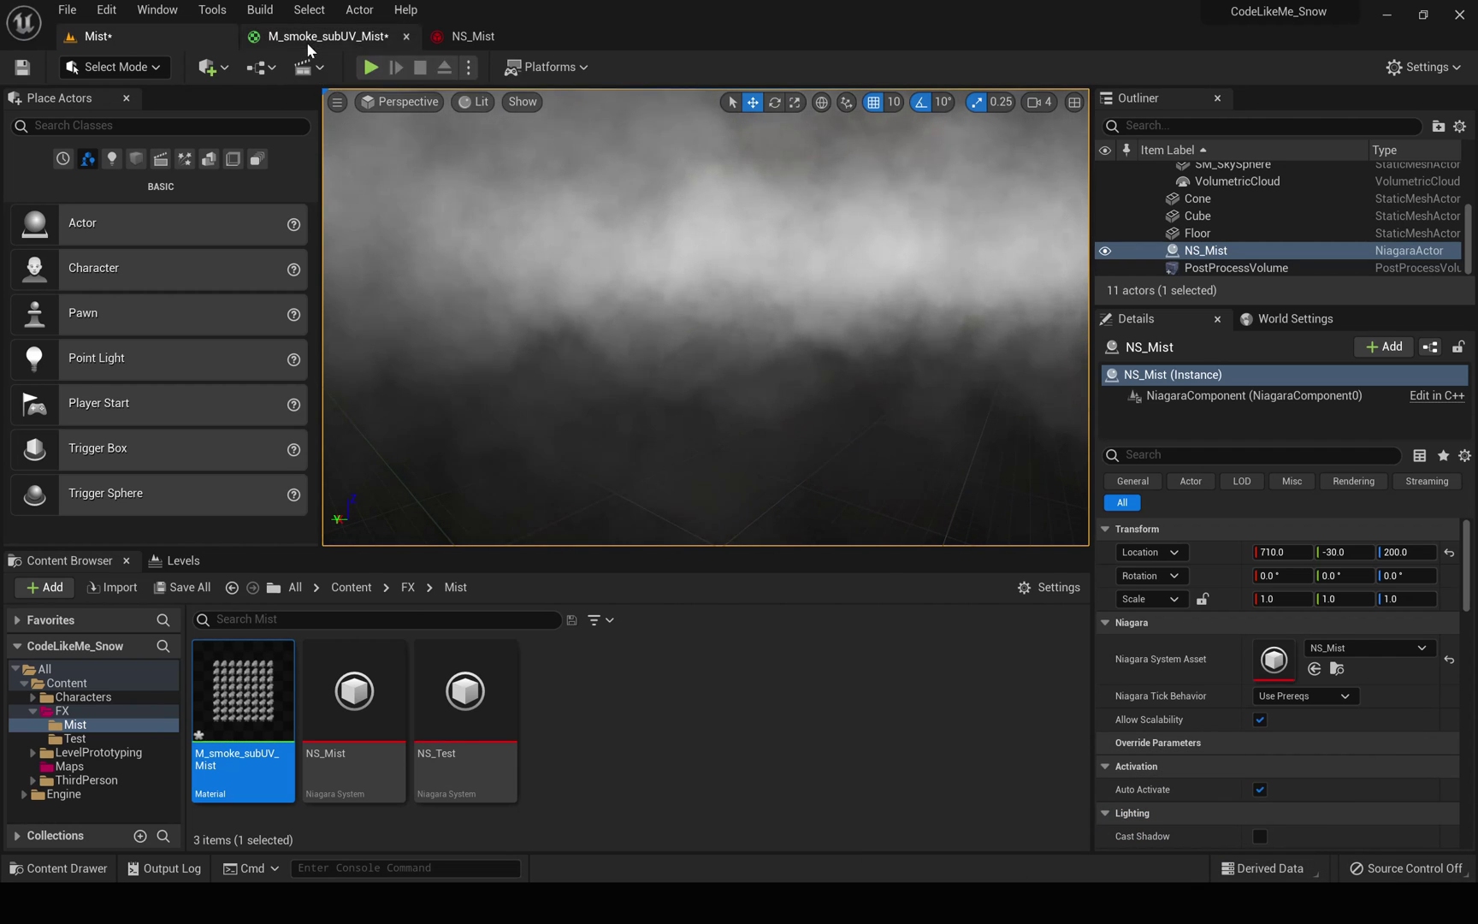
Add a DepthFade node to the M_smoke_subUV_Mist material graph and connect it between the Clamp output and the material's Opacity input
left_click(325, 36)
mouse_move(534, 431)
right_mouse_down()
mouse_move(637, 432)
mouse_move(530, 430)
right_mouse_up()
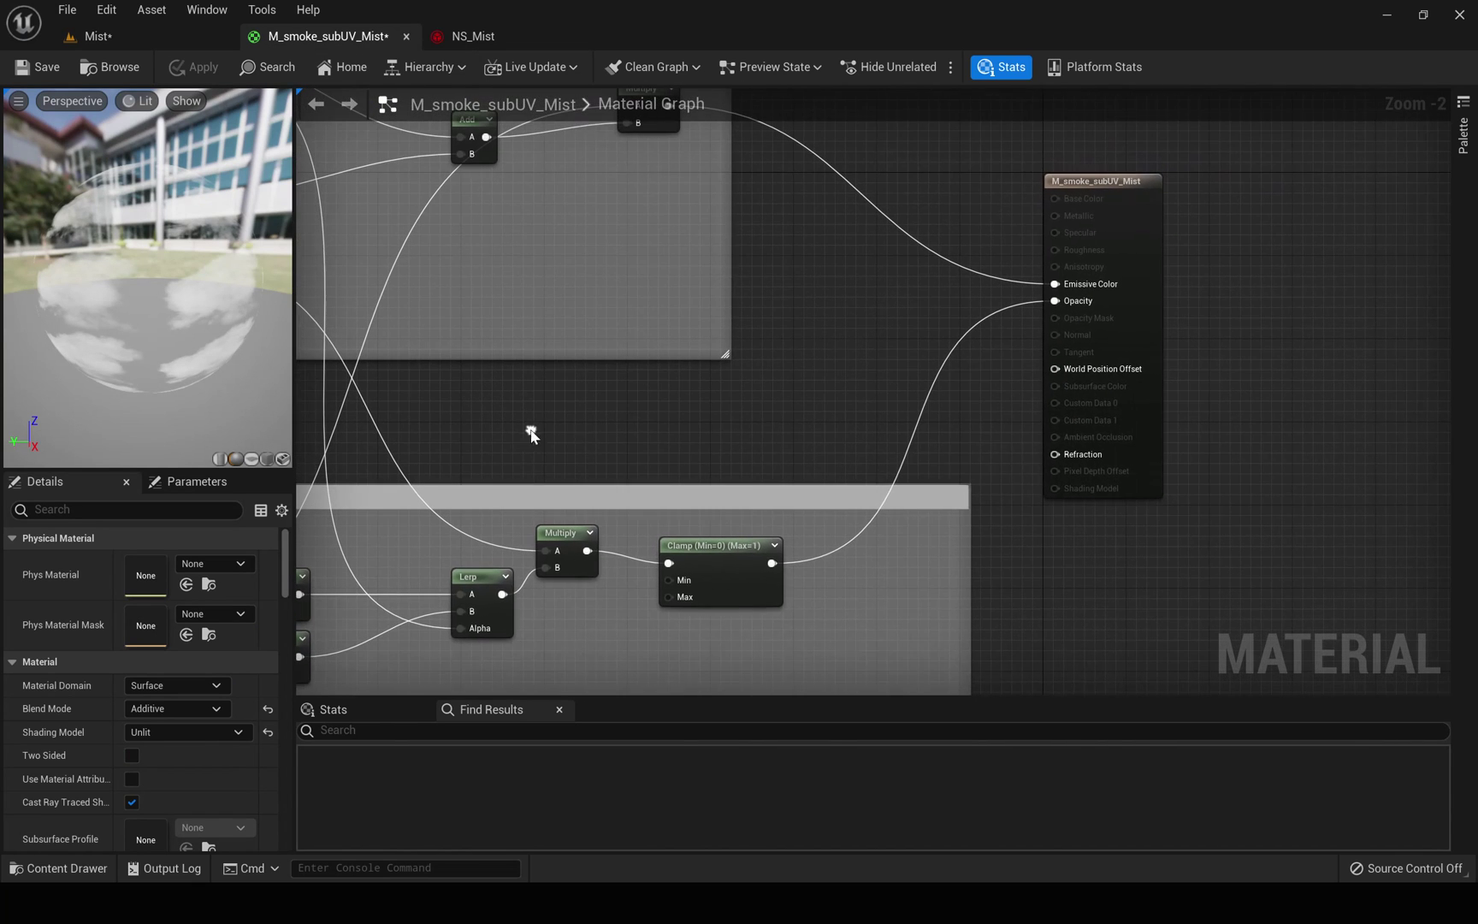
right_click(759, 395)
type("depth")
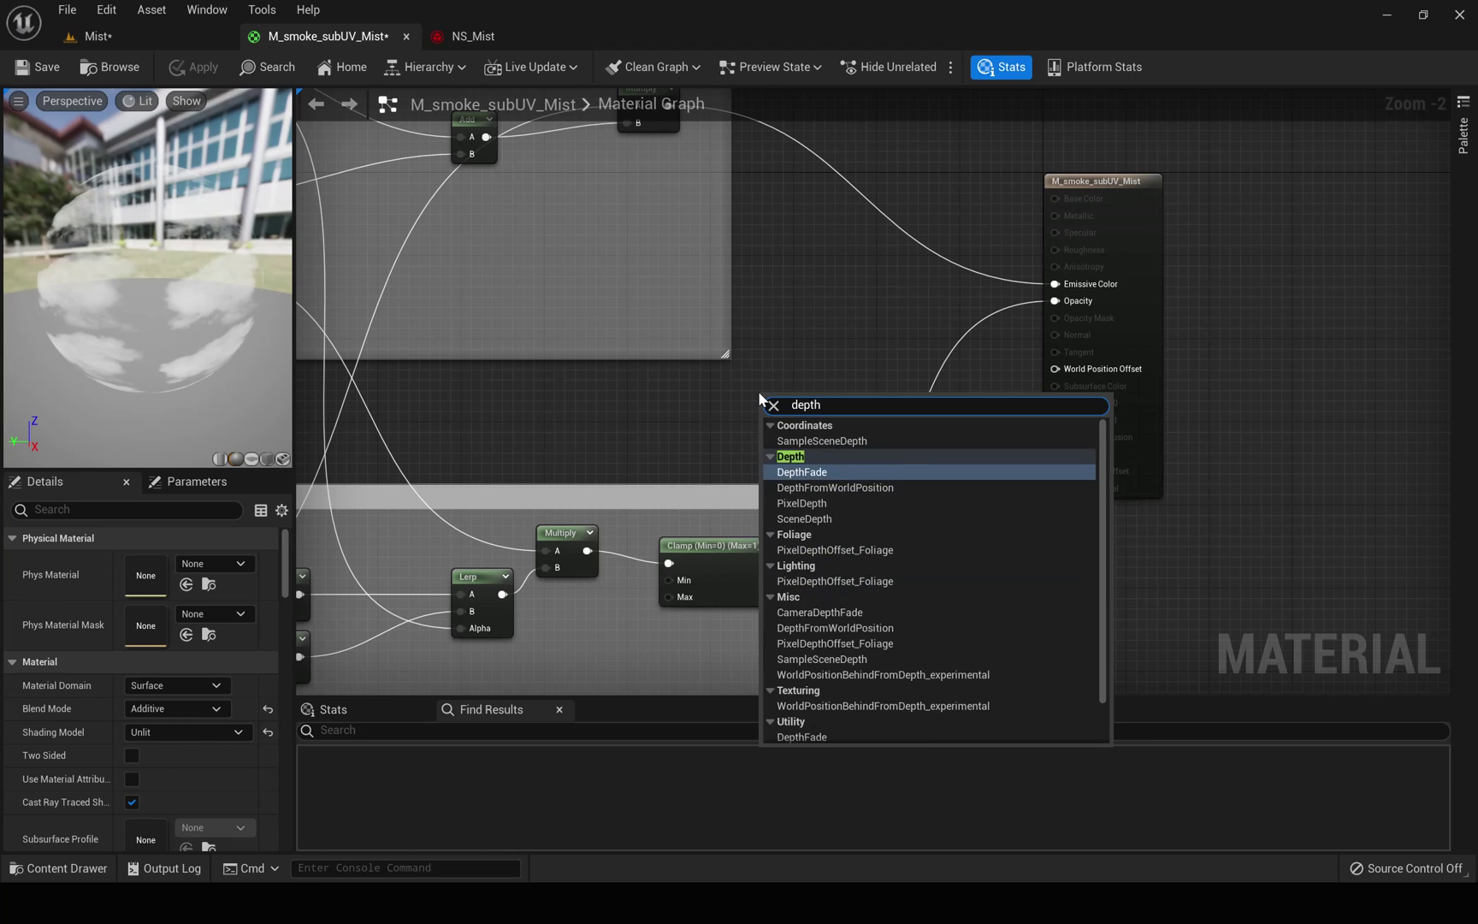
key("Return")
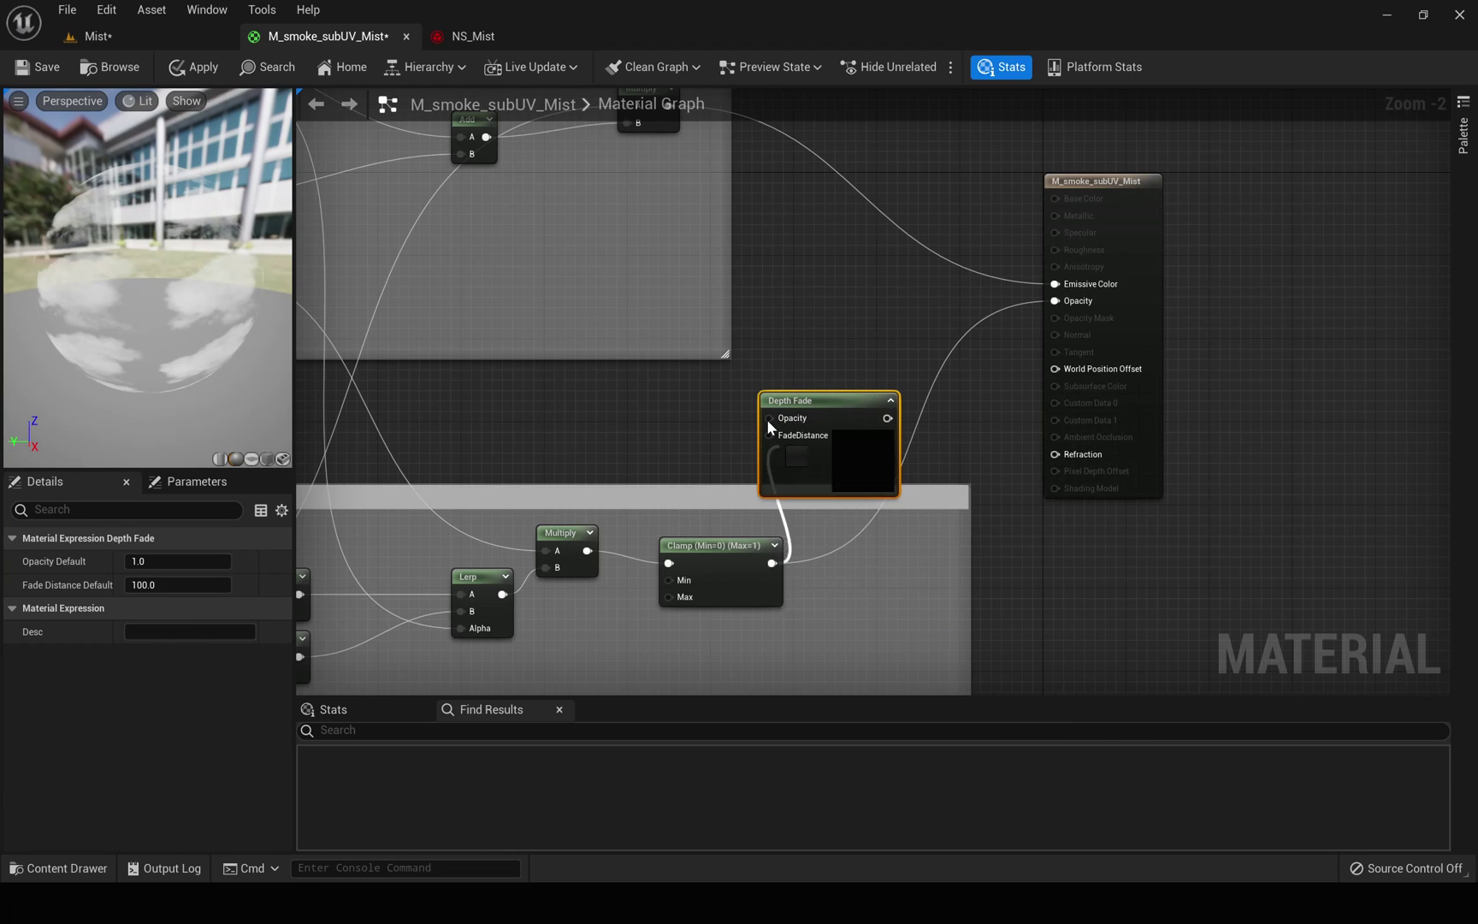
left_click_drag(887, 417, 1076, 310)
left_click_drag(823, 401, 920, 359)
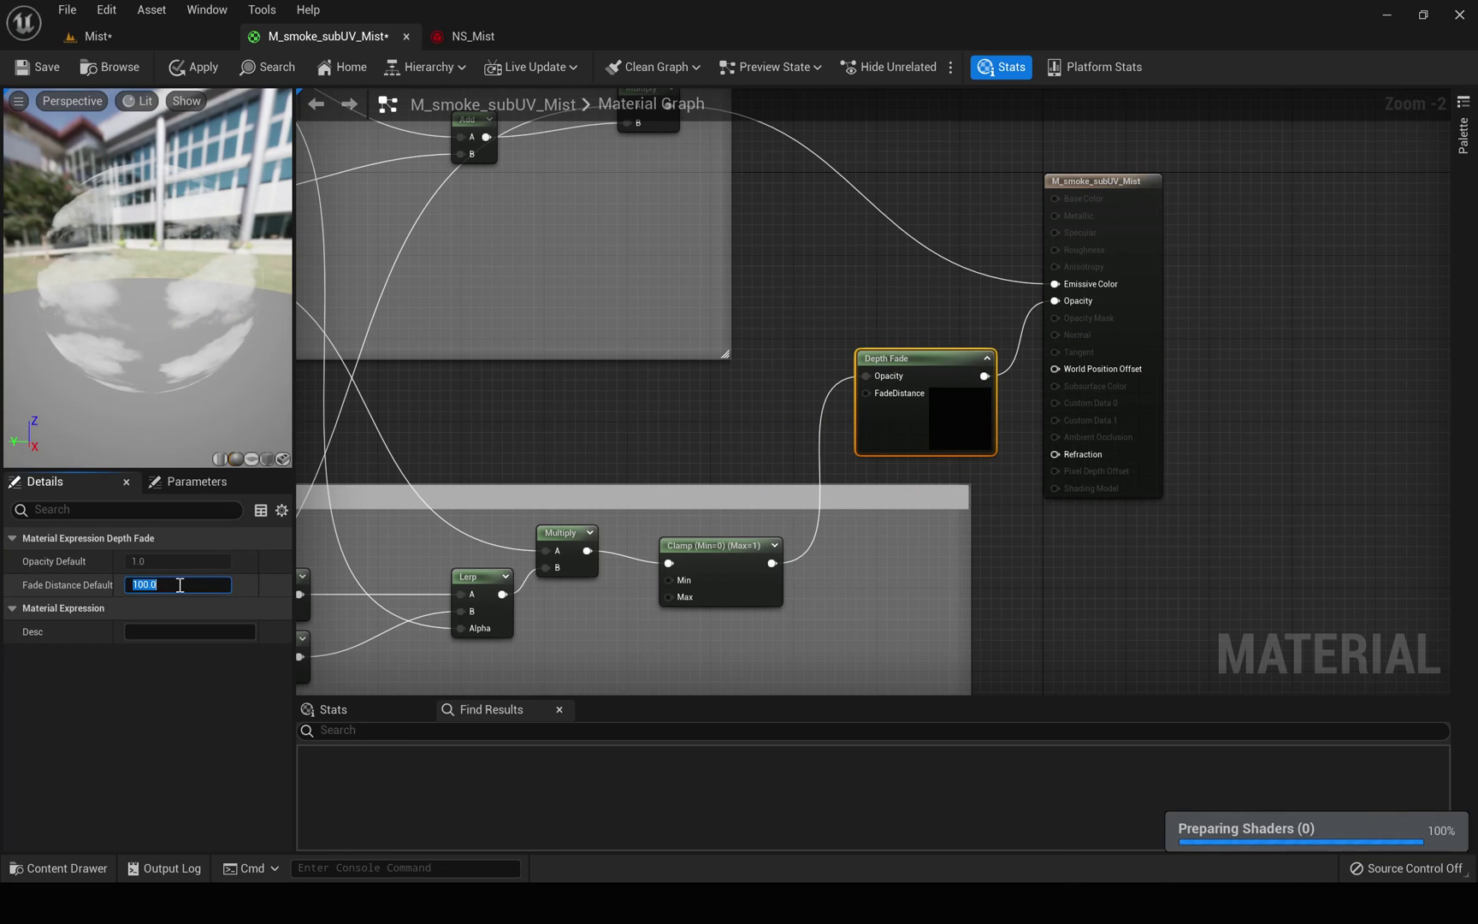
Lower the NS_Mist actor in the Mist level to a Z location of 70
left_click(128, 38)
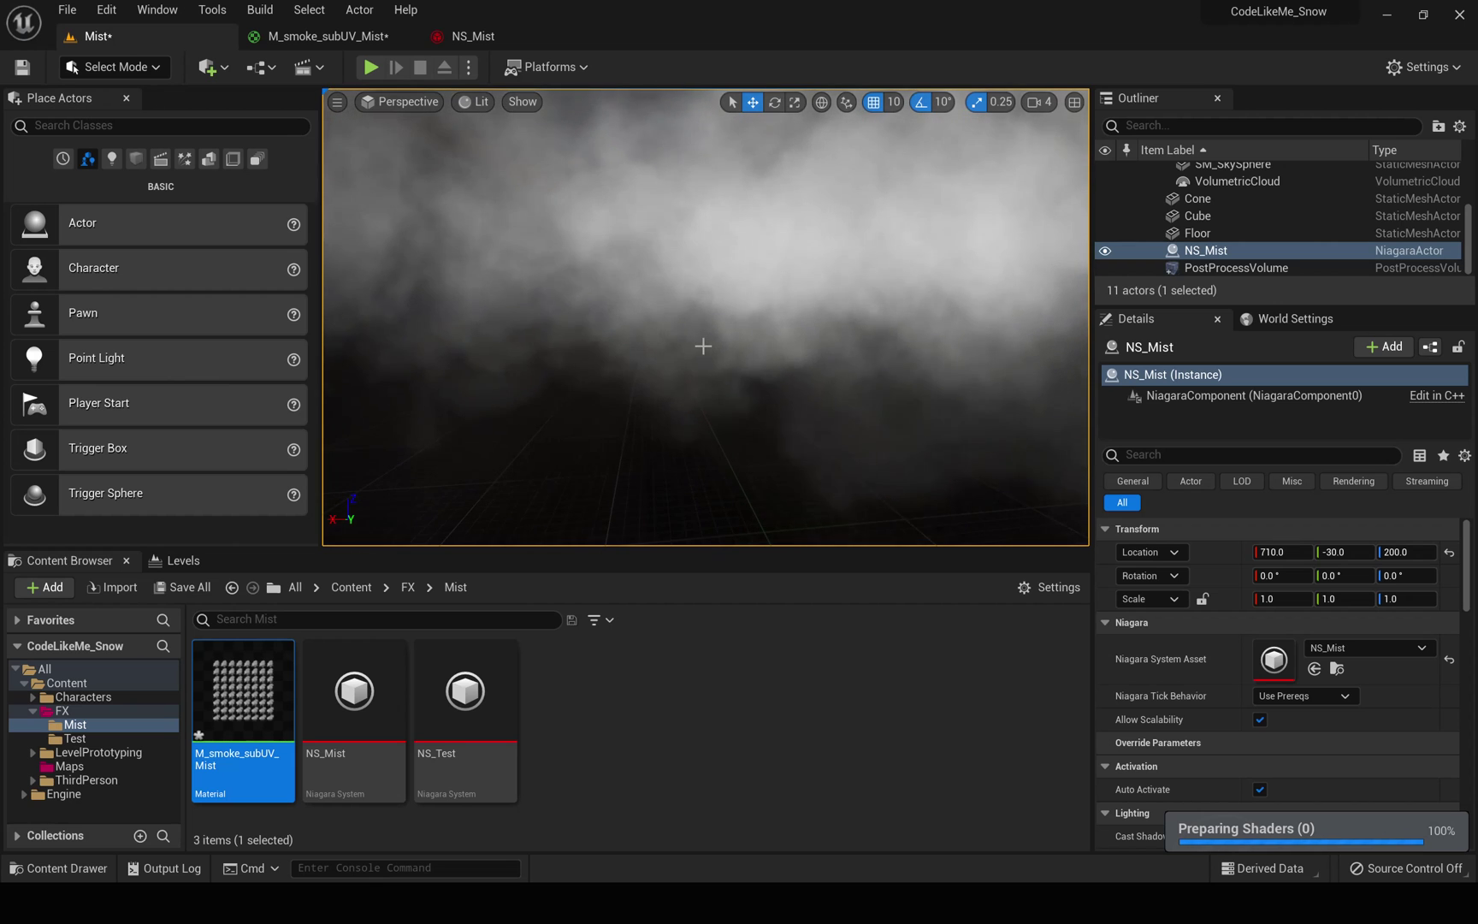
right_click_drag(743, 328, 496, 327)
left_click_drag(712, 222, 717, 329)
right_click_drag(717, 329, 740, 392)
scroll(828, 338, "down", 3)
scroll(829, 338, "up", 2)
Play the level in a full-screen viewport and run the character forward to check how the mist meets the floor
key("F11")
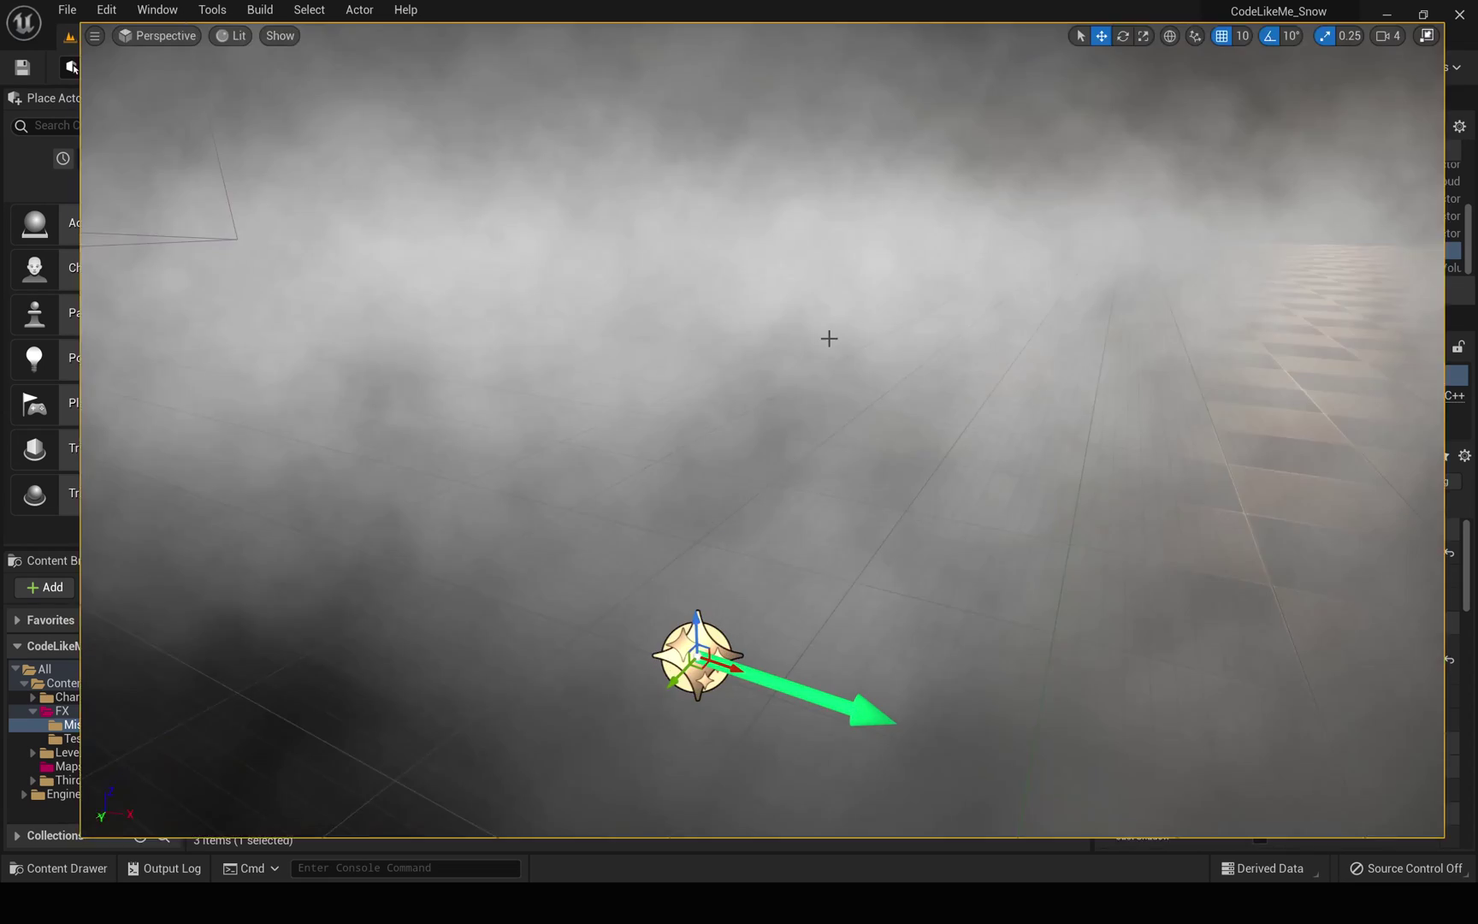
key("alt+p")
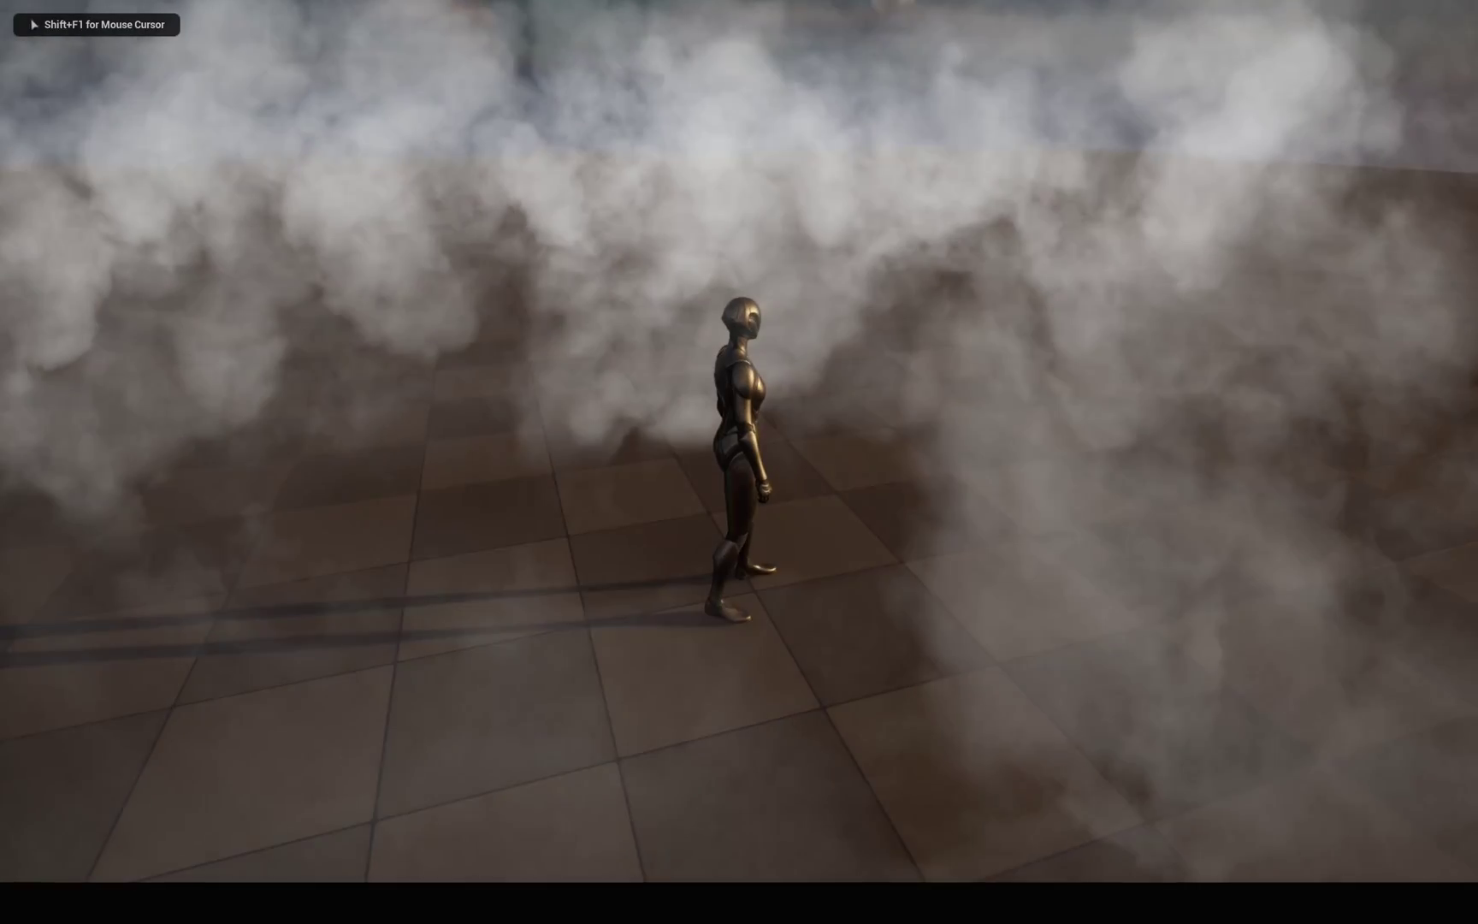
key("w")
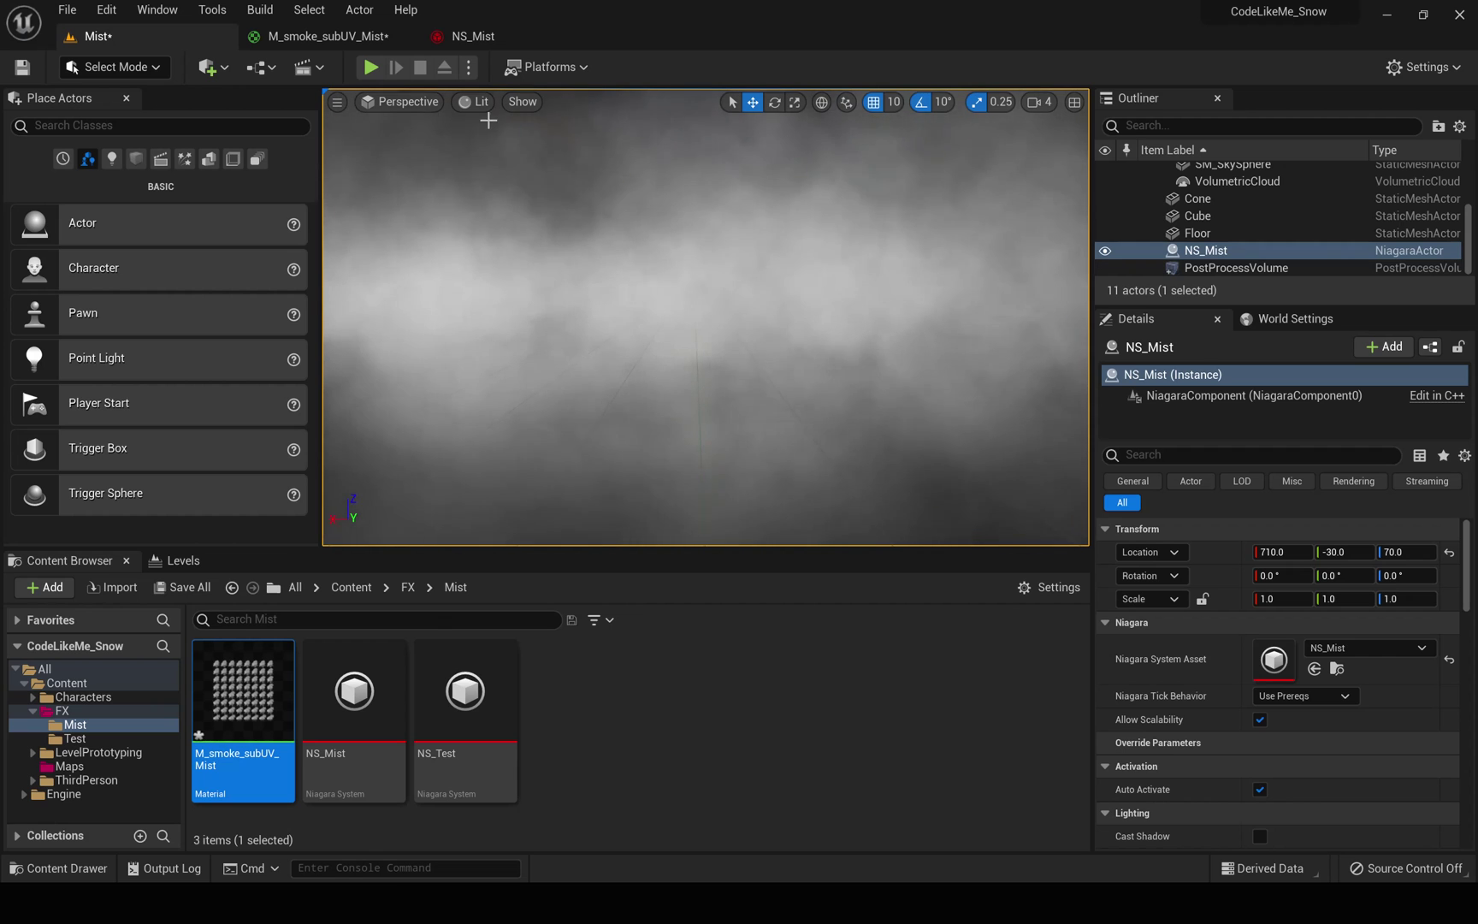
Add a Point Attraction Force module to the Particle Update group of the HangingParticulates emitter in NS_Mist
left_click(454, 36)
right_click_drag(562, 509, 467, 410)
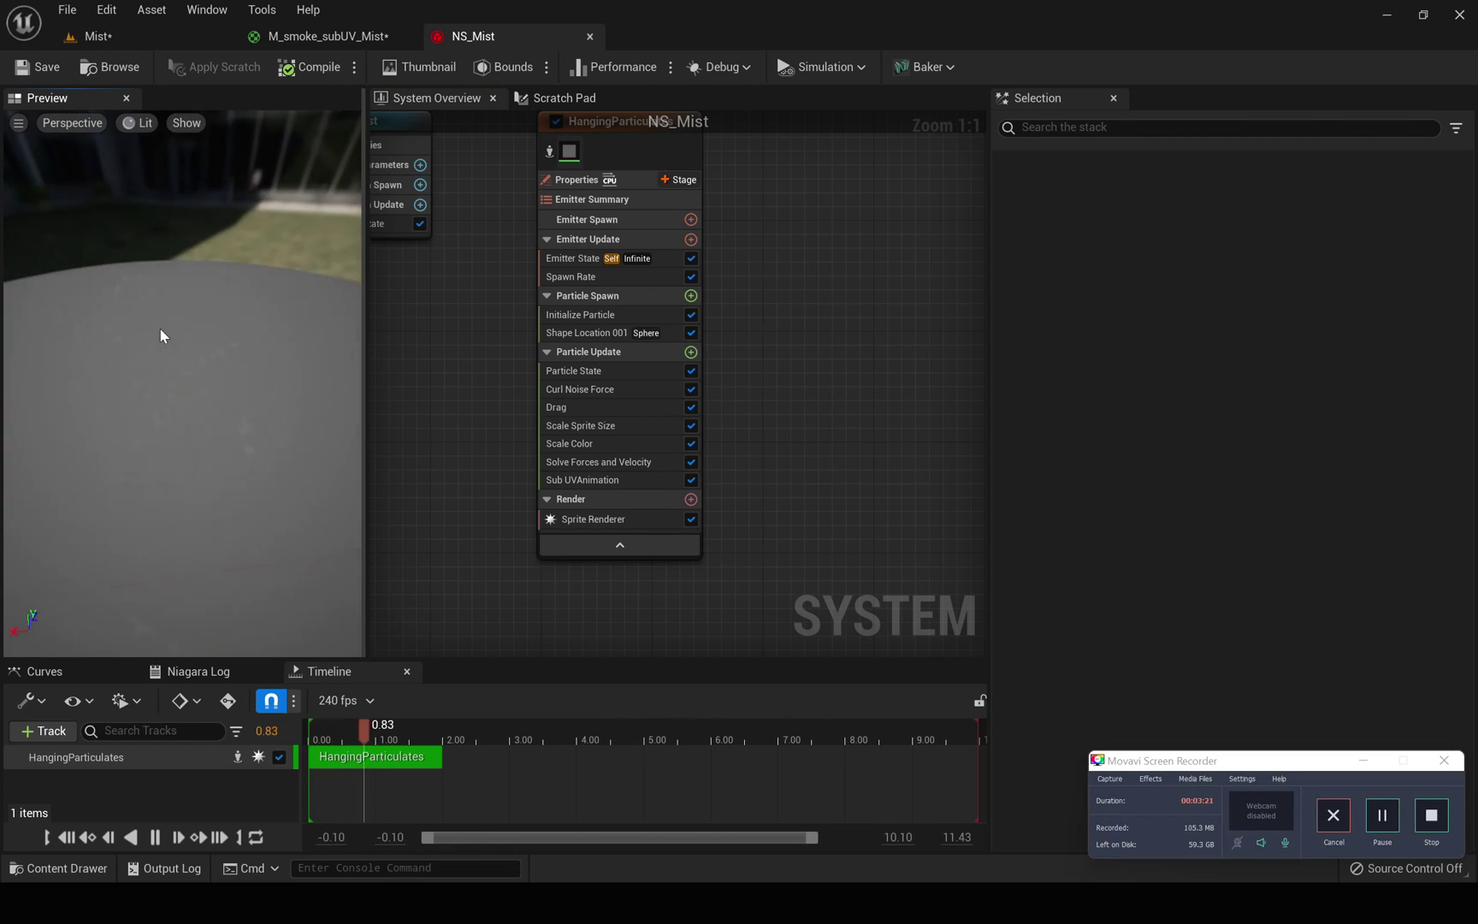
right_click_drag(930, 462, 1013, 476)
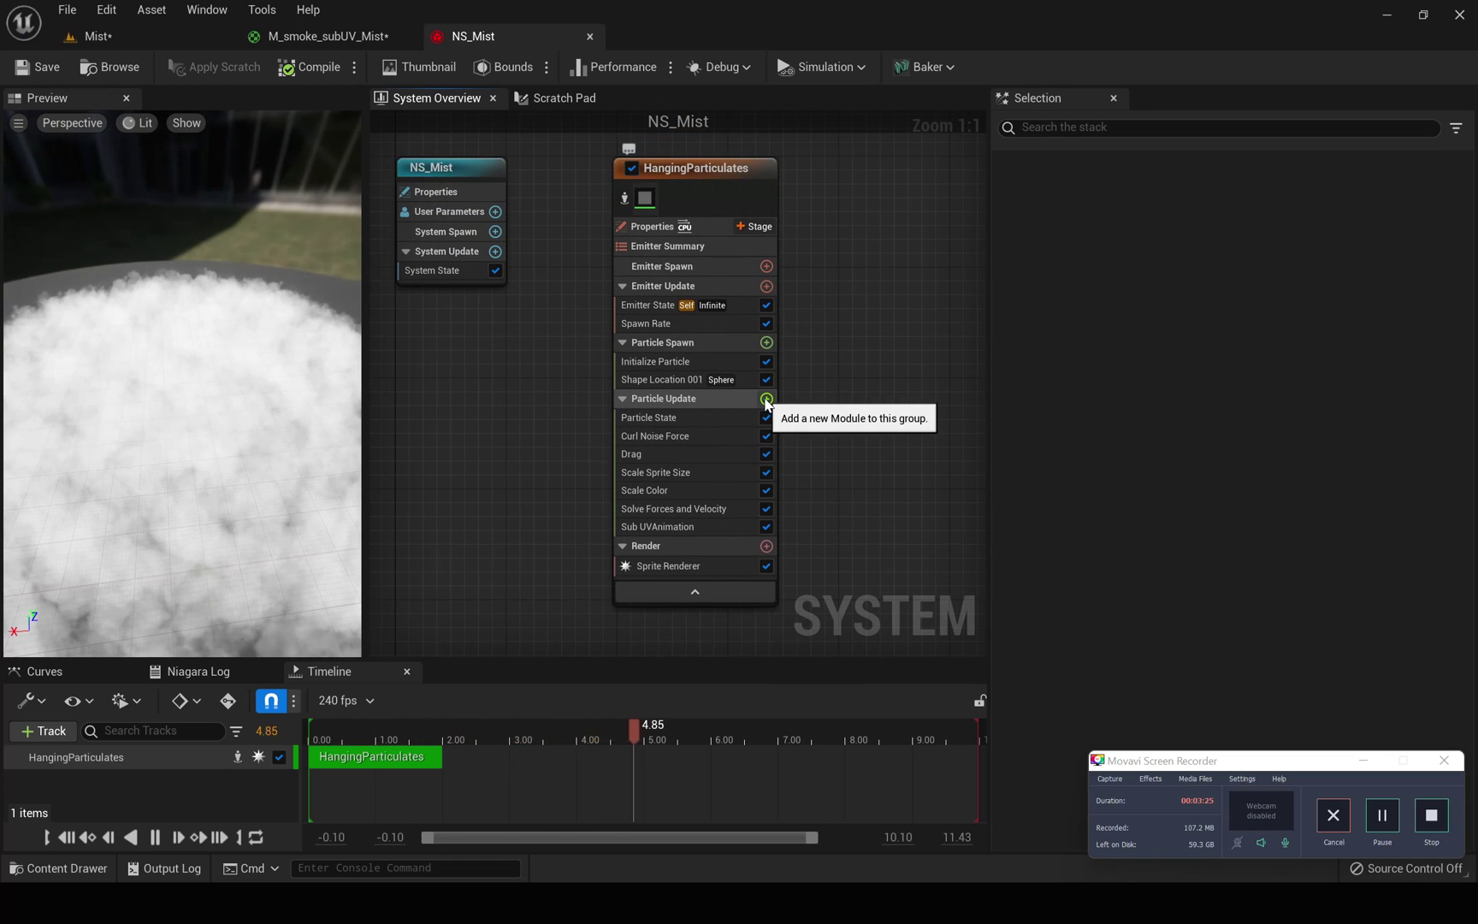
left_click(766, 400)
type("poi")
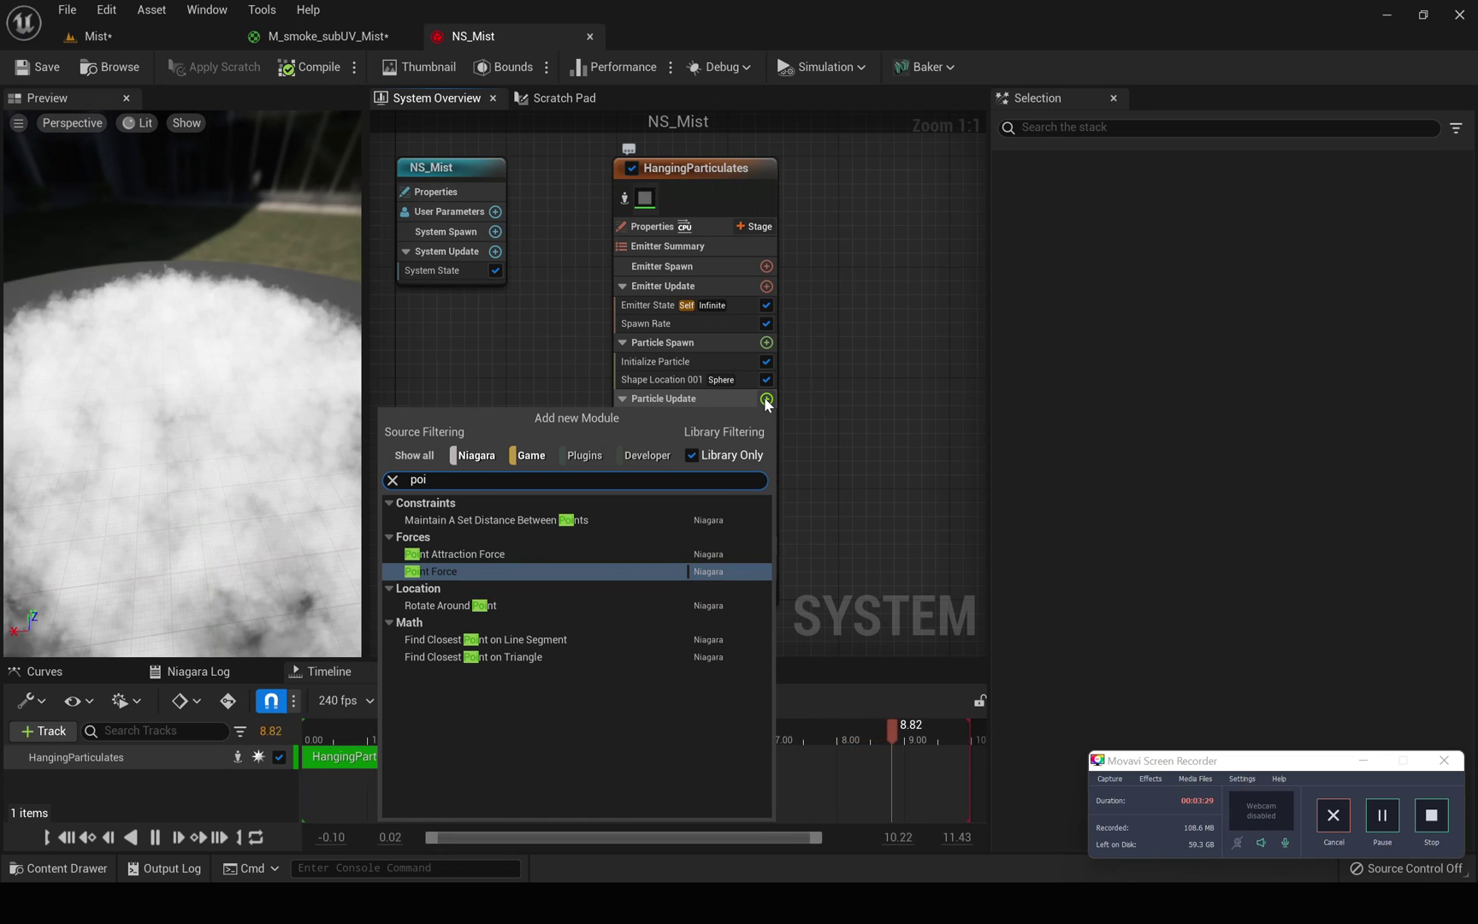
key("Up")
key("Return")
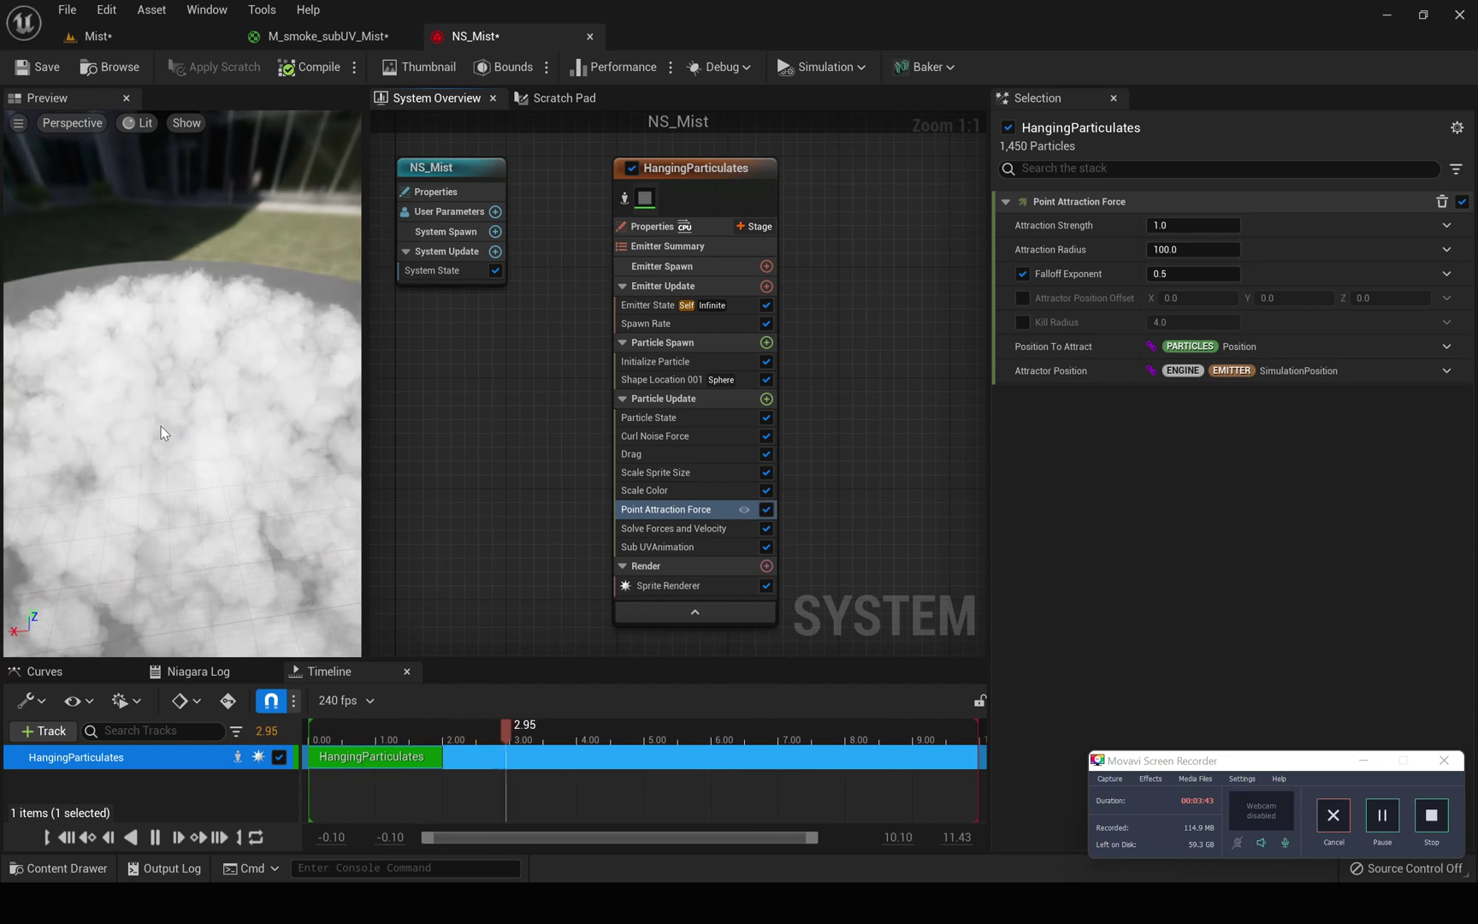
Set the Attraction Strength of the Point Attraction Force to 30 and inspect the mist in the preview
mouse_move(205, 490)
left_mouse_down()
mouse_move(205, 466)
mouse_move(205, 504)
mouse_move(206, 490)
left_mouse_up()
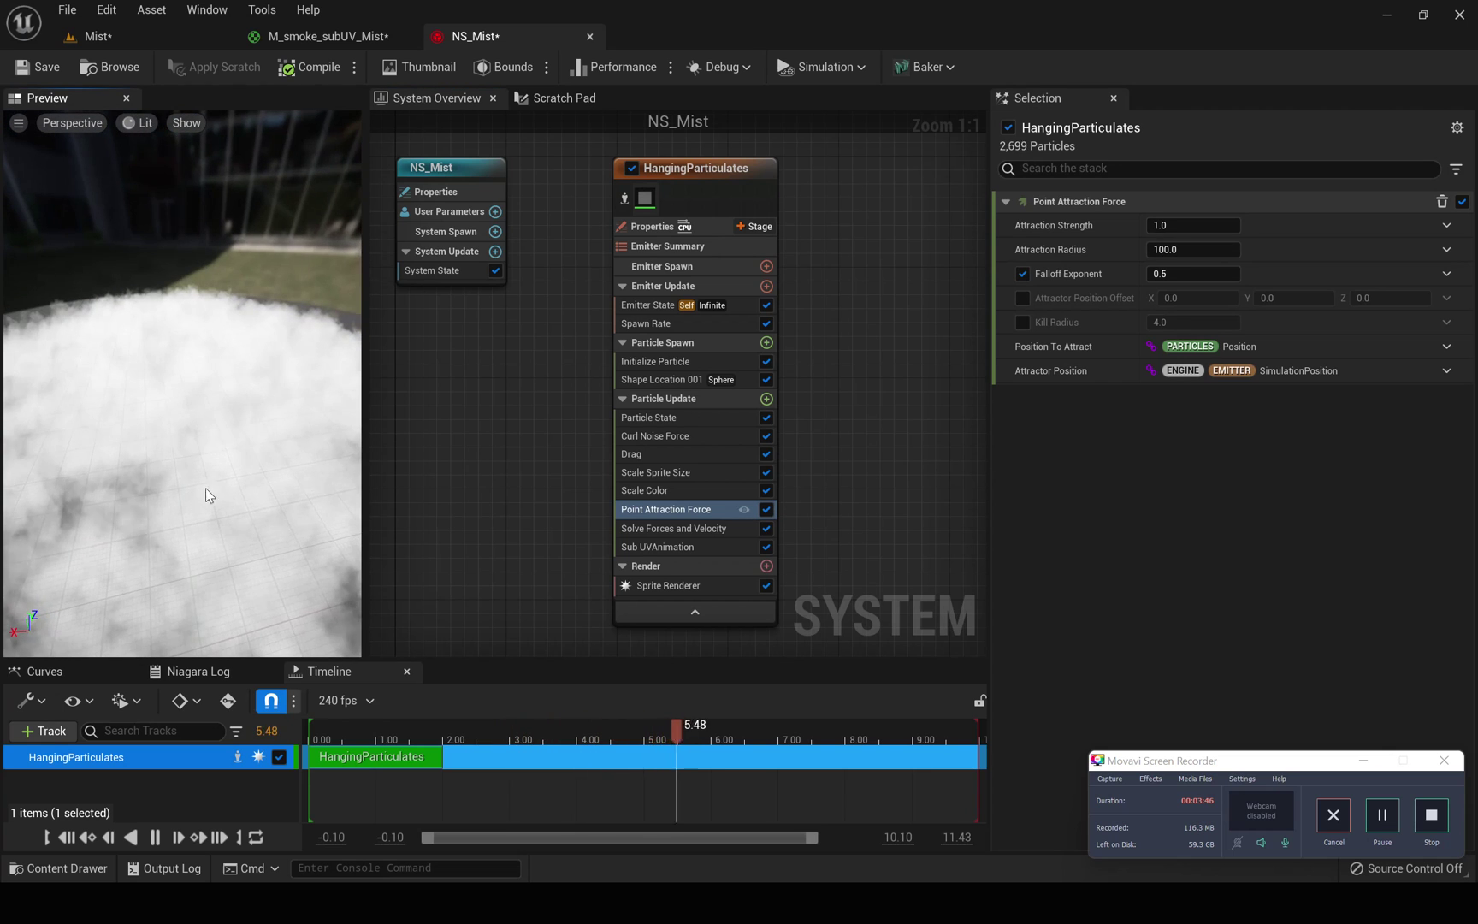
left_click(1197, 224)
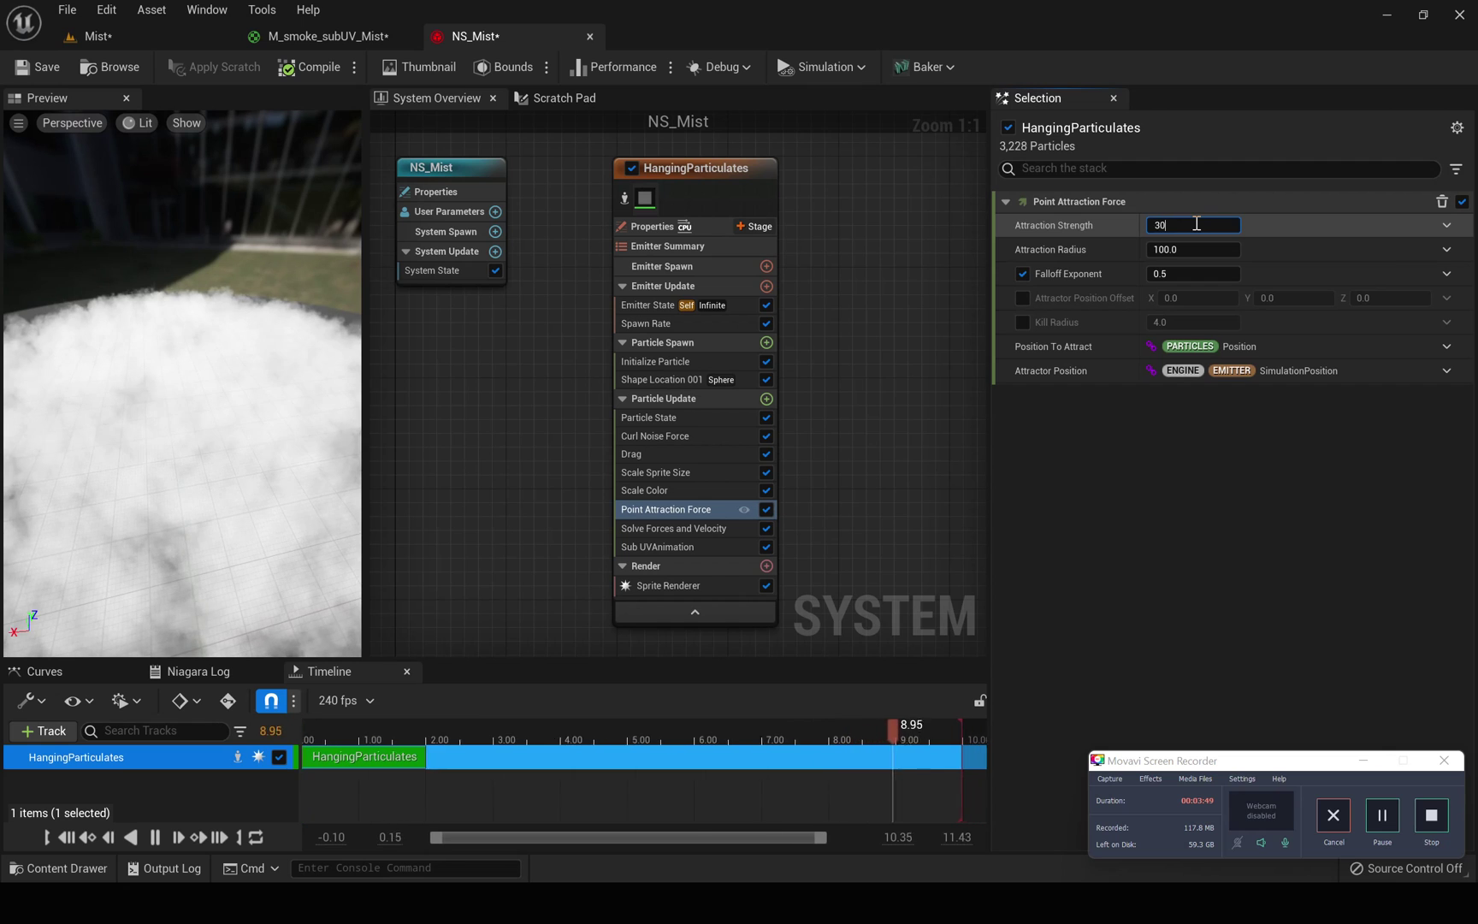
key("Return")
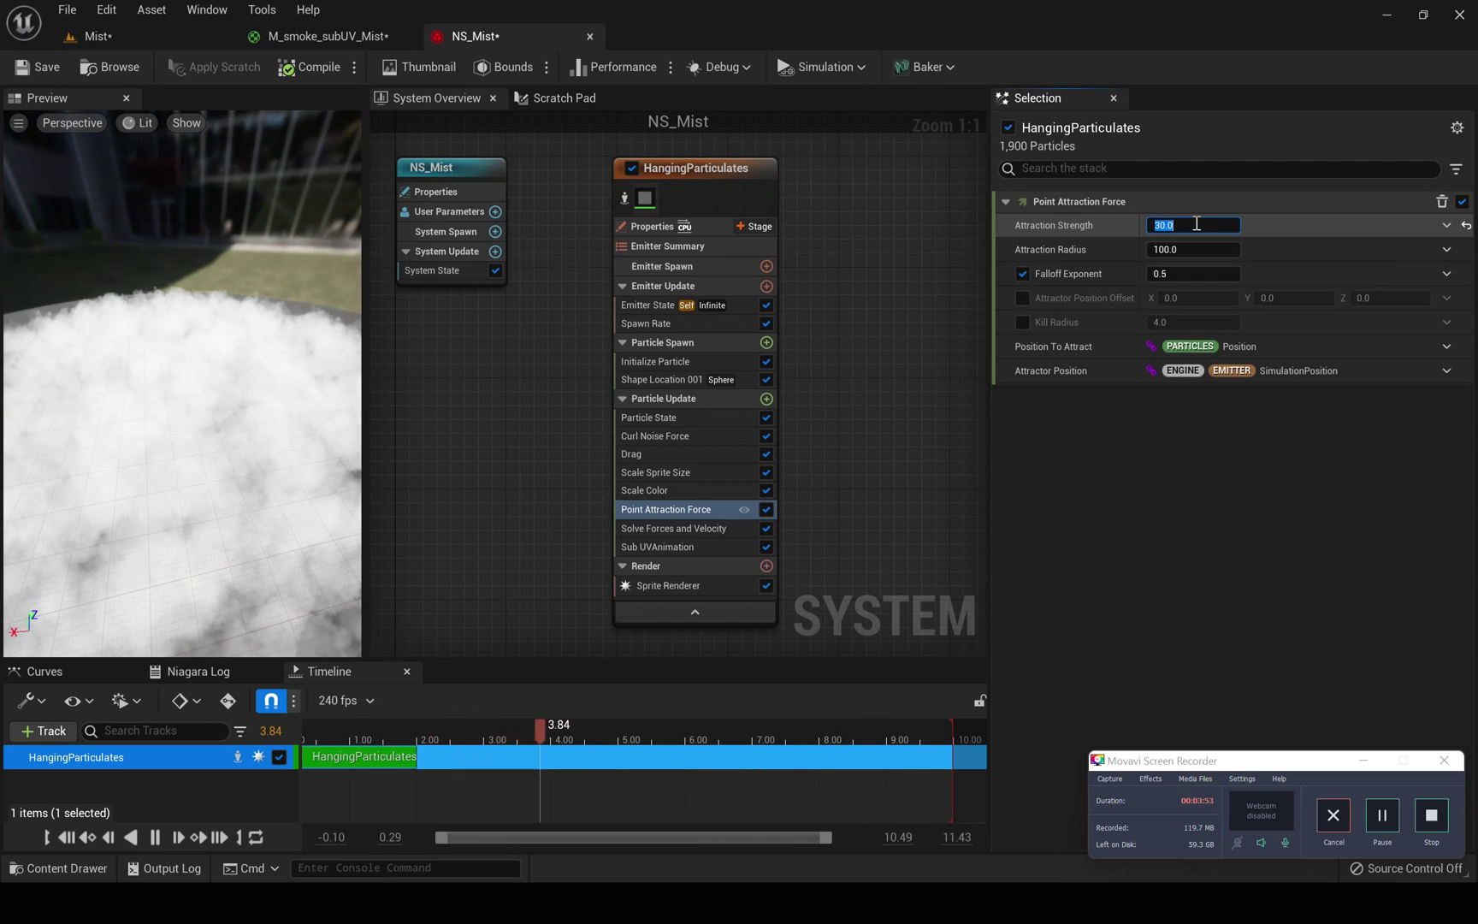
left_click_drag(179, 445, 184, 547)
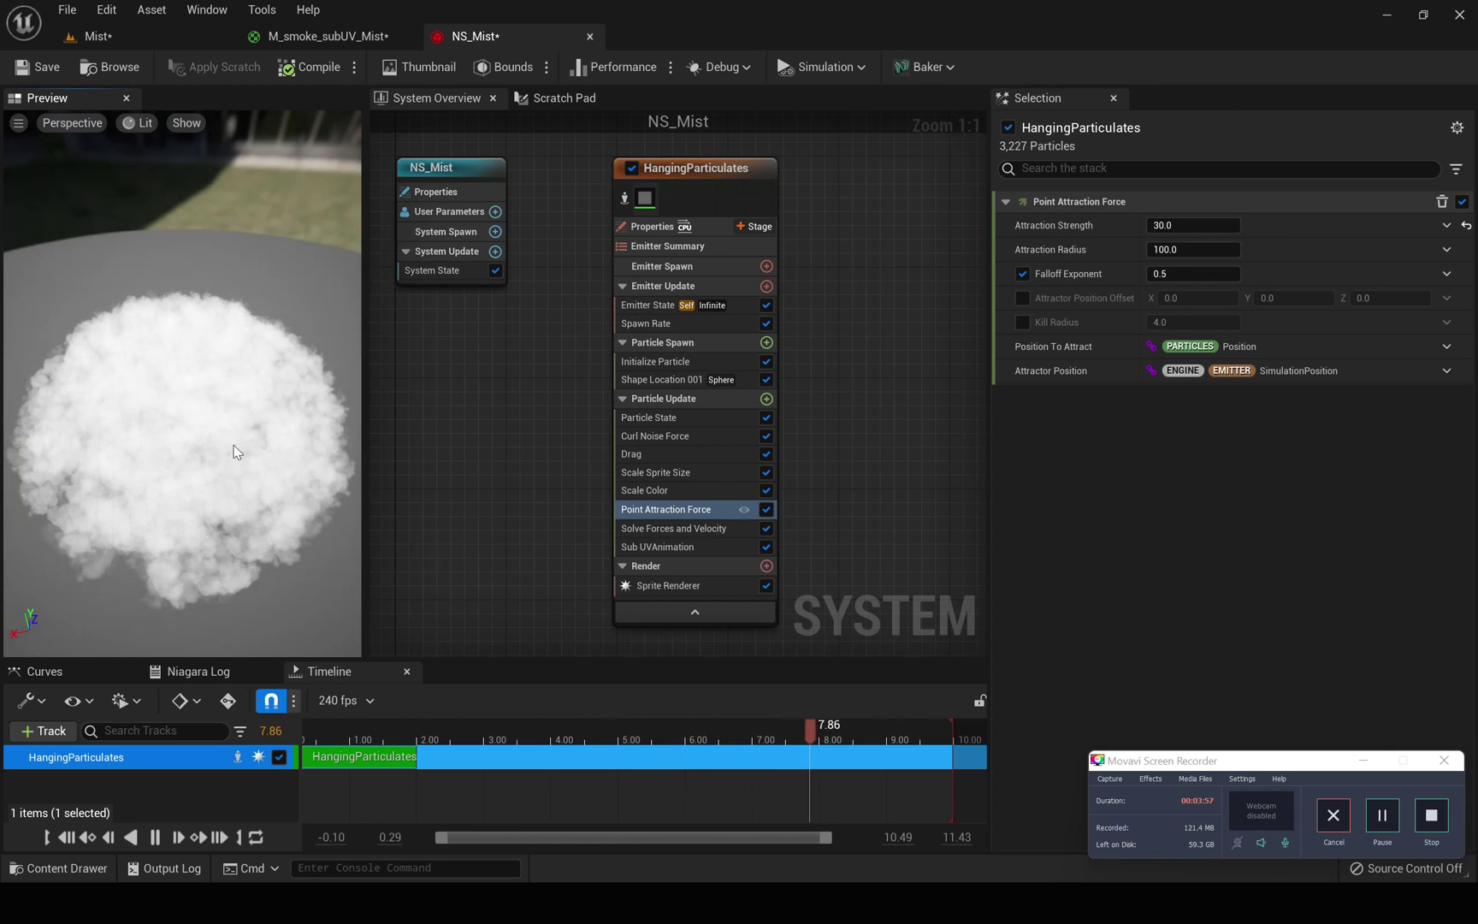
Raise the Point Attraction Force's Attraction Strength to 300
left_click(1210, 224)
type("300")
key("Return")
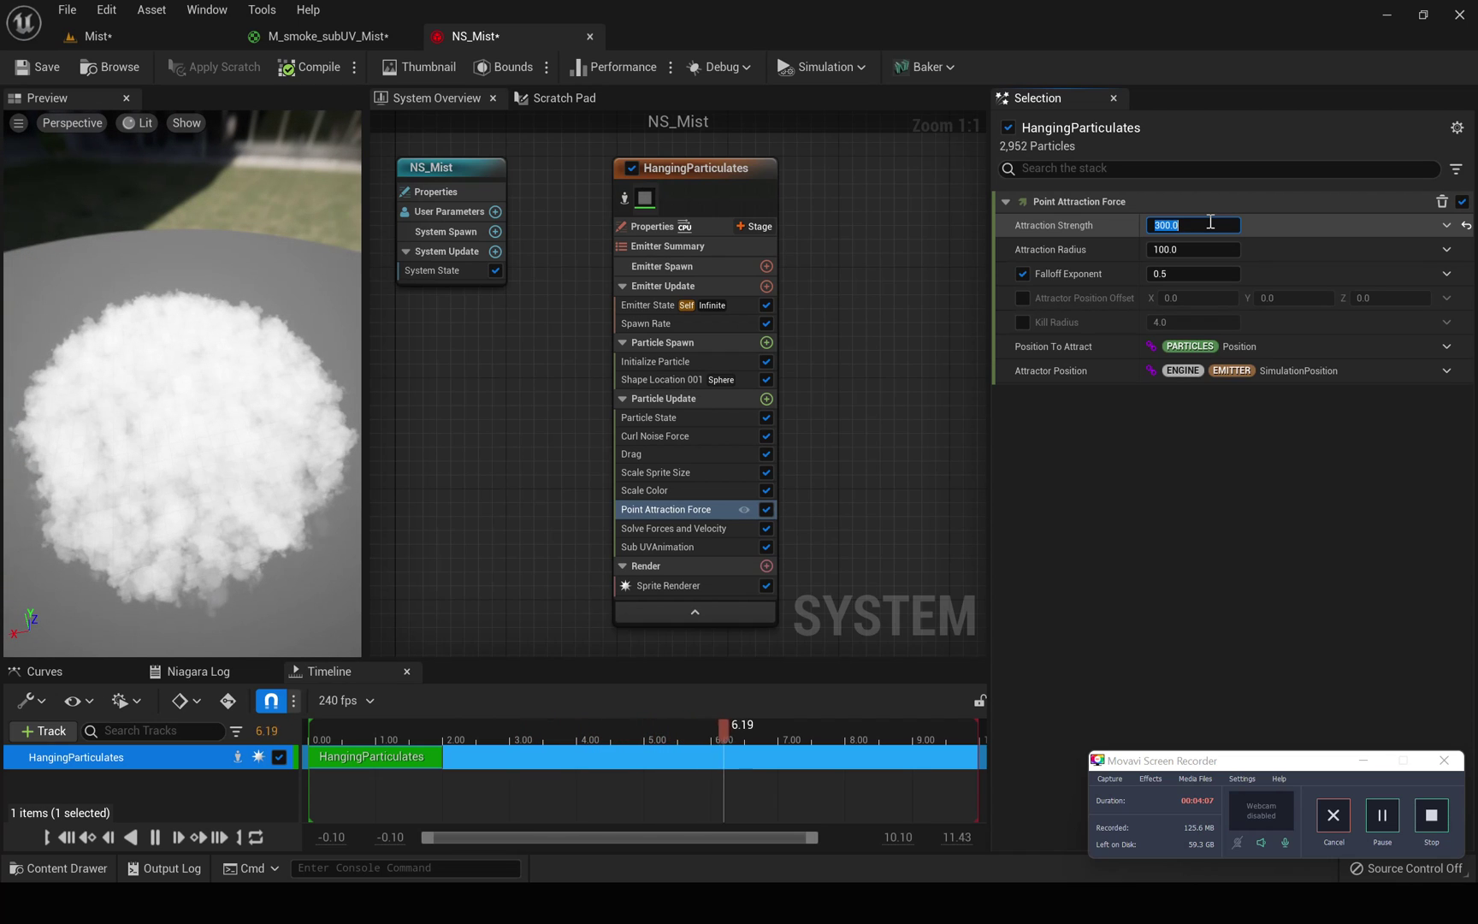
Set the Attraction Strength to -300 so the force repels, and inspect the mist in the preview
left_click(1210, 222)
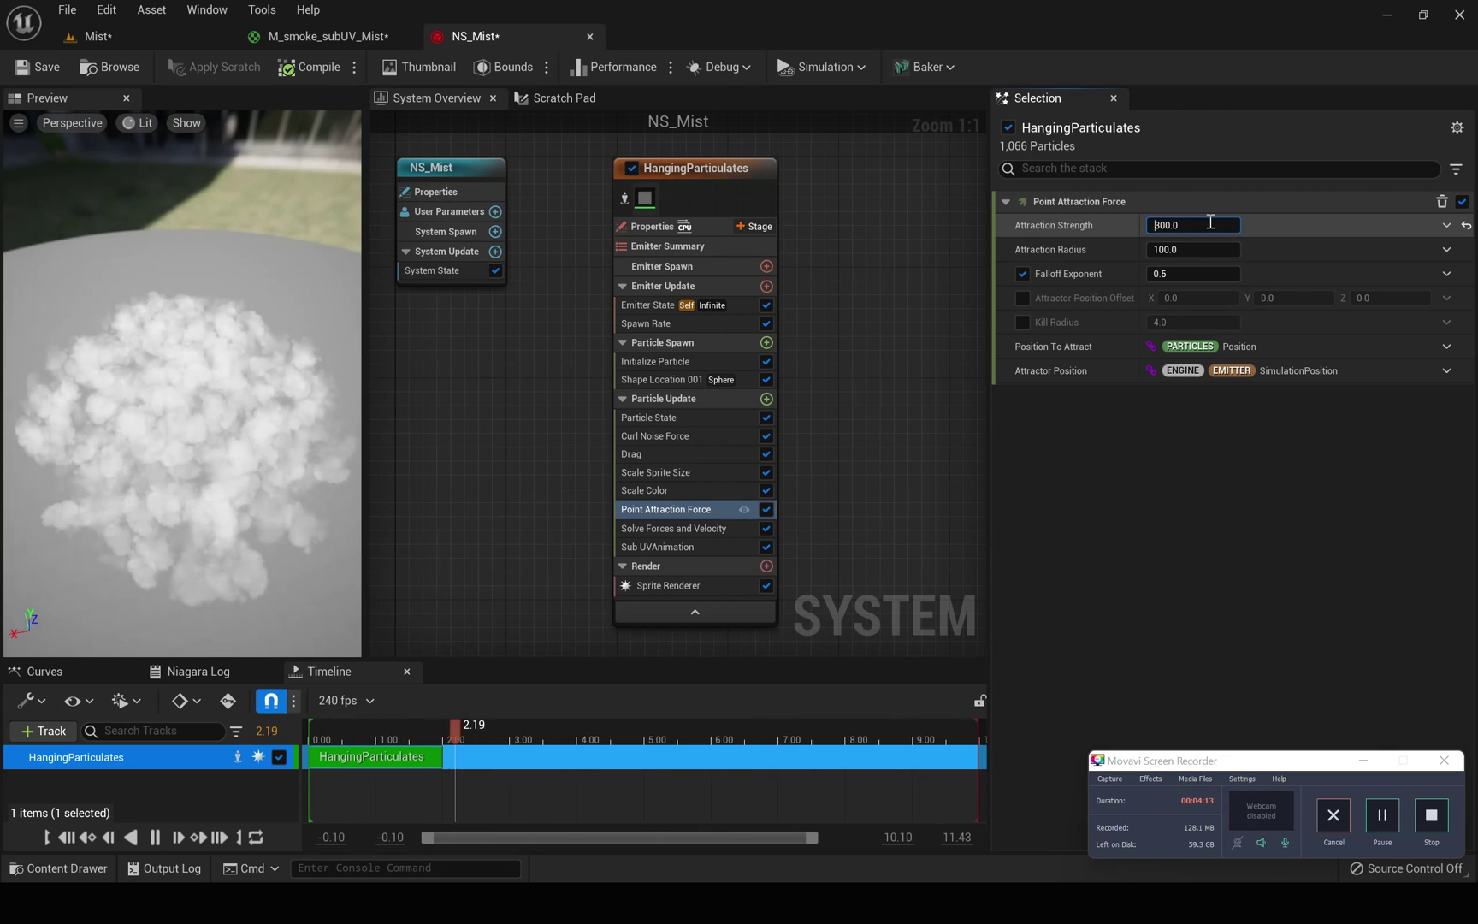
key("Return")
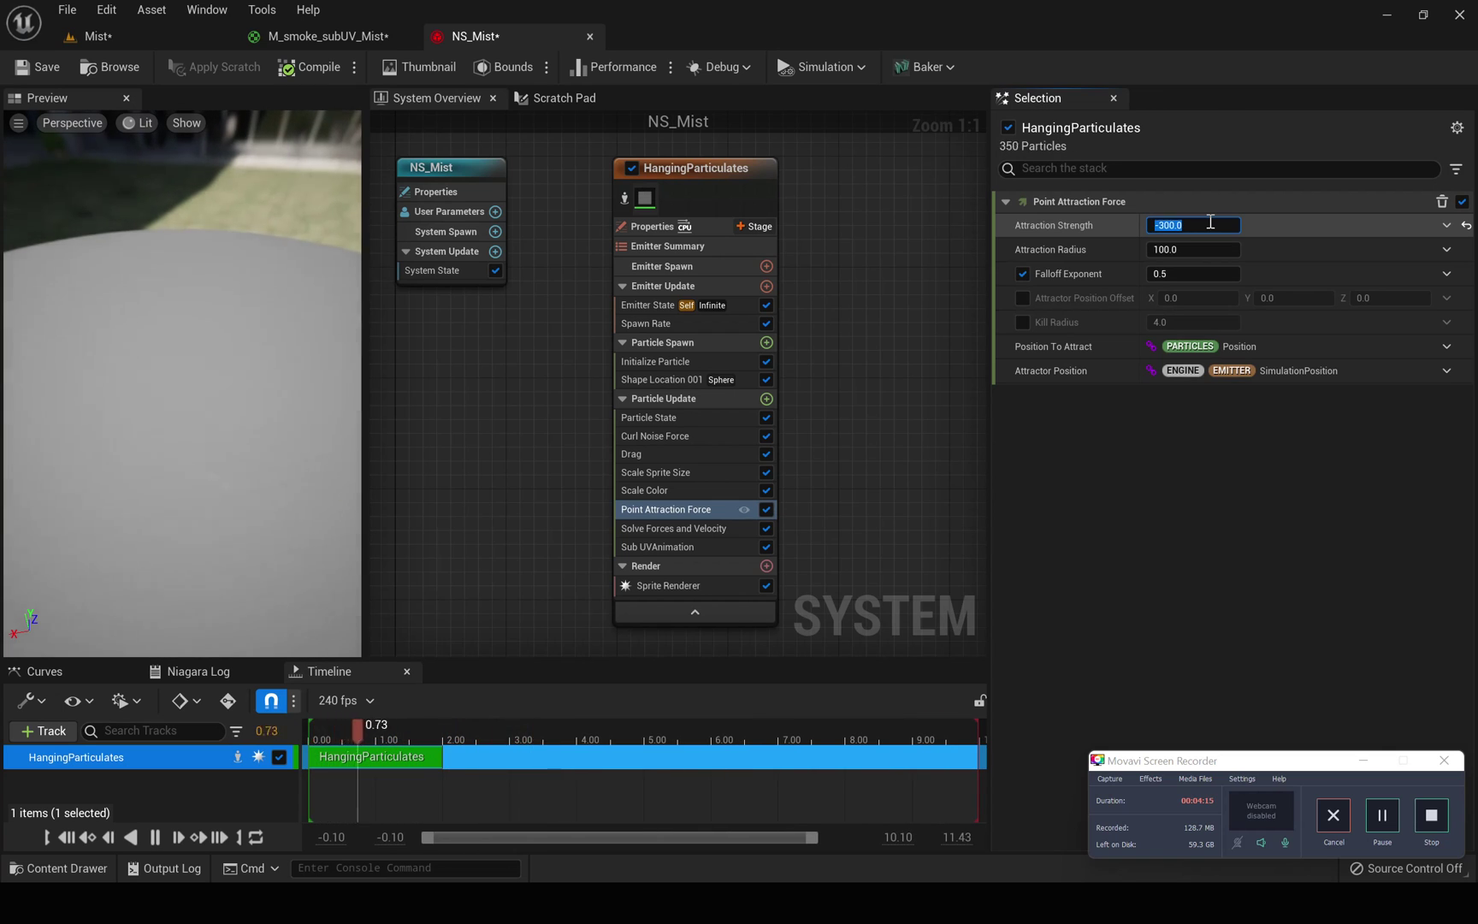
left_click_drag(113, 411, 113, 492)
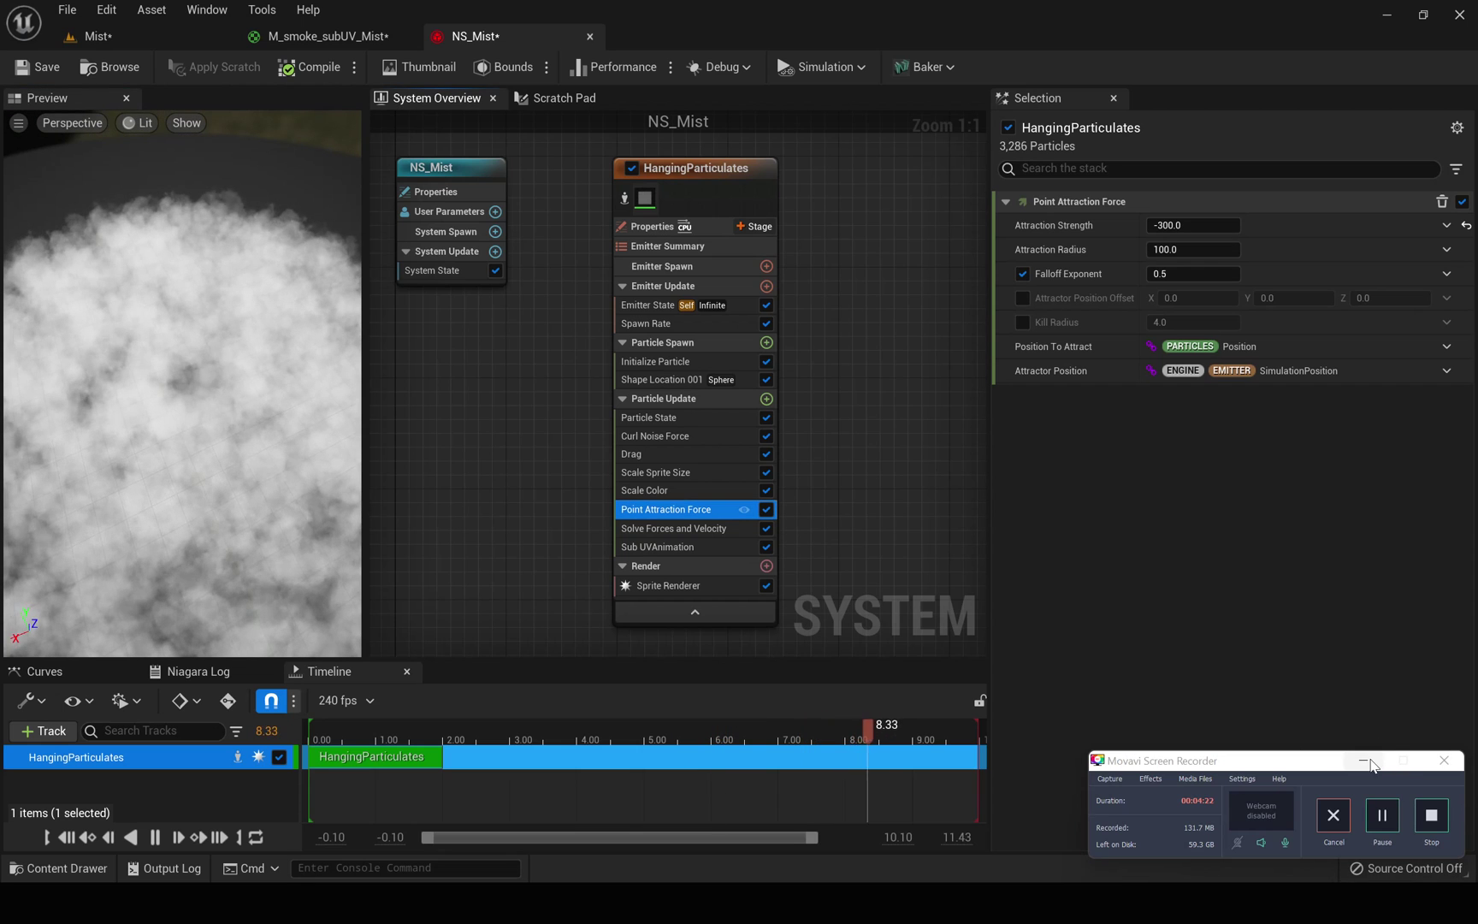
Set the Point Attraction Force's Attraction Radius to 1000
left_click(1366, 761)
left_click(1189, 248)
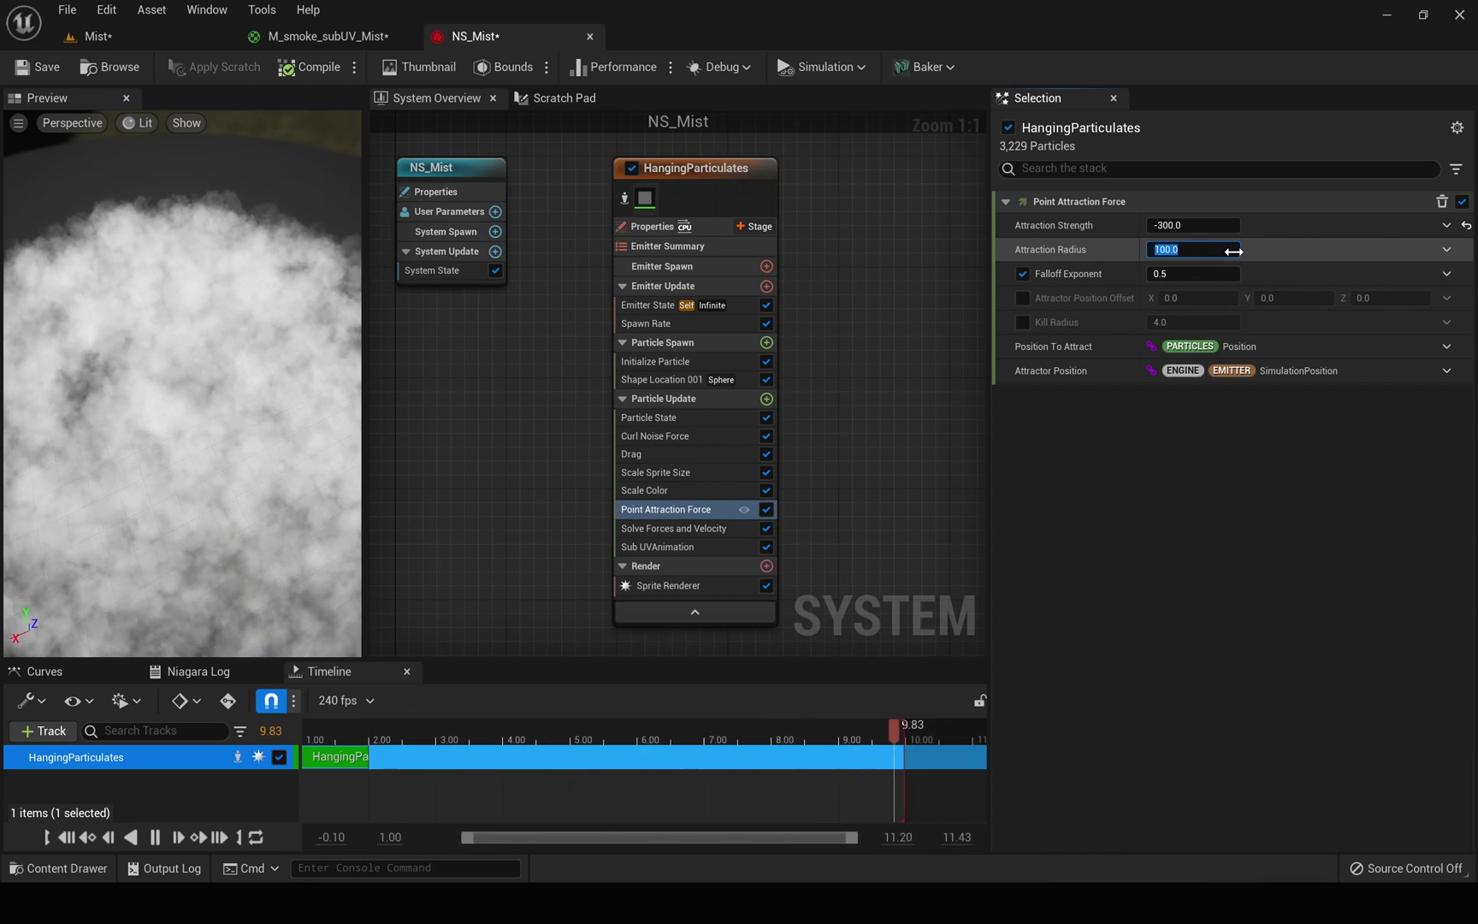
type("0")
key("Return")
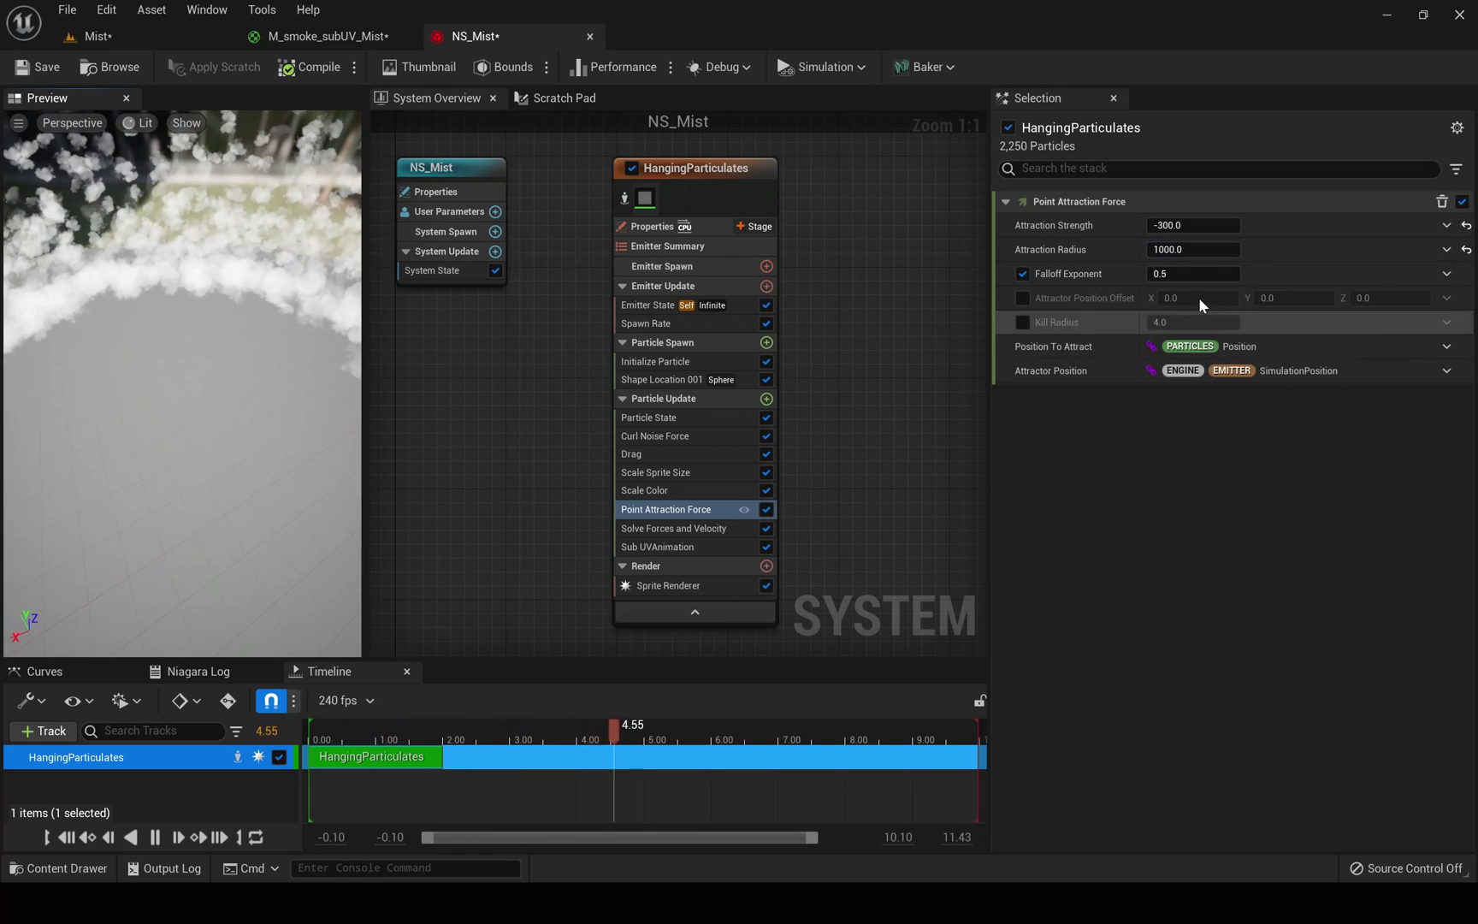
Set the Point Attraction Force's Attraction Strength to -30 and its Attraction Radius to 100, checking the effect in the preview
left_click(1211, 227)
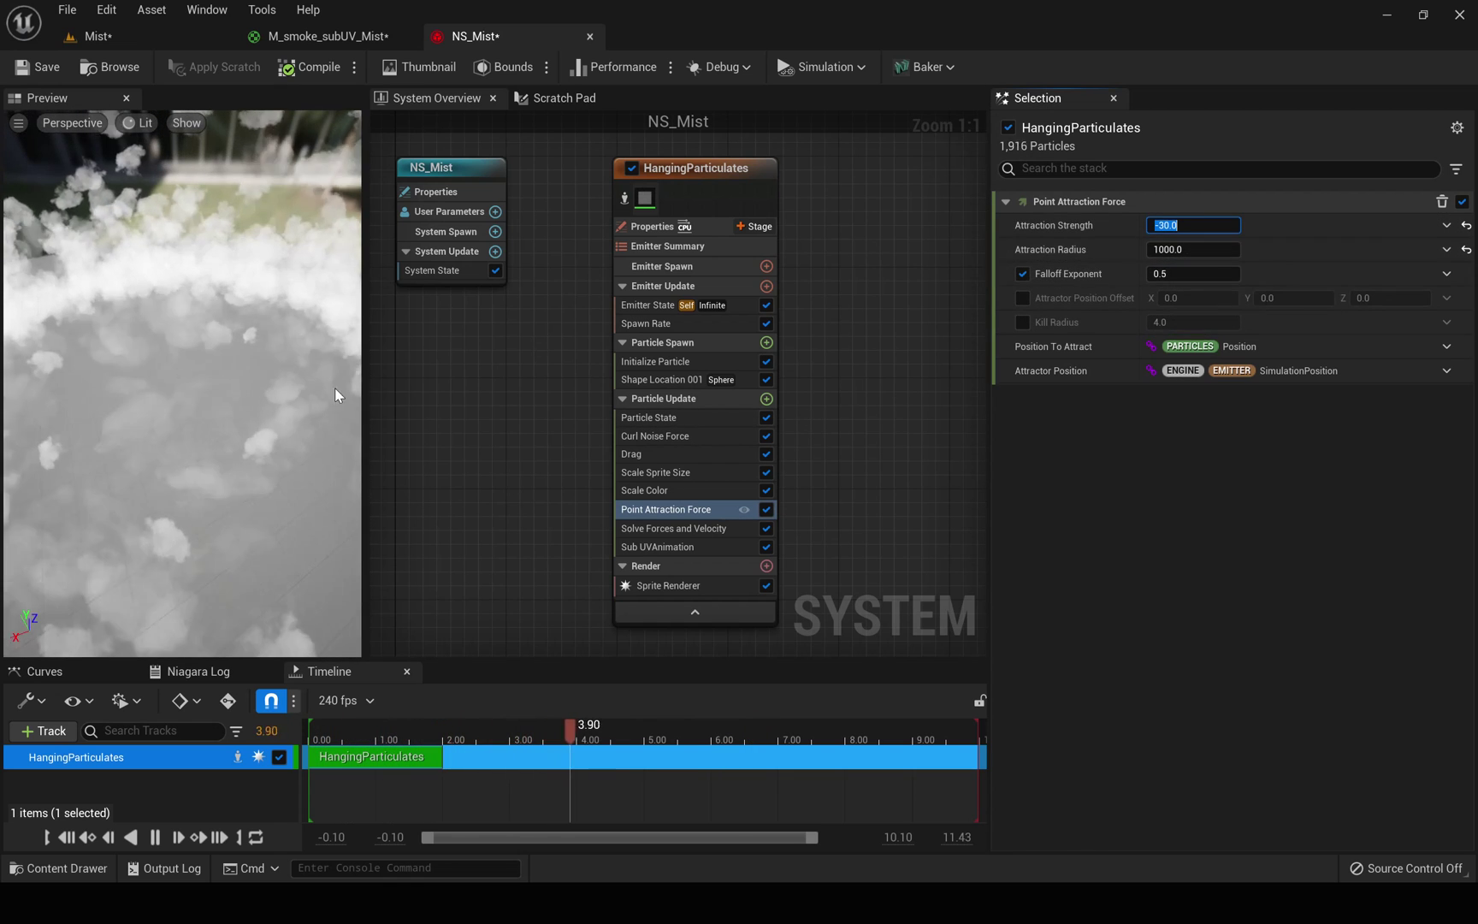
left_click_drag(201, 466, 201, 500)
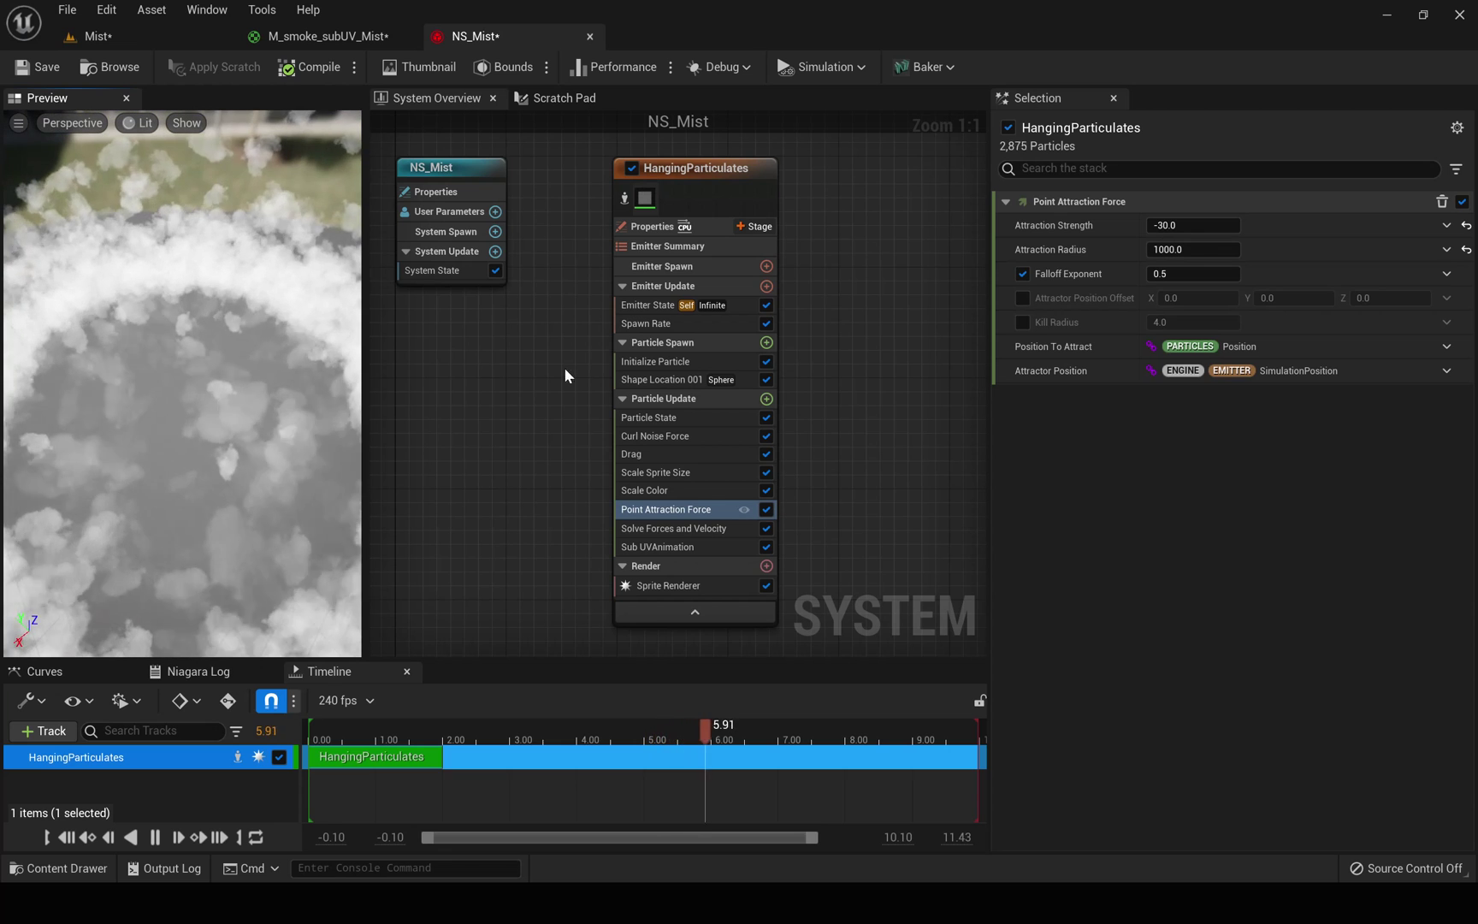
left_click(1214, 249)
type("100")
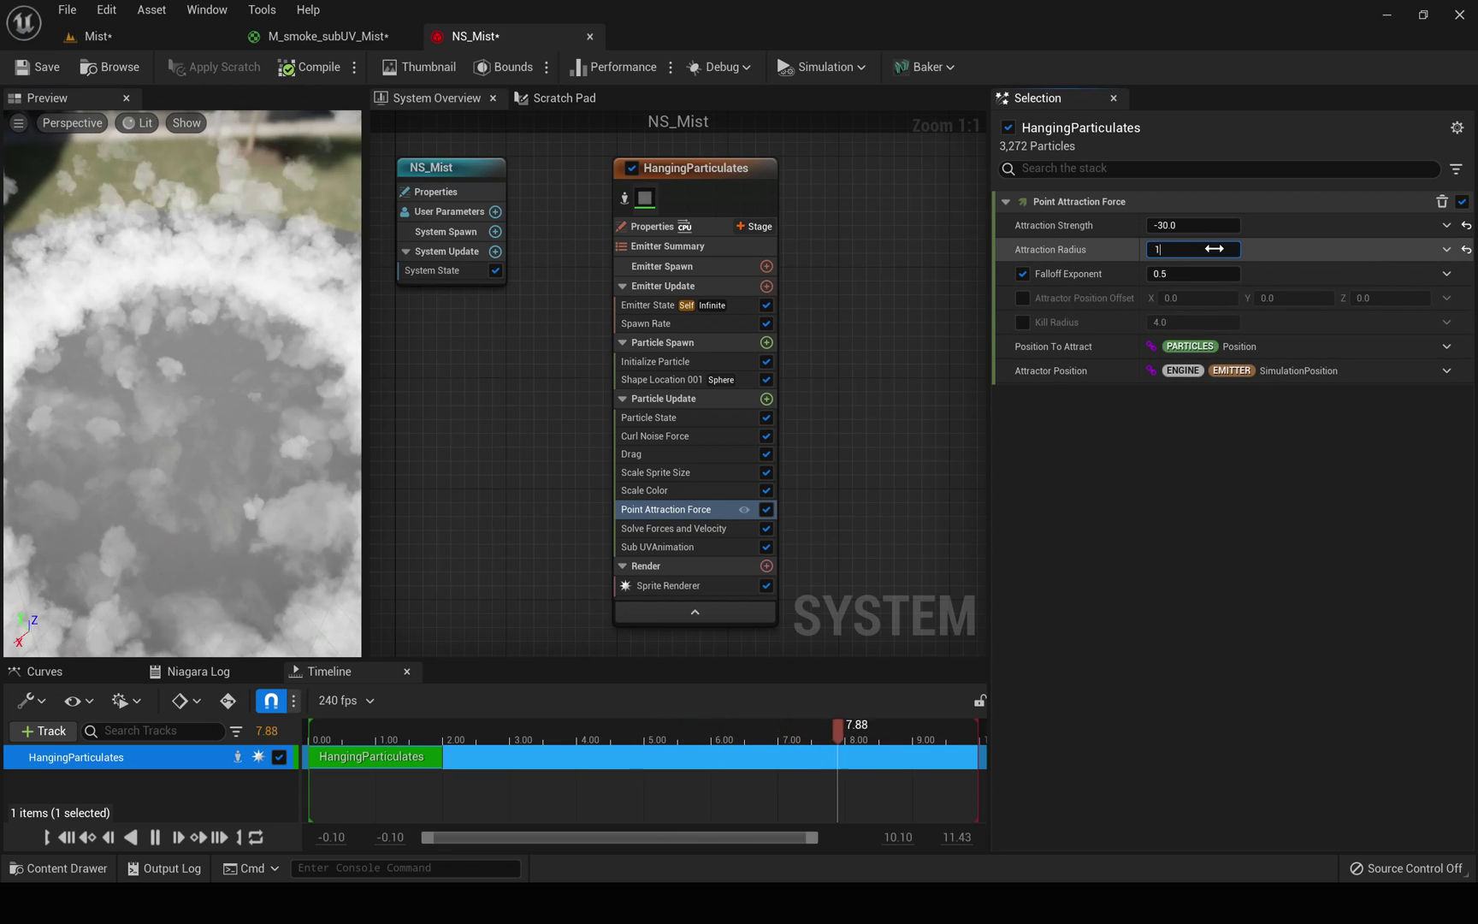
key("Return")
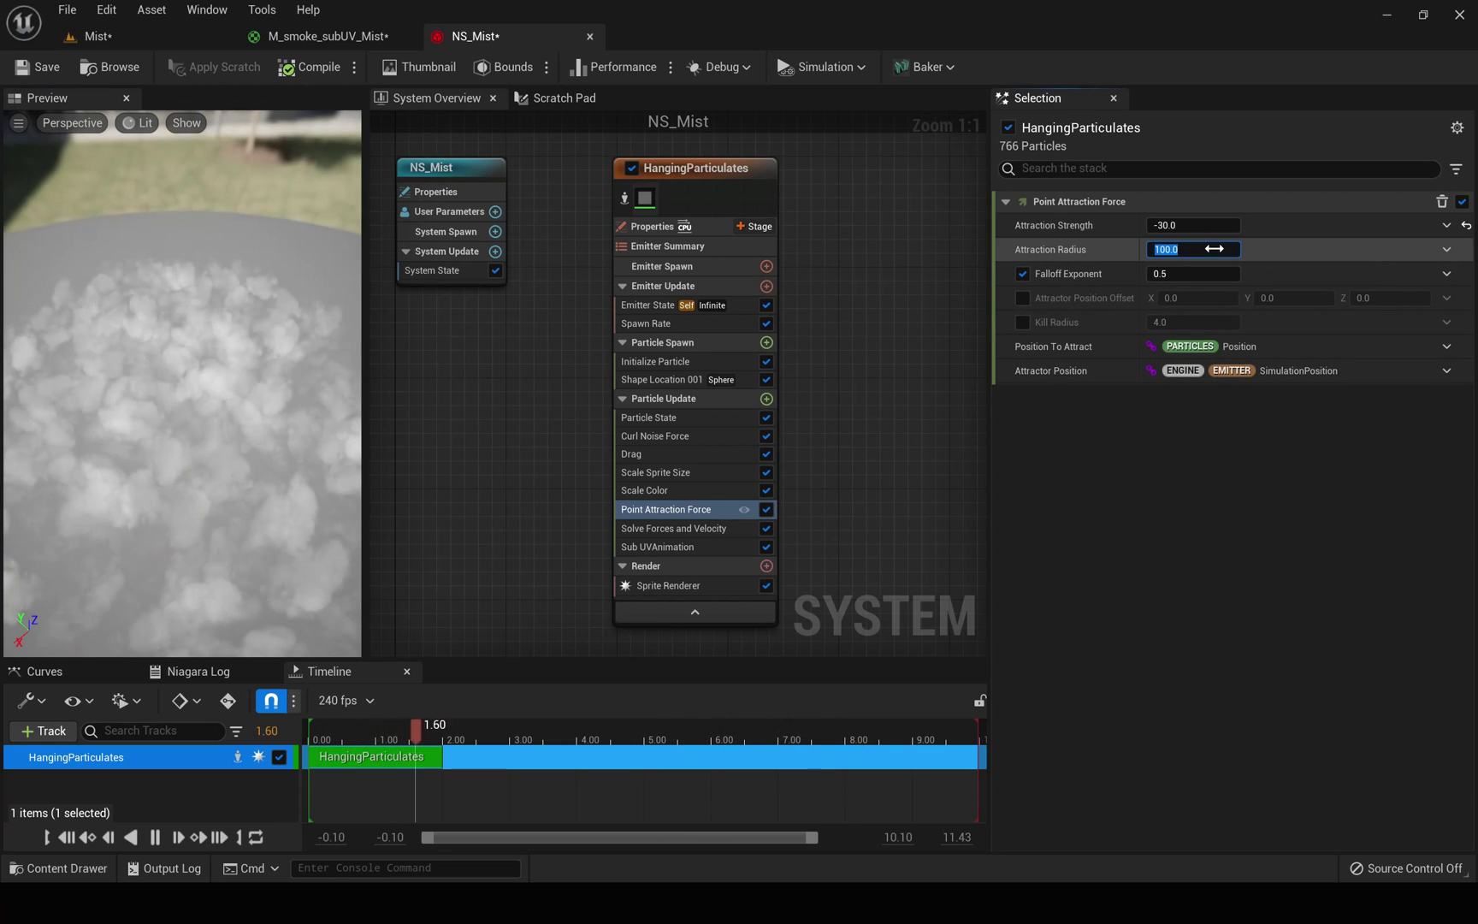
left_click(183, 441)
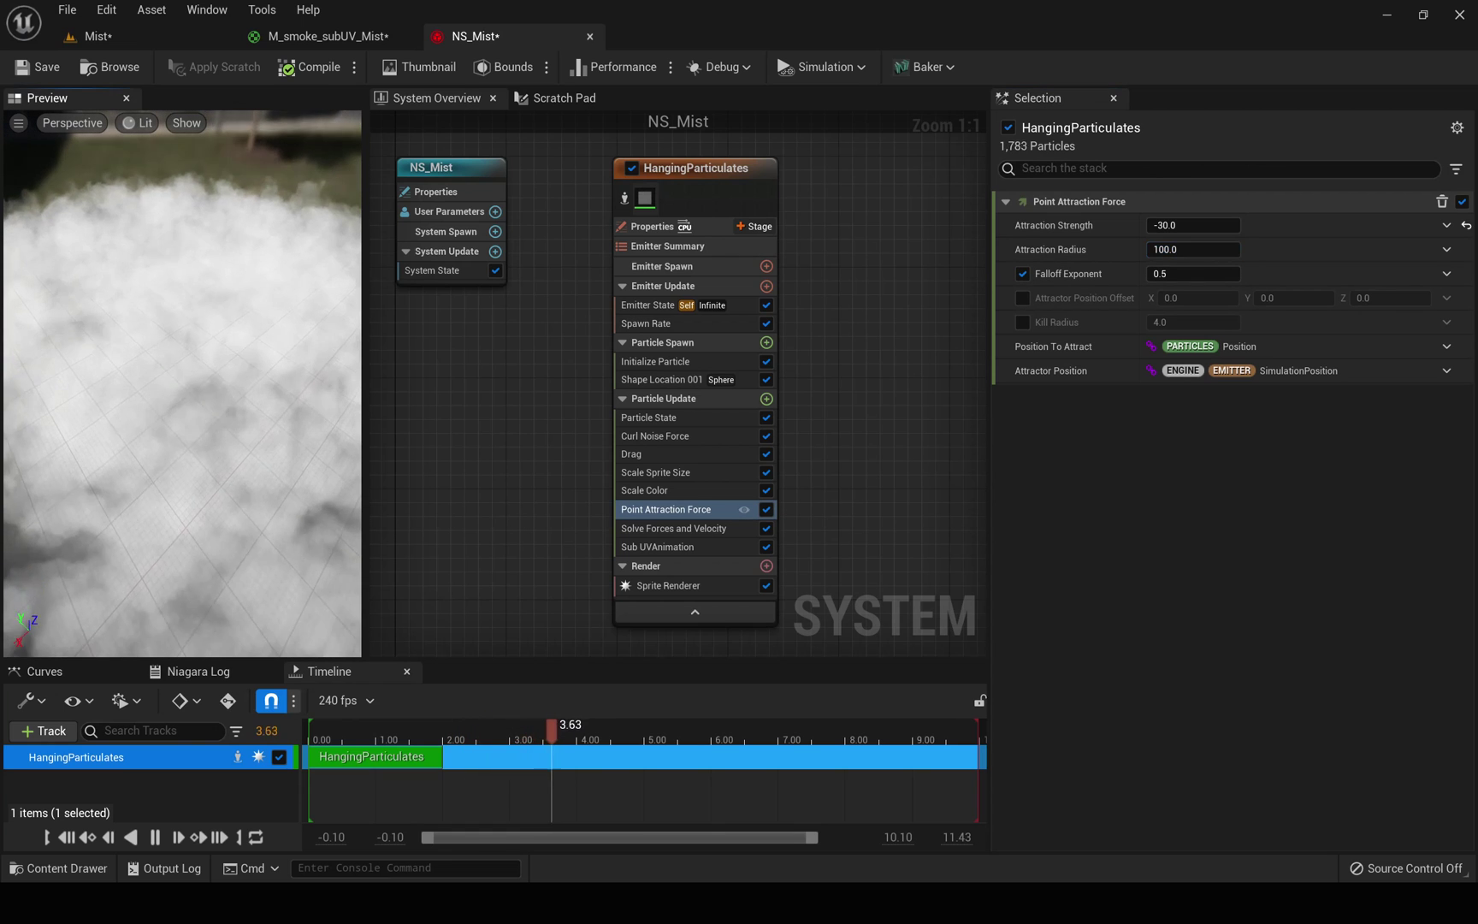
left_click_drag(182, 442, 183, 504)
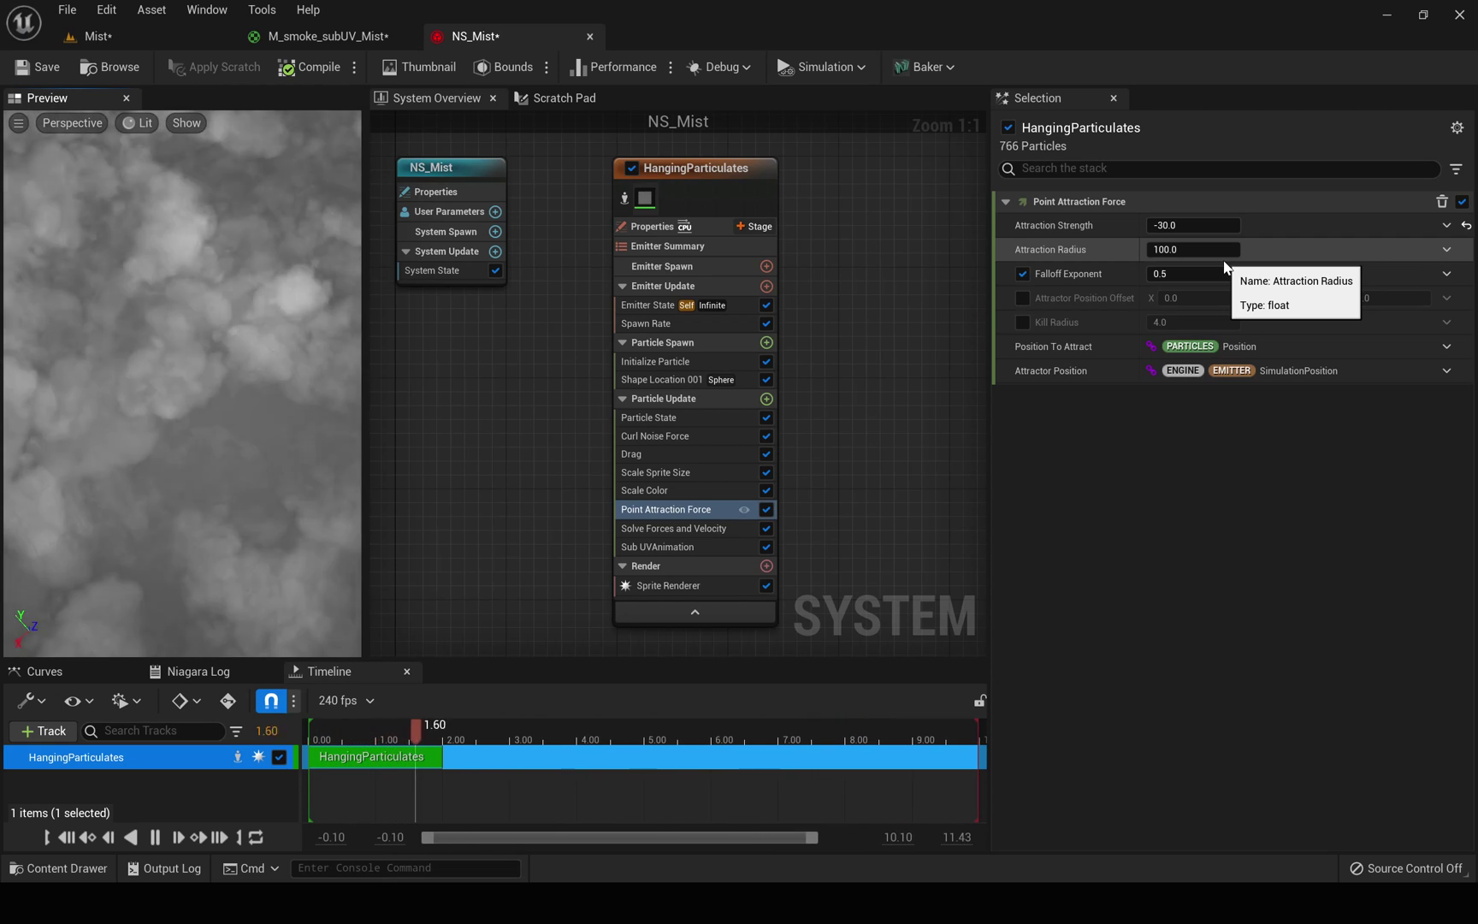
Return to the Mist level and examine the mist around the NS_Mist actor from several angles
left_click(128, 33)
right_click_drag(705, 316, 620, 368)
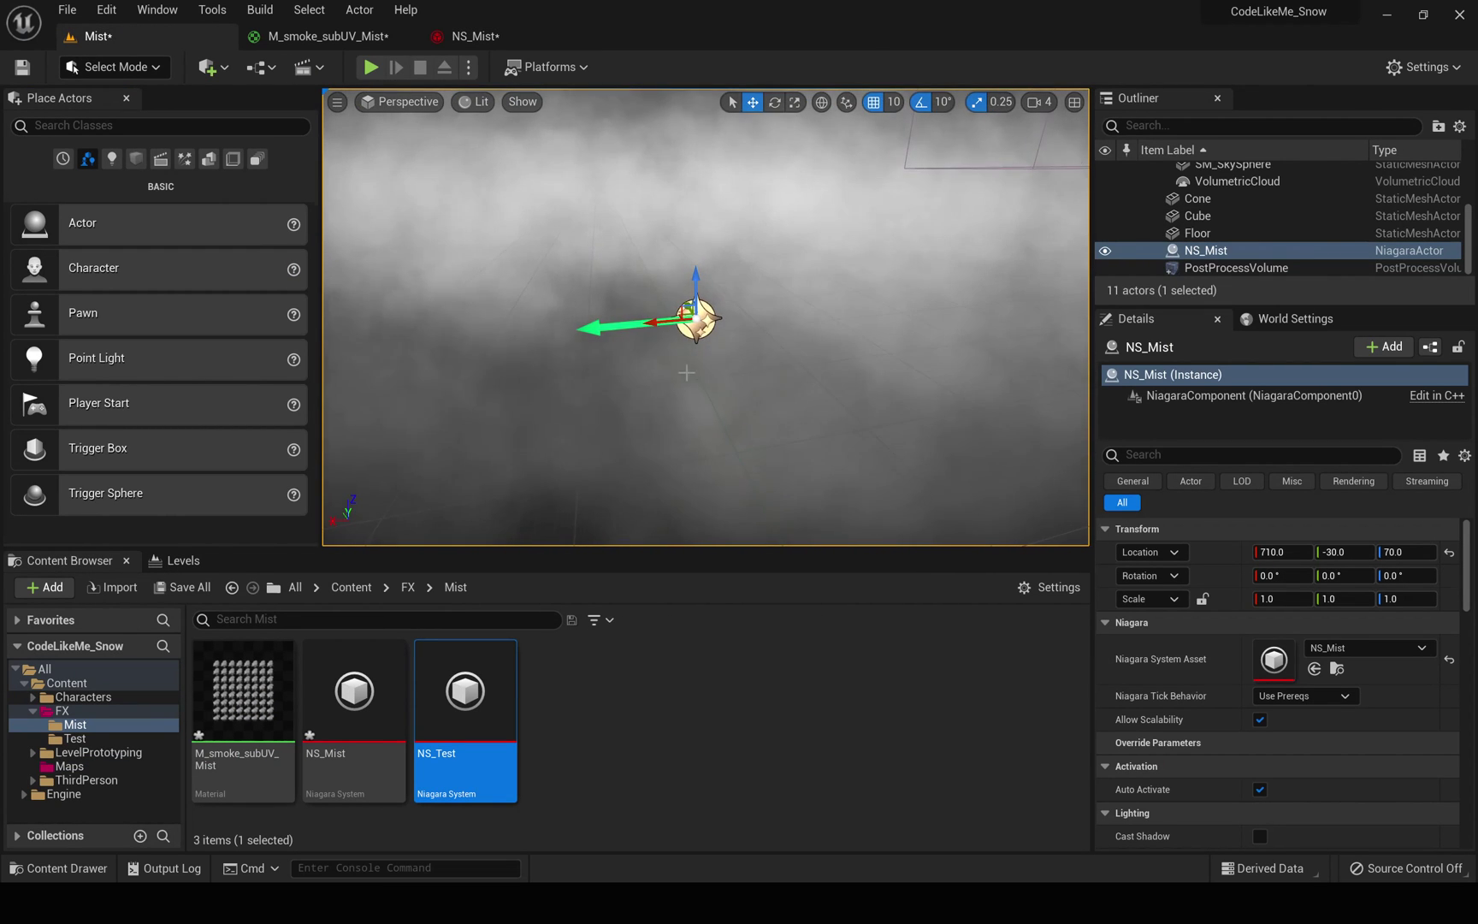
right_click_drag(777, 342, 691, 304)
right_click_drag(789, 342, 821, 358)
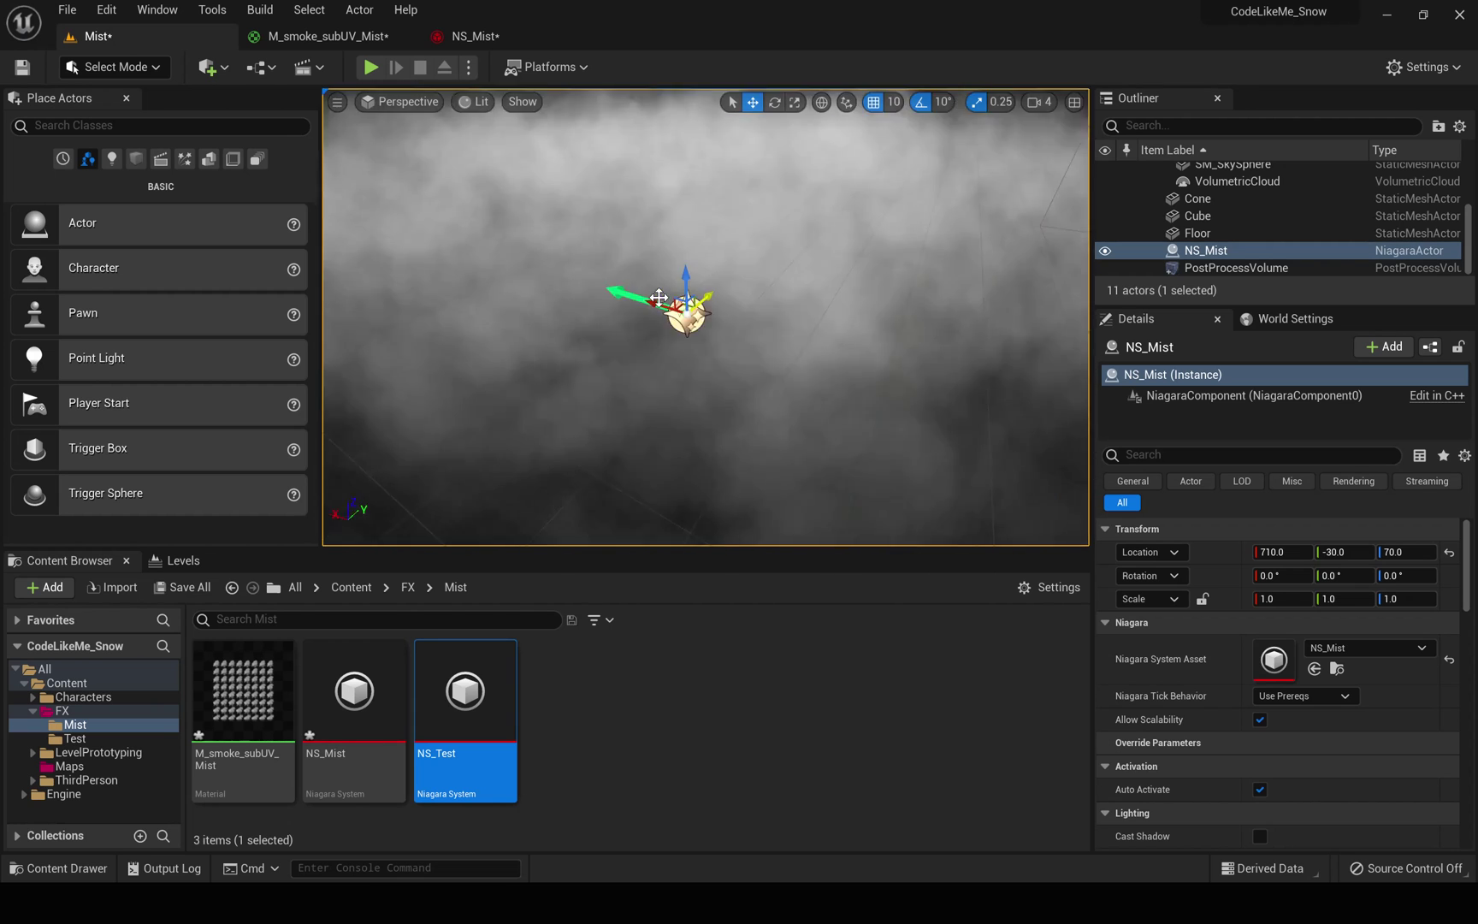
mouse_move(744, 340)
right_mouse_down()
mouse_move(718, 342)
mouse_move(761, 340)
right_mouse_up()
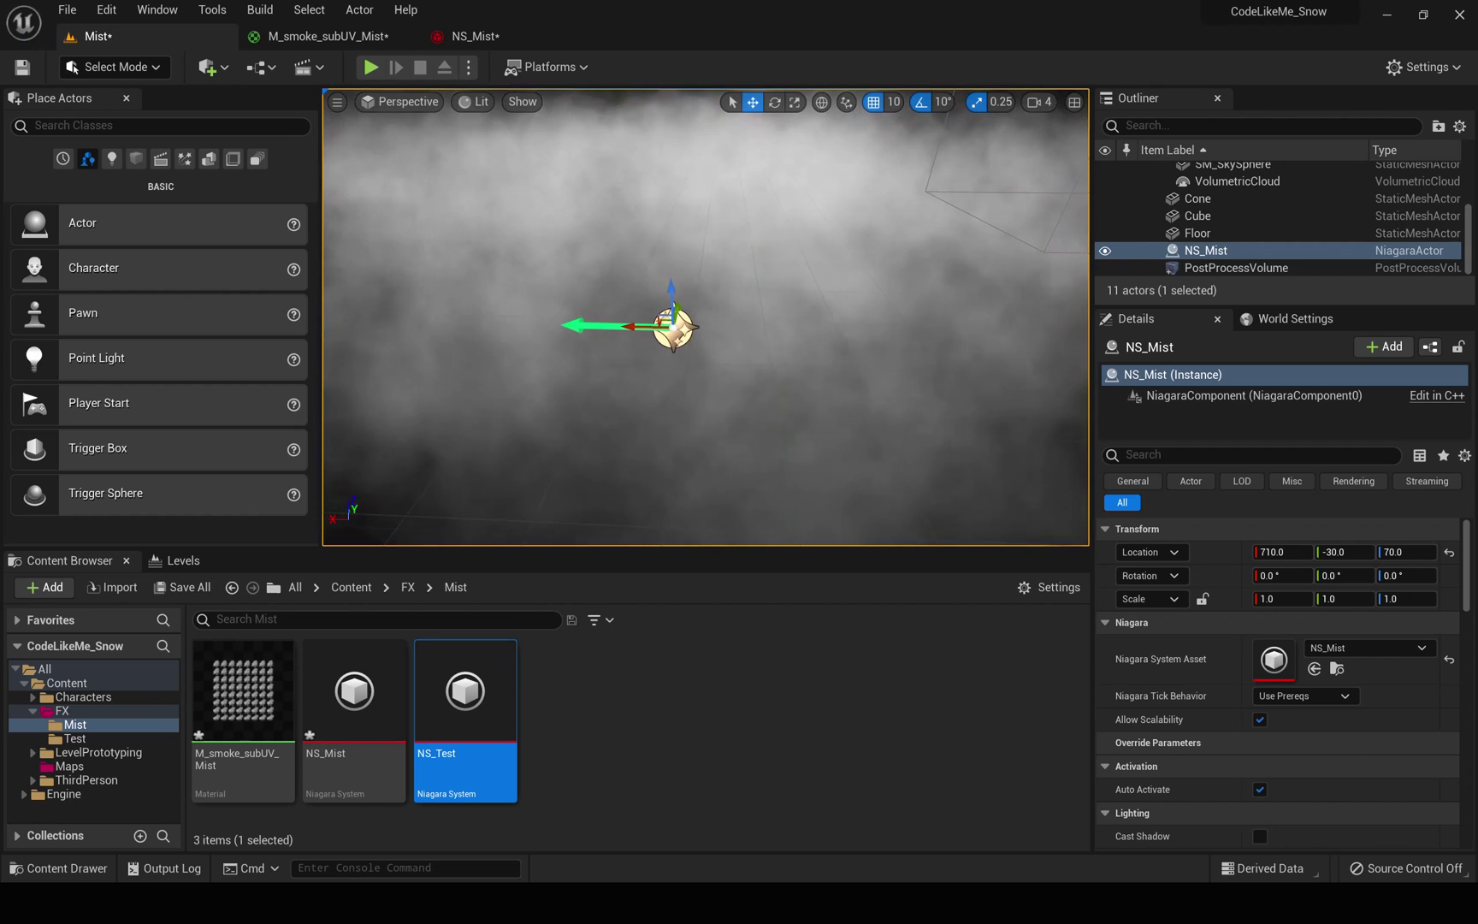
Create an Actor Blueprint class named BP_Mist in the FX/Mist folder
right_click(647, 689)
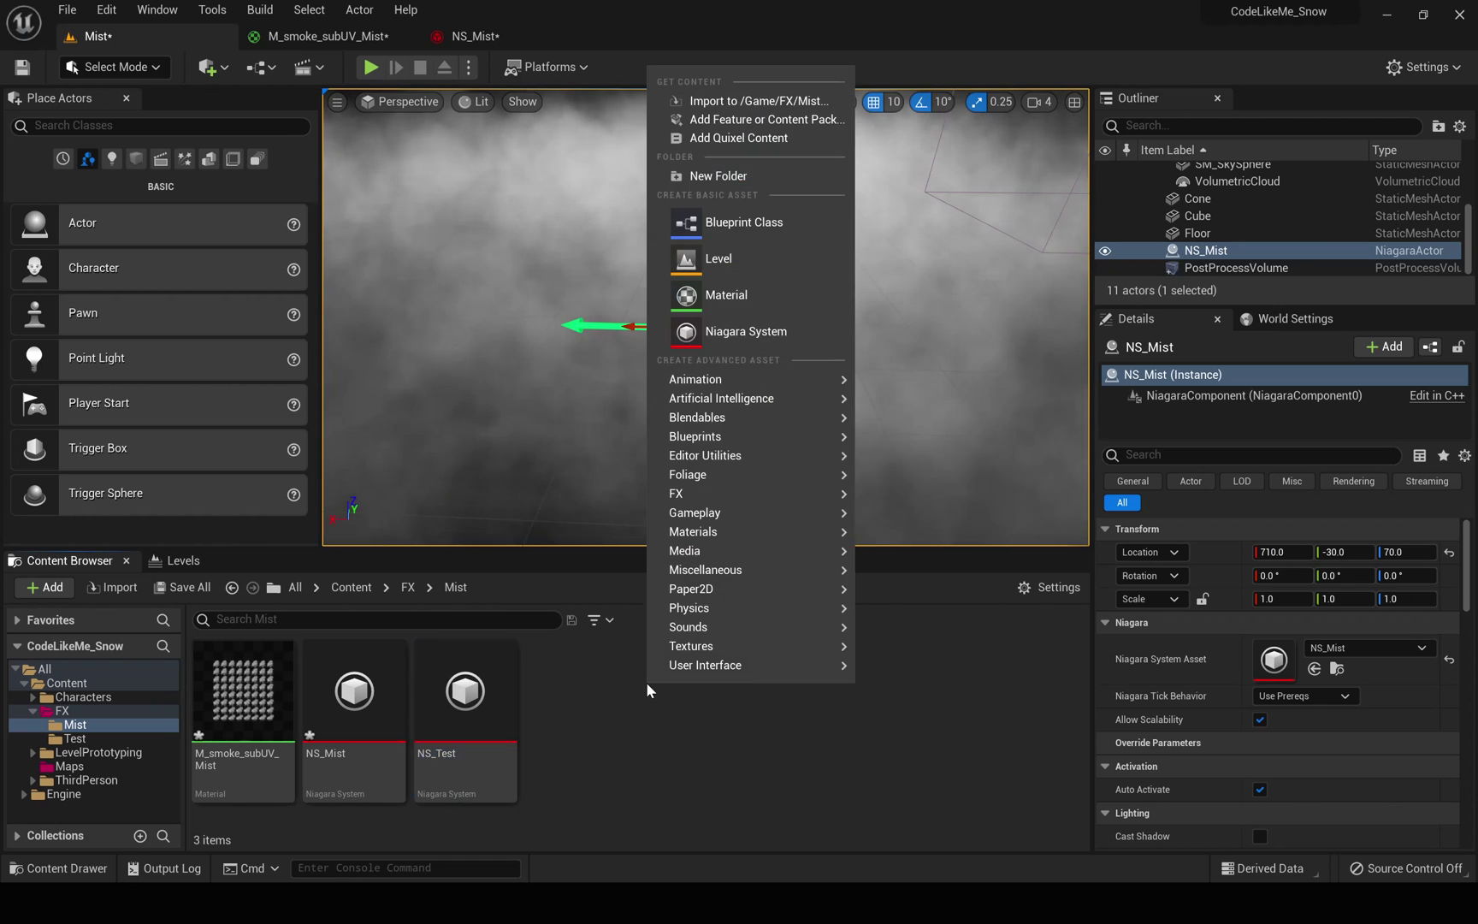
left_click(688, 222)
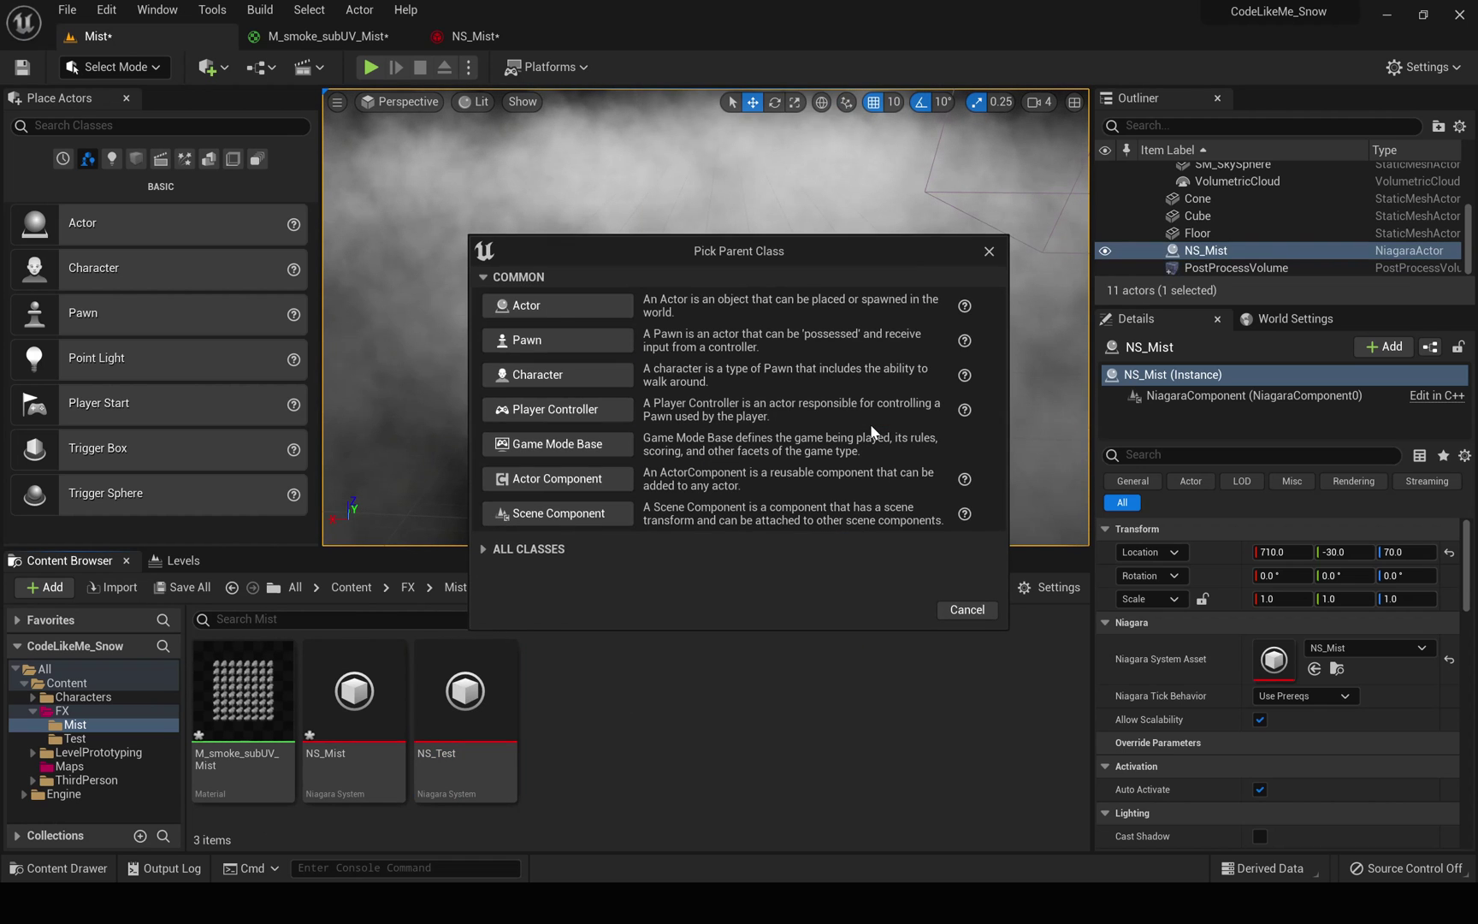
left_click(557, 306)
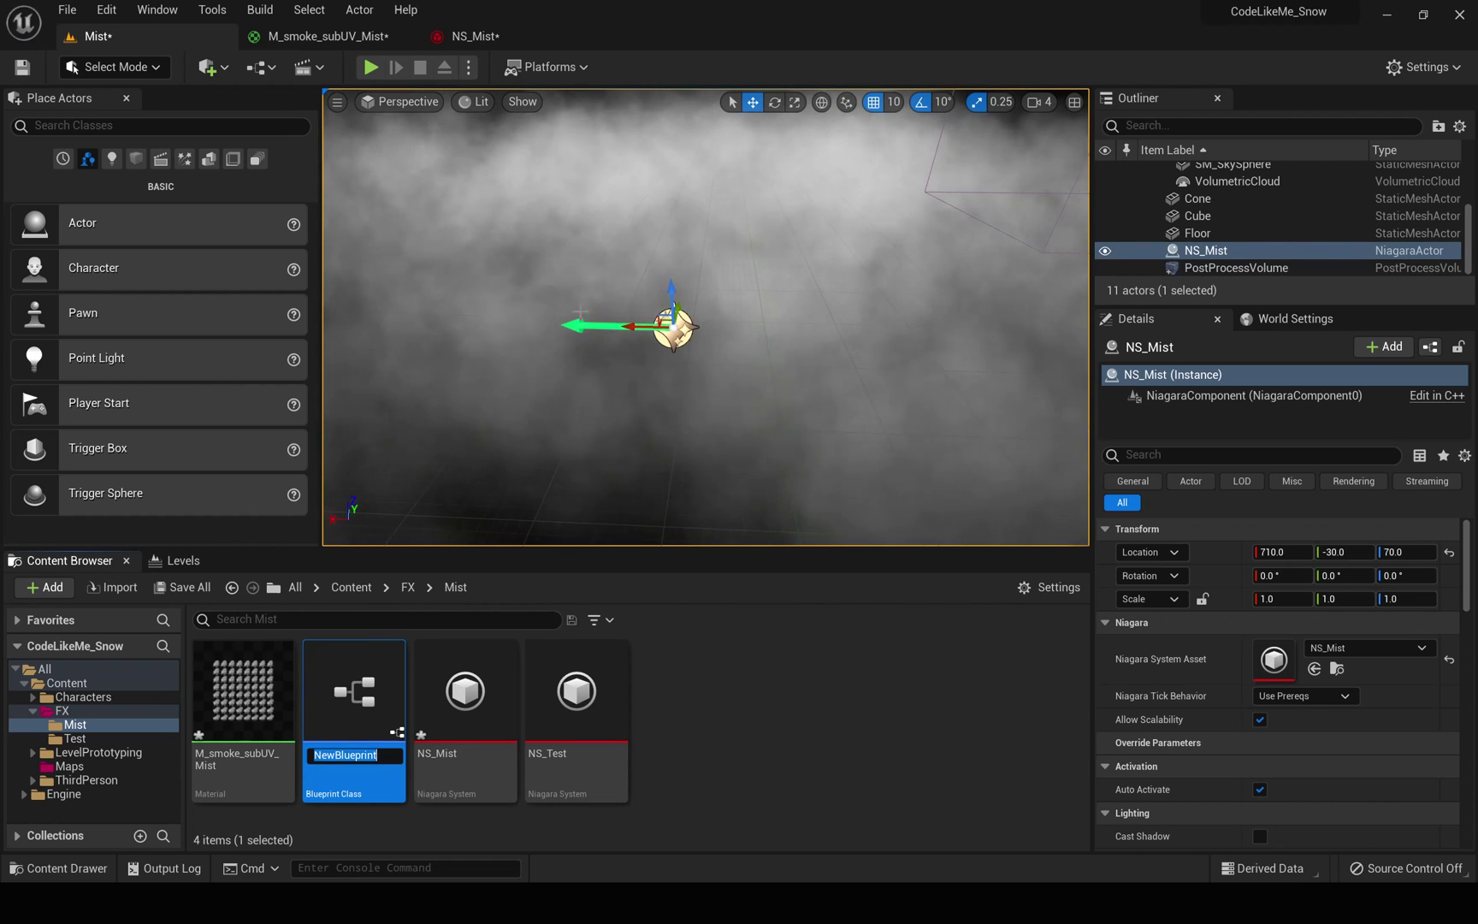
type("BP_")
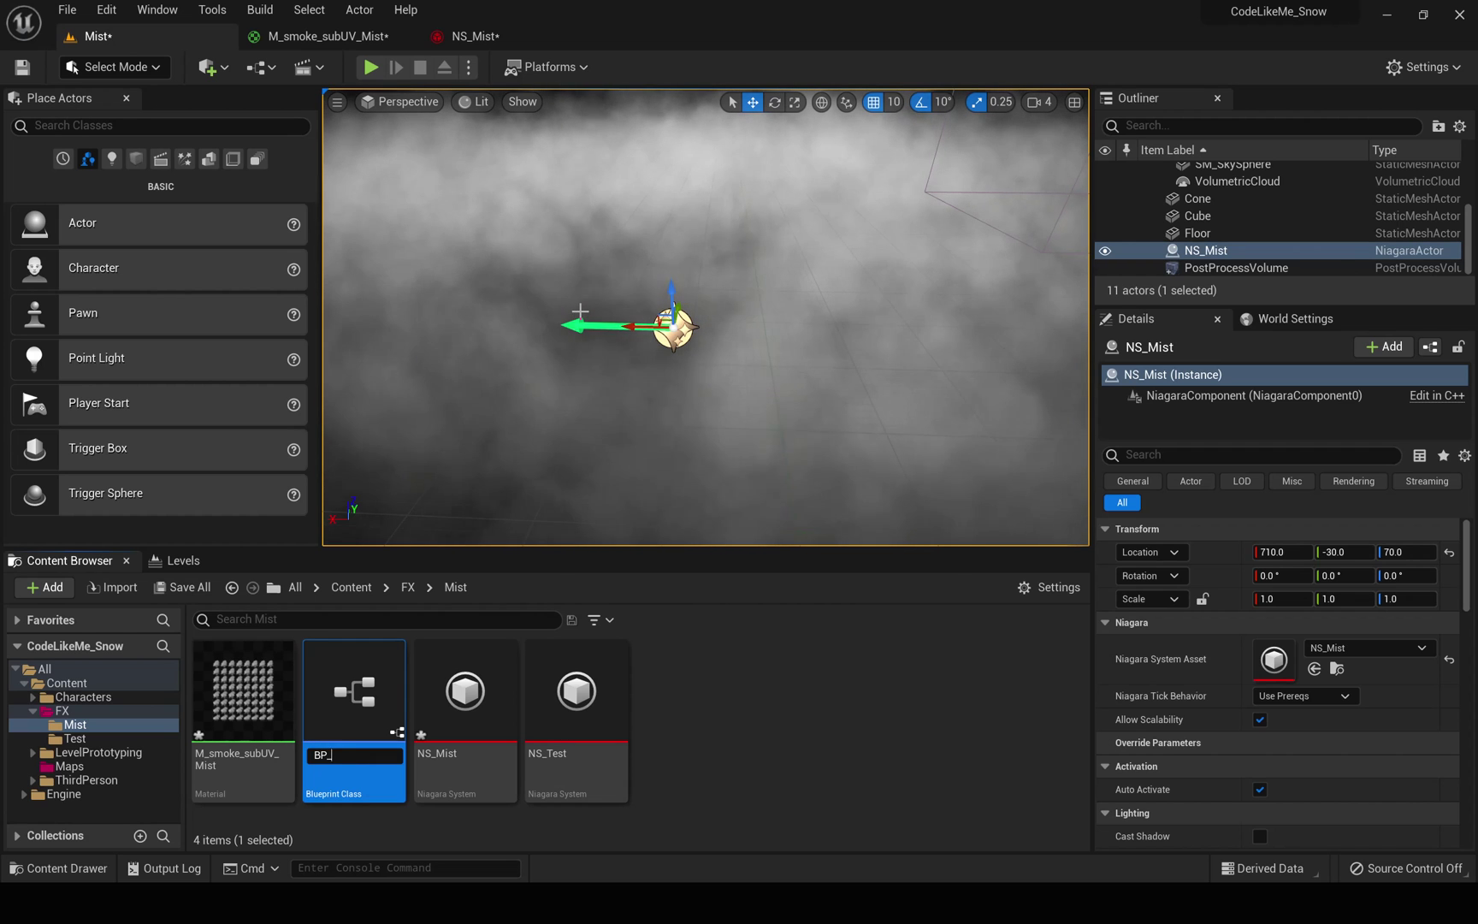
type("Mist")
key("Return")
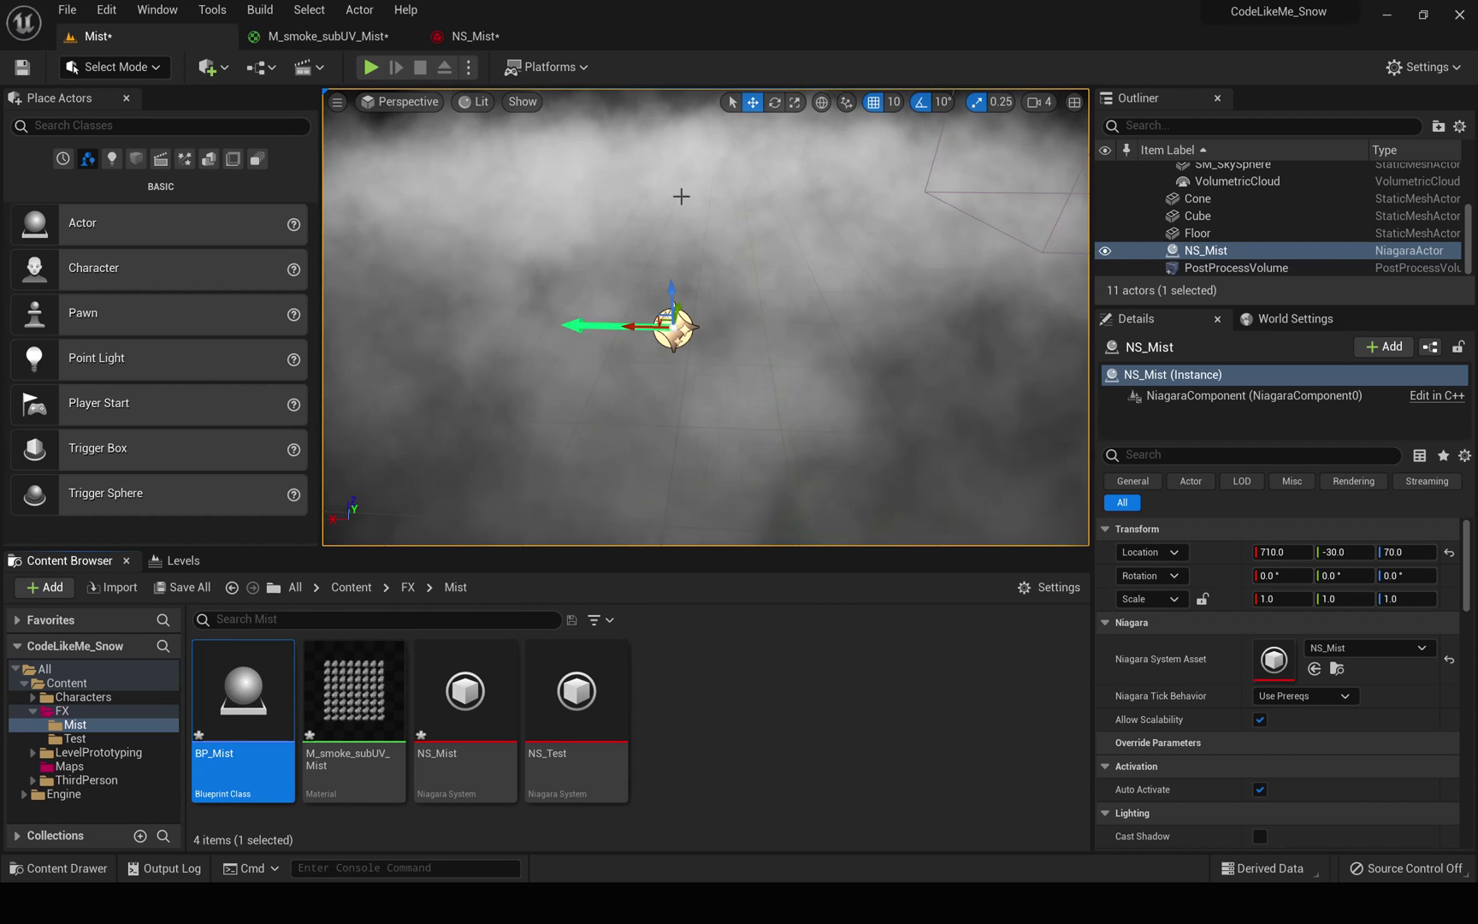
Delete the NS_Mist actor from the Mist level, accepting the break of its level blueprint references
key("Delete")
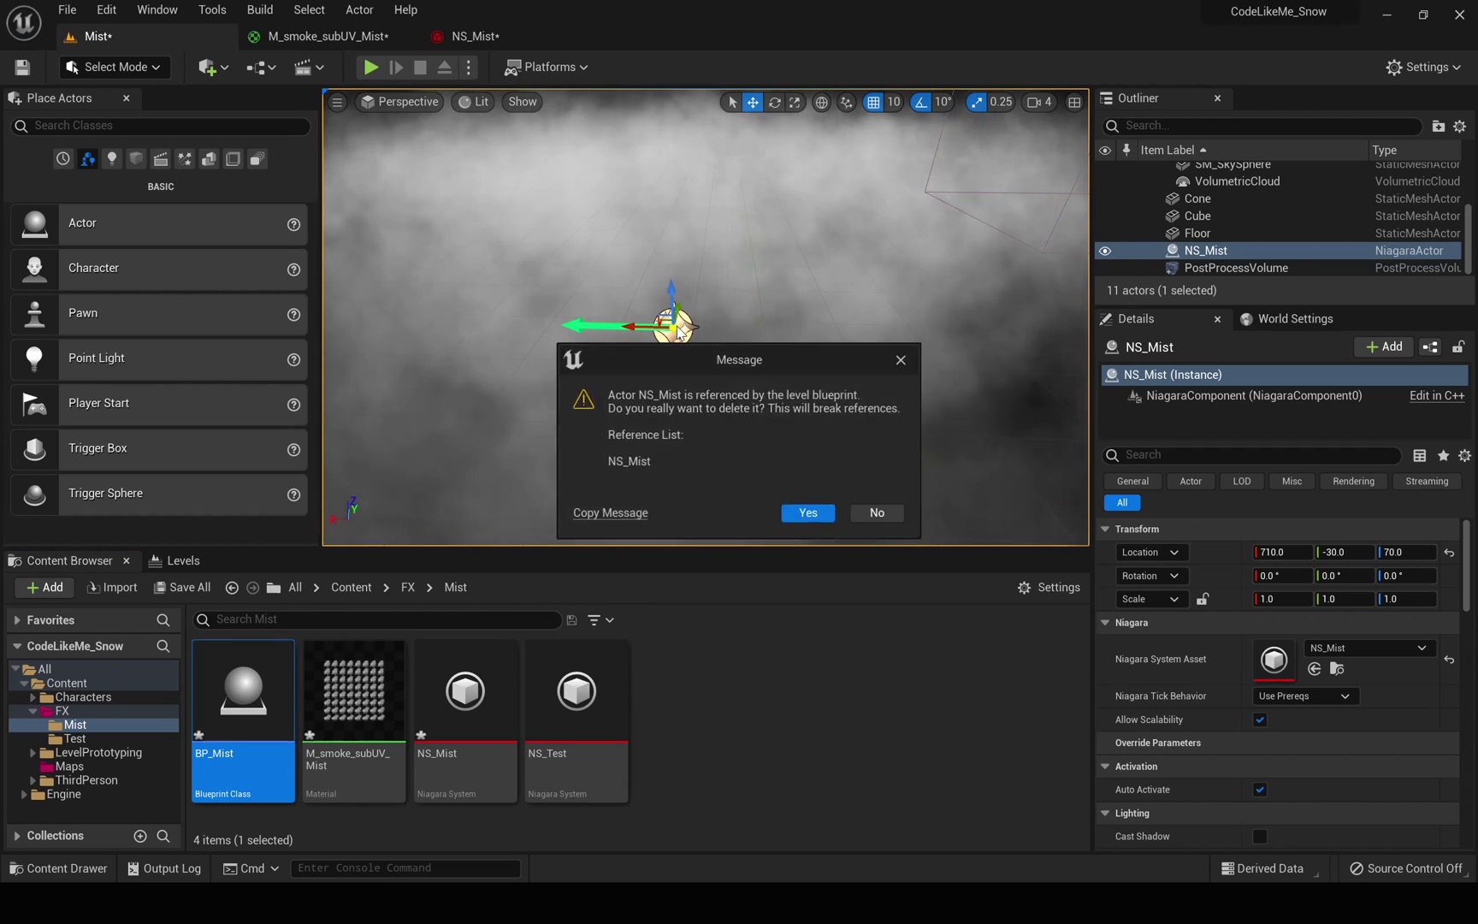
left_click(794, 519)
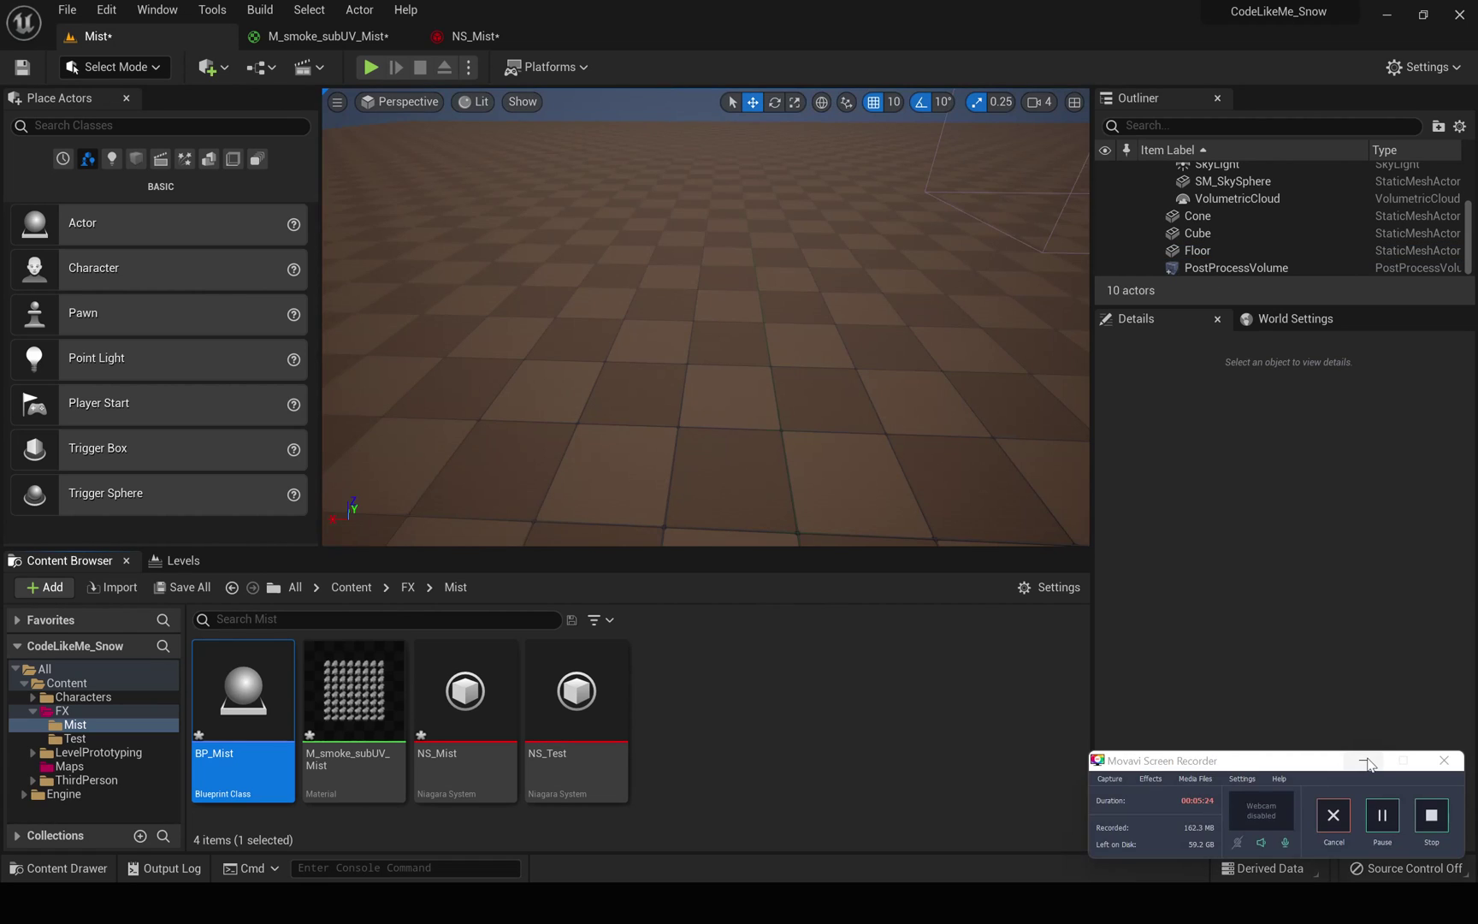
left_click(1367, 761)
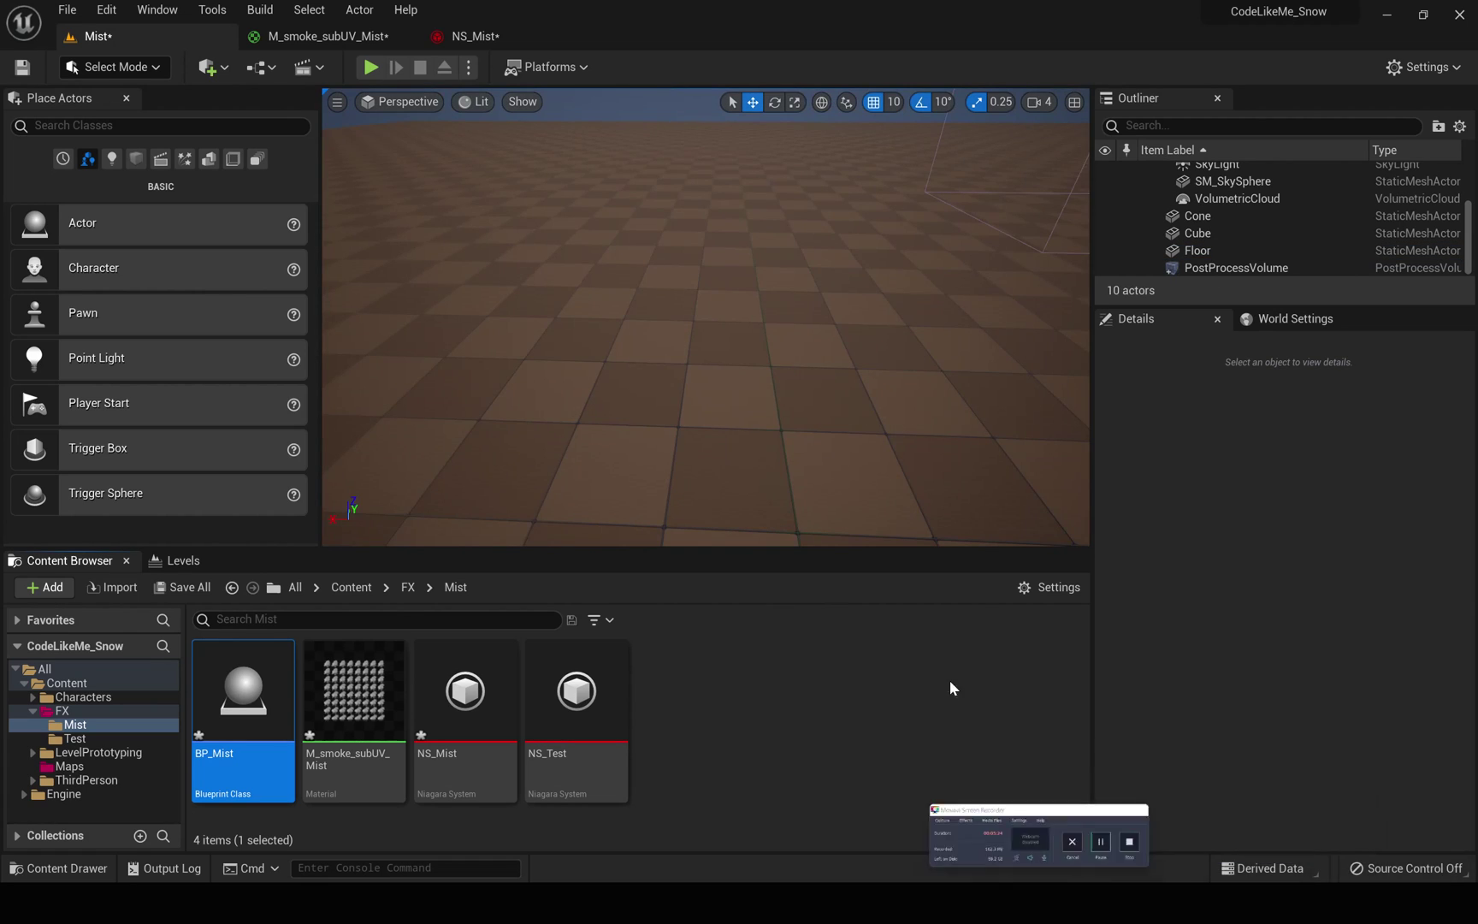
Open BP_Mist docked beside the other editors and add the NS_Mist Niagara system to it as a component
double_click(231, 689)
left_click_drag(238, 100, 481, 40)
left_click(122, 38)
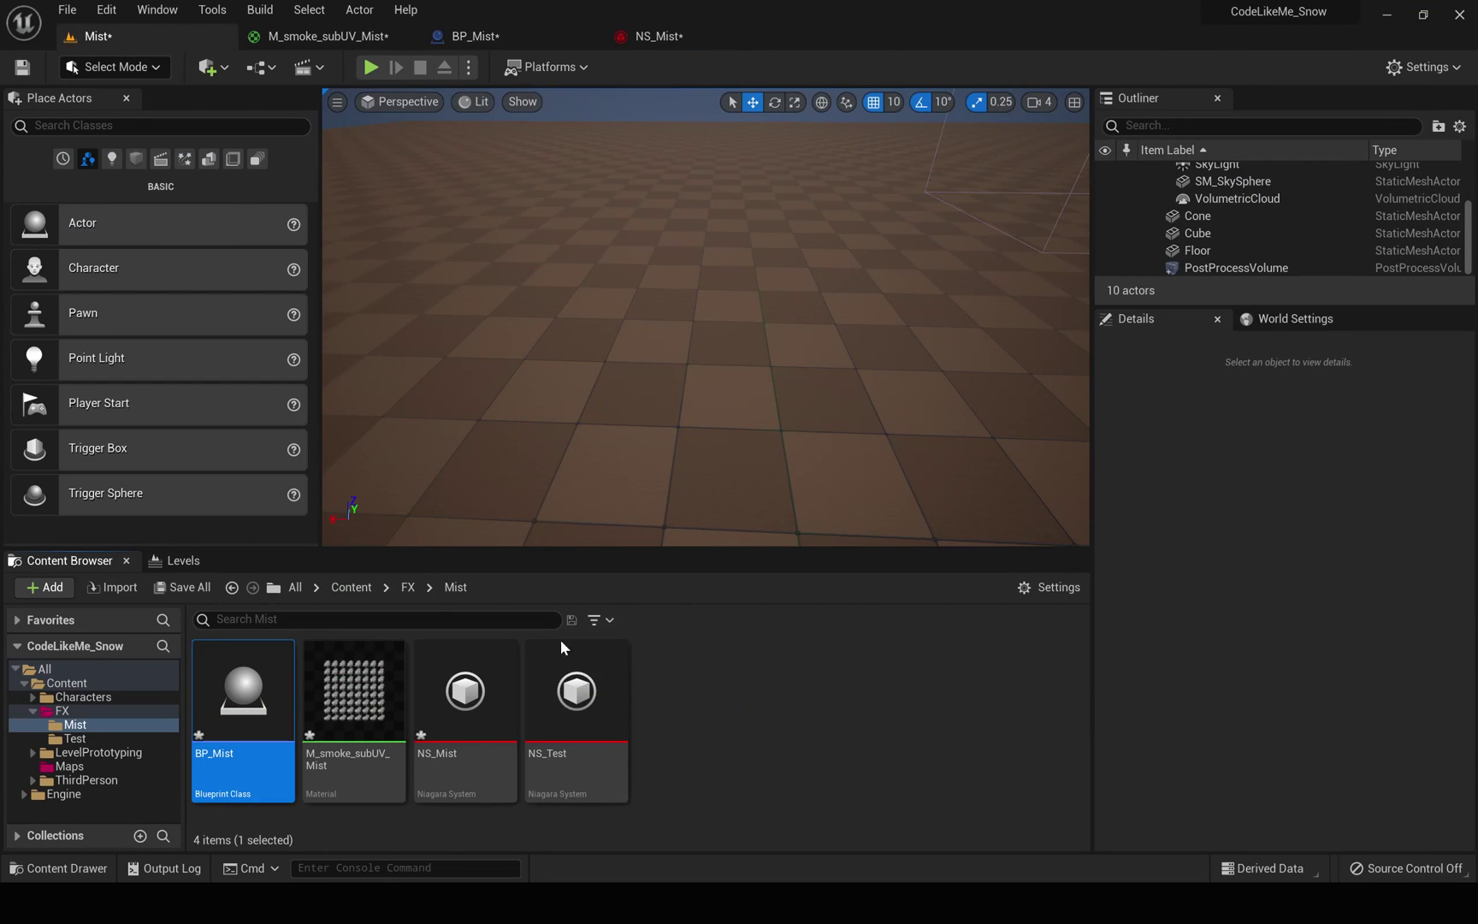
left_click(466, 693)
left_click_drag(466, 692, 93, 174)
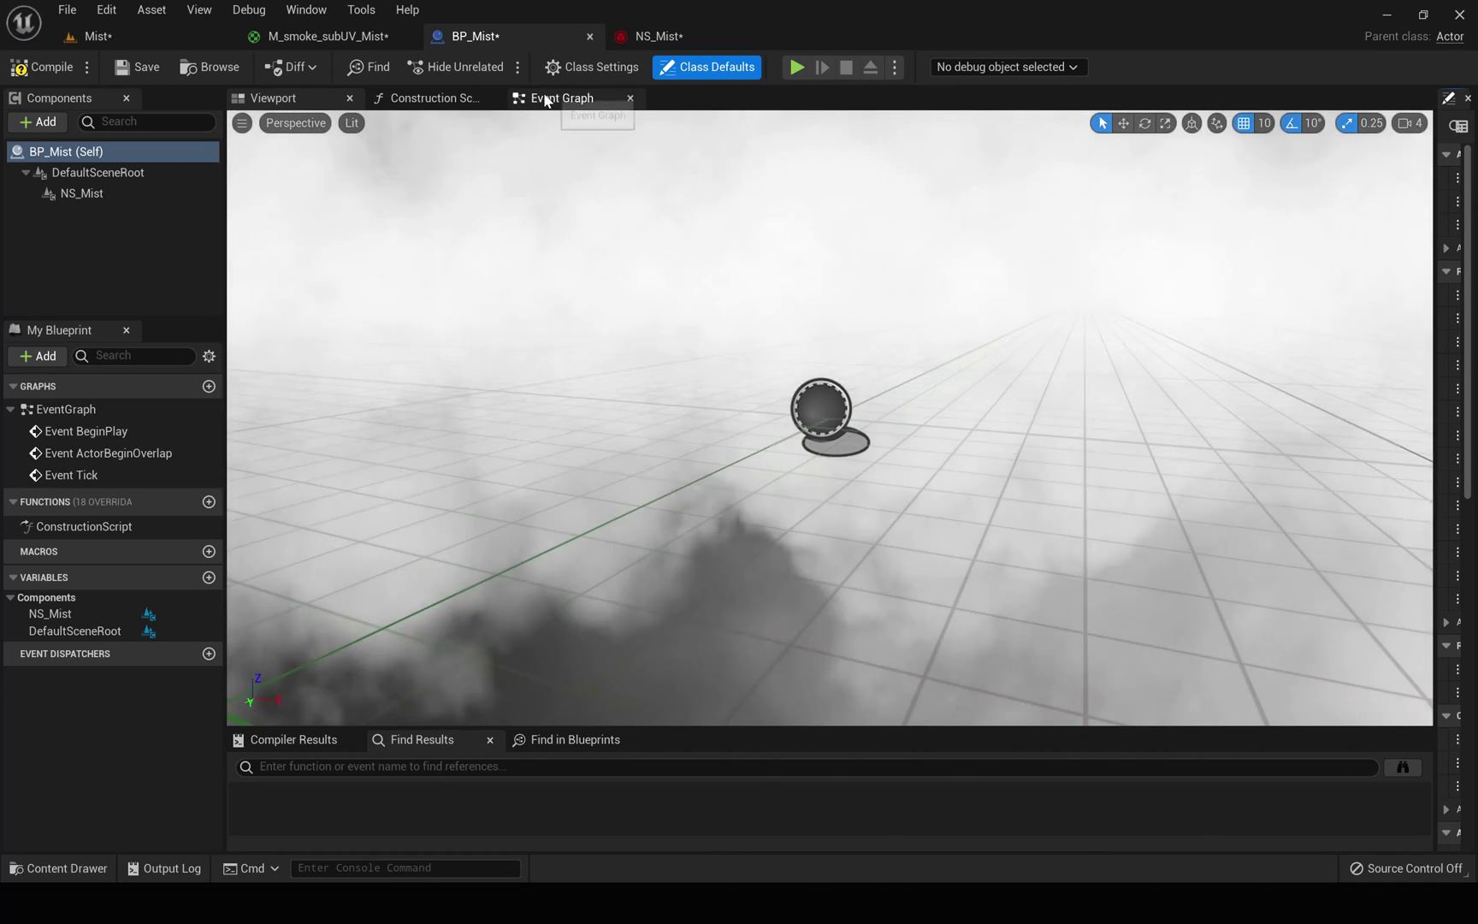
Open BP_Mist's Event Graph and move the Event Tick node further down to free space above it
left_click(526, 98)
right_click_drag(759, 379, 563, 525)
left_click_drag(694, 393, 700, 331)
right_click_drag(775, 467, 717, 430)
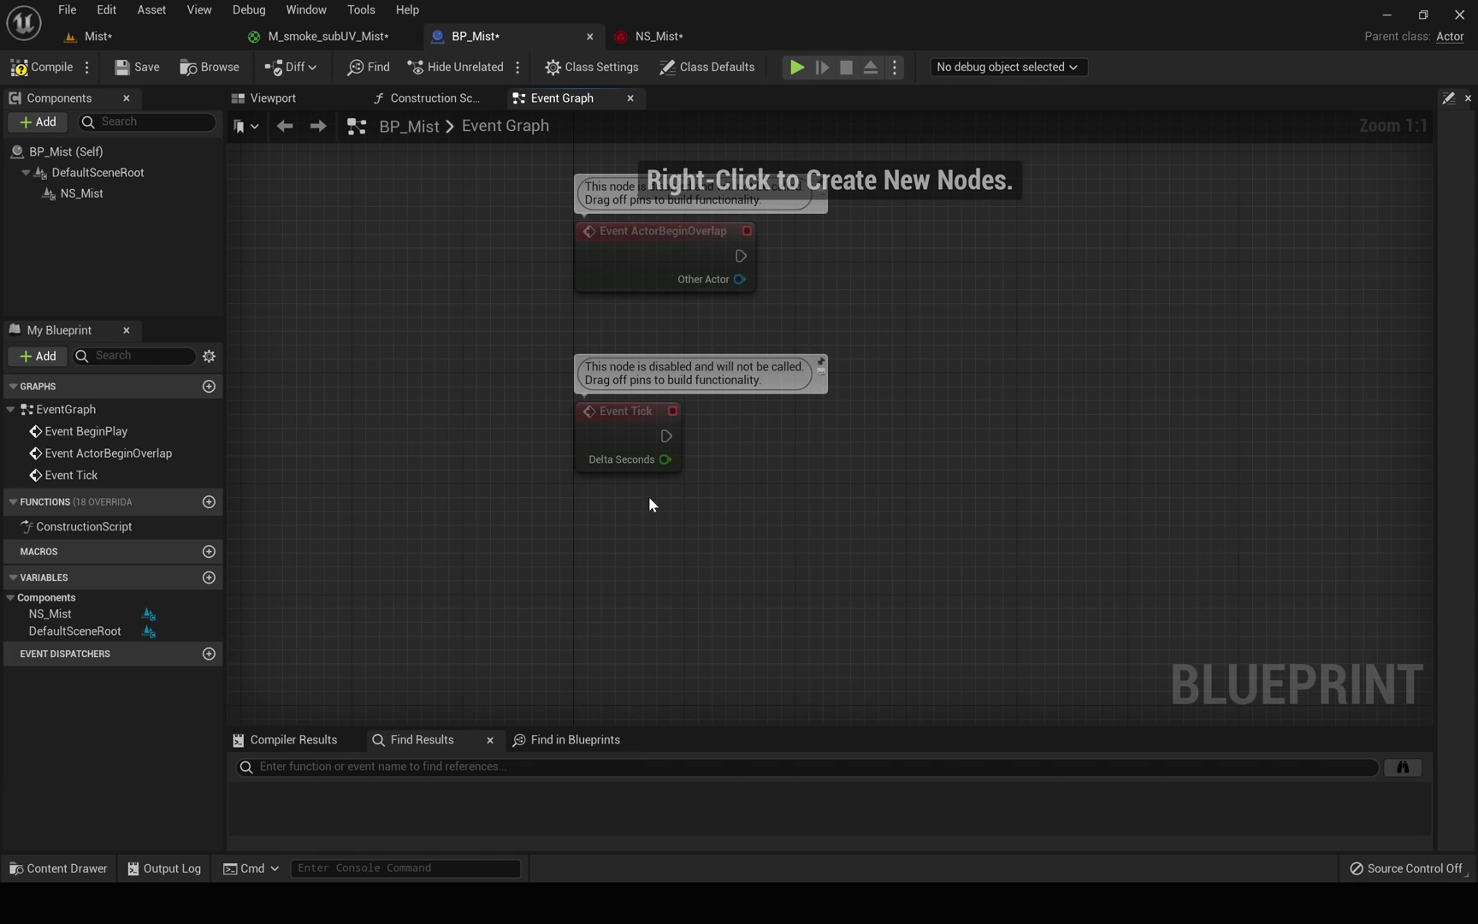
left_click_drag(654, 403, 654, 598)
Add a Get Player Character node above Event Tick in the Event Graph
right_click_drag(632, 430, 631, 481)
right_click(631, 480)
type("get")
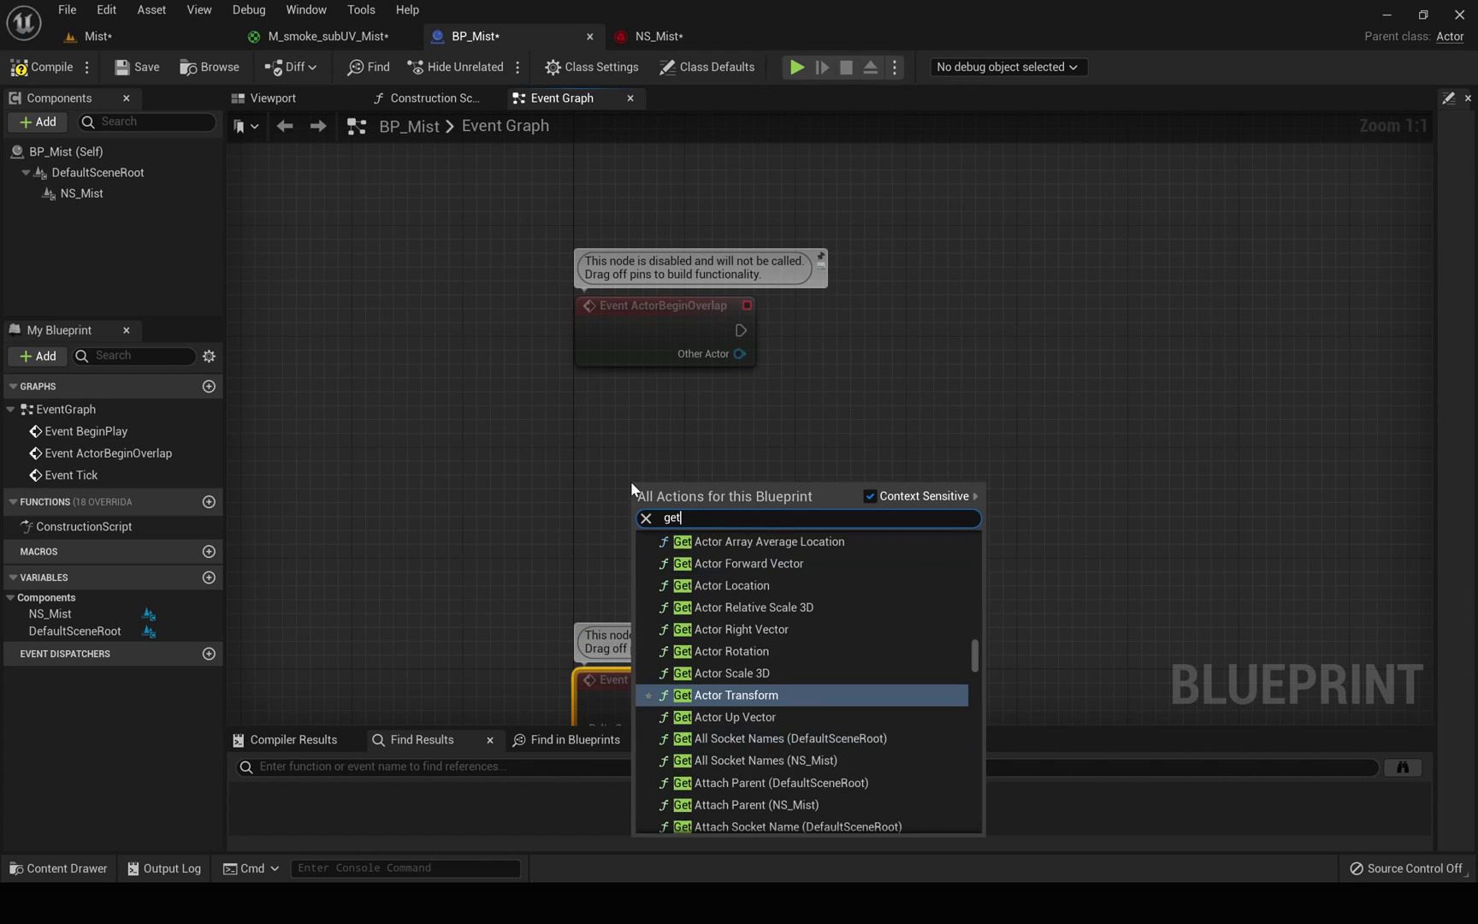
type(" pla")
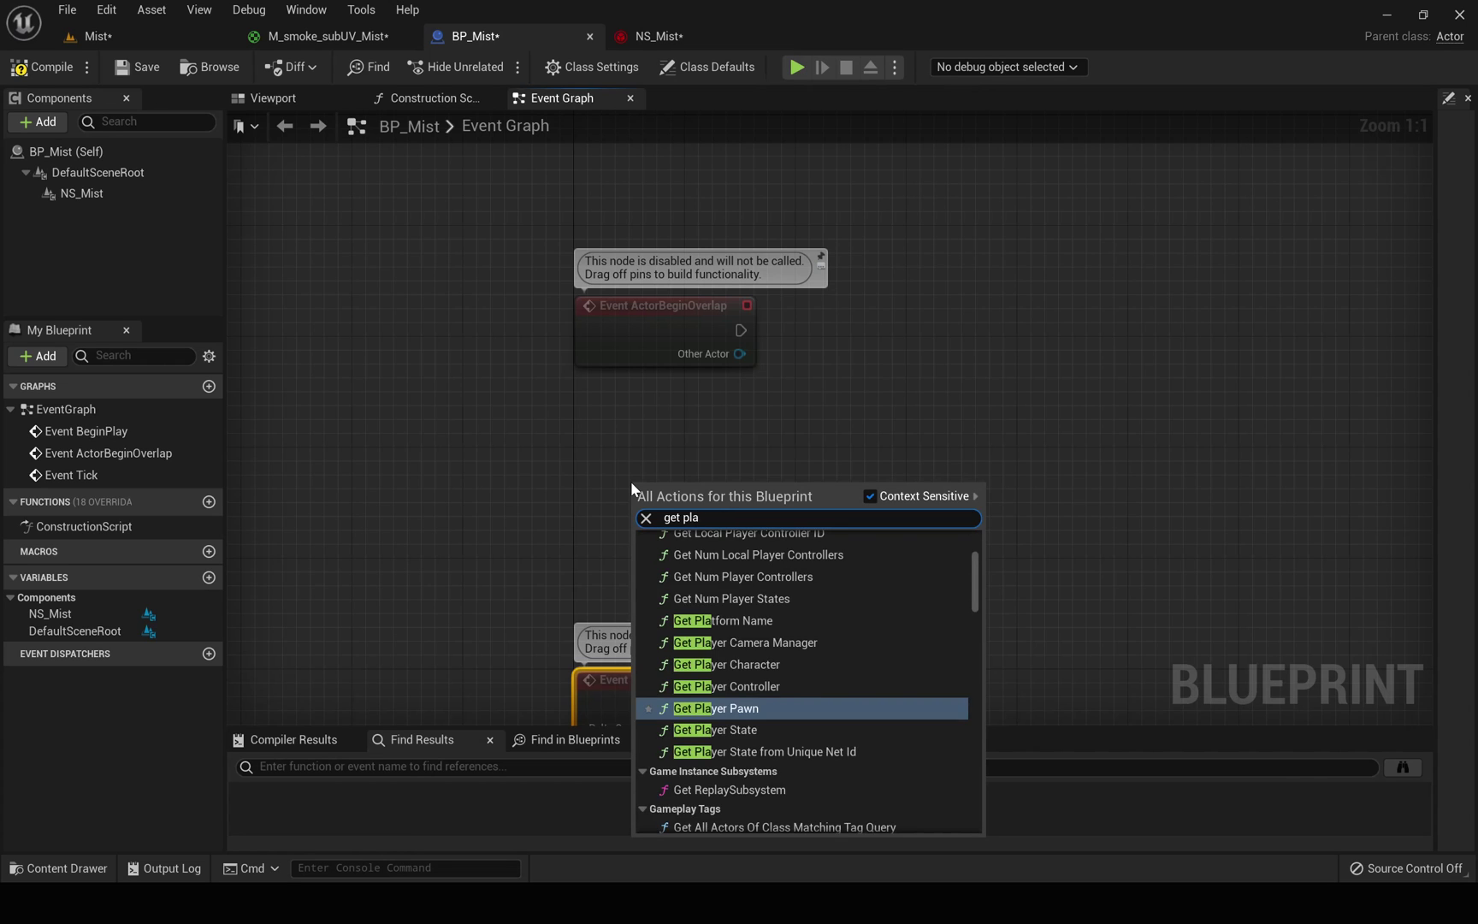
type("yer char")
key("Return")
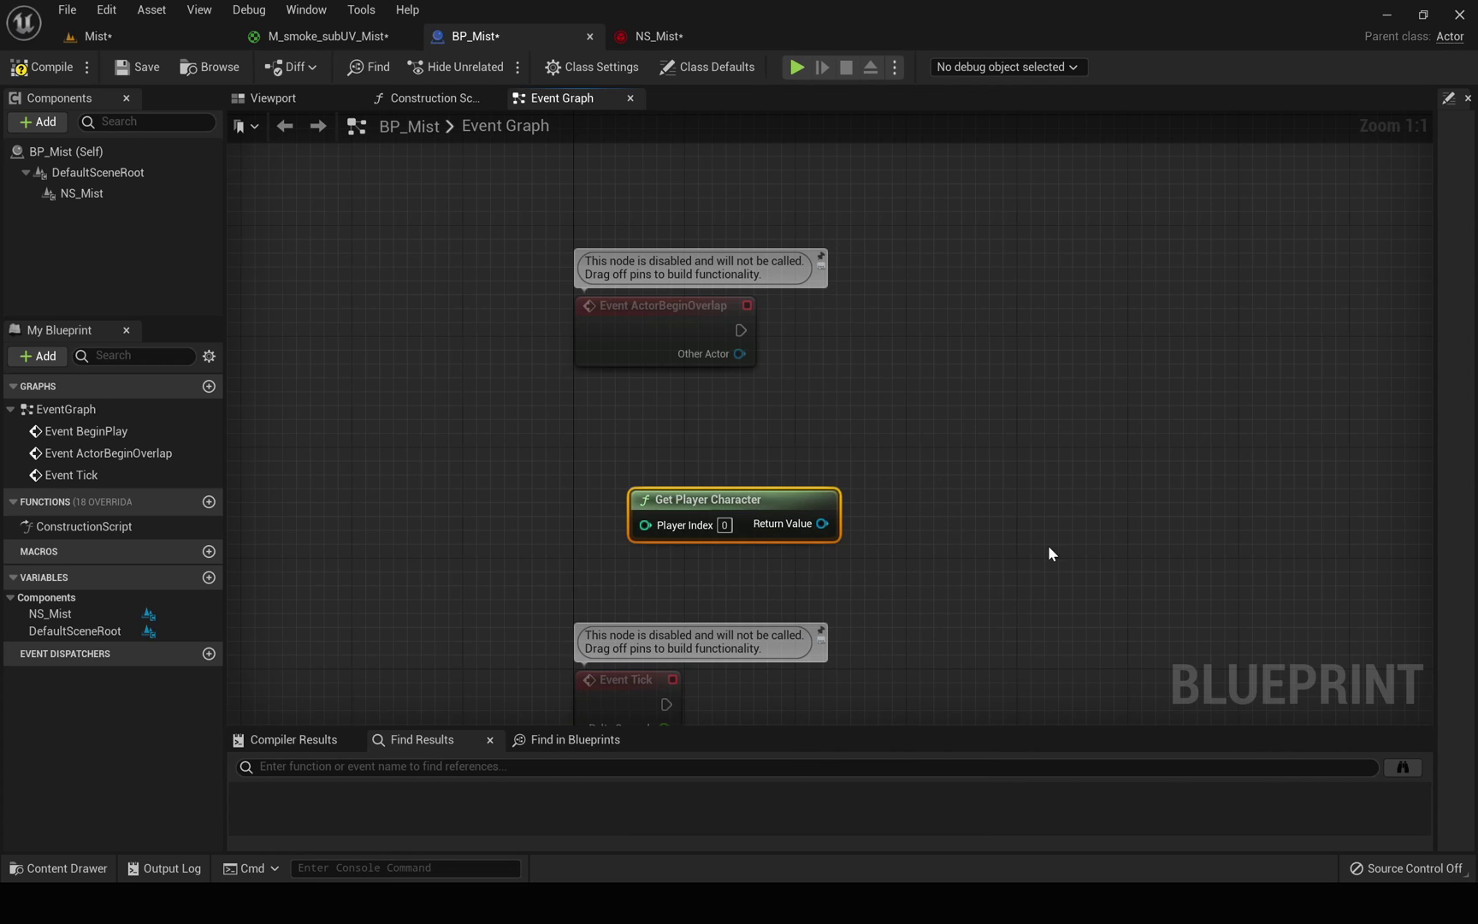
Add a Get Actor Location node with its Target connected to the Get Player Character return value
left_click_drag(822, 523, 880, 521)
type("get act")
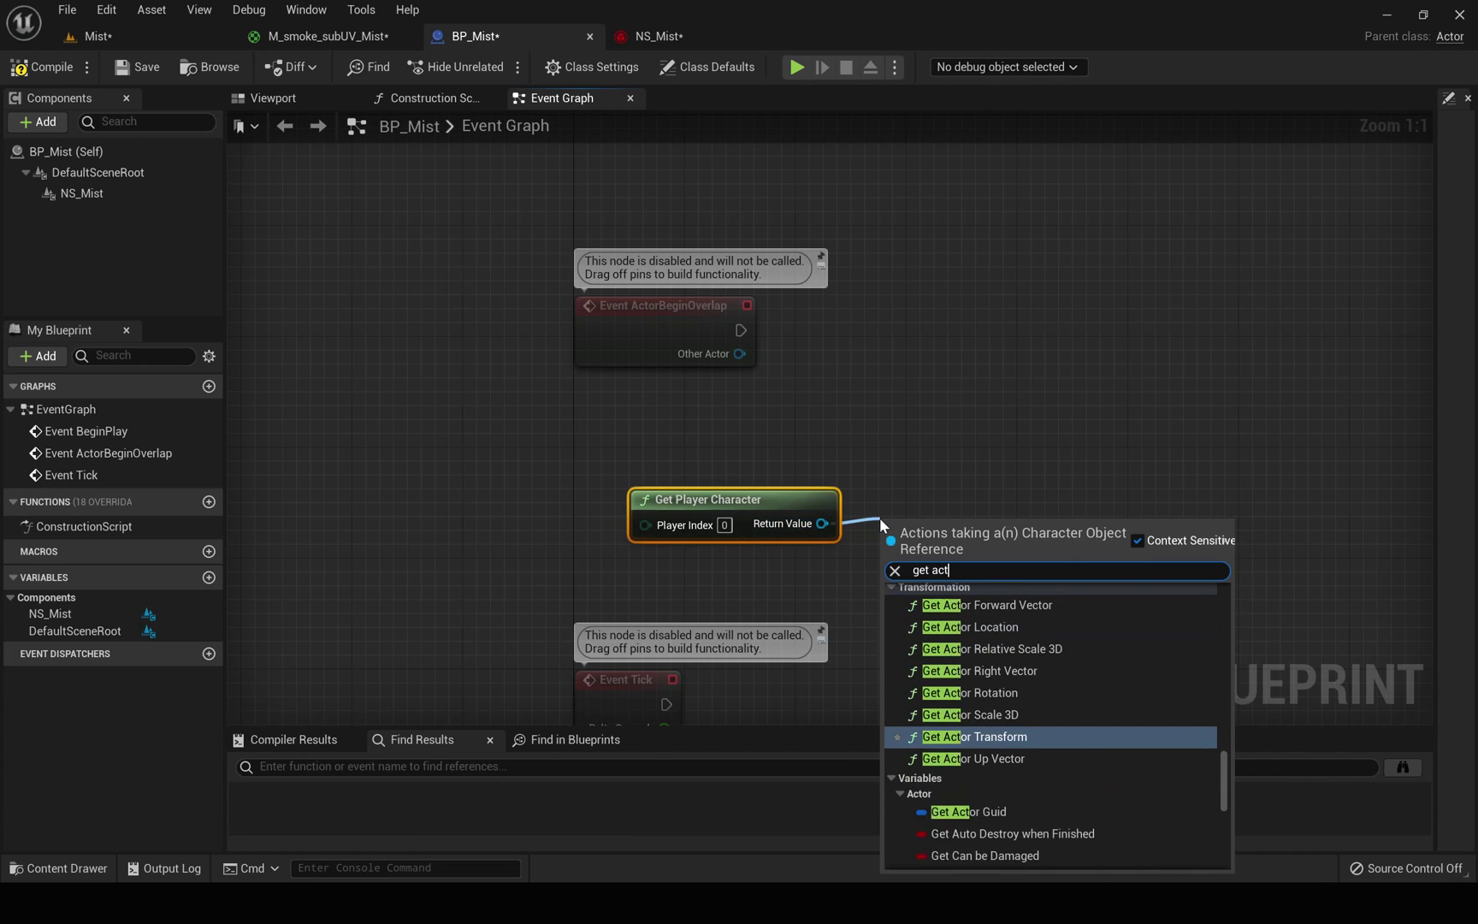
type("or loca")
key("Return")
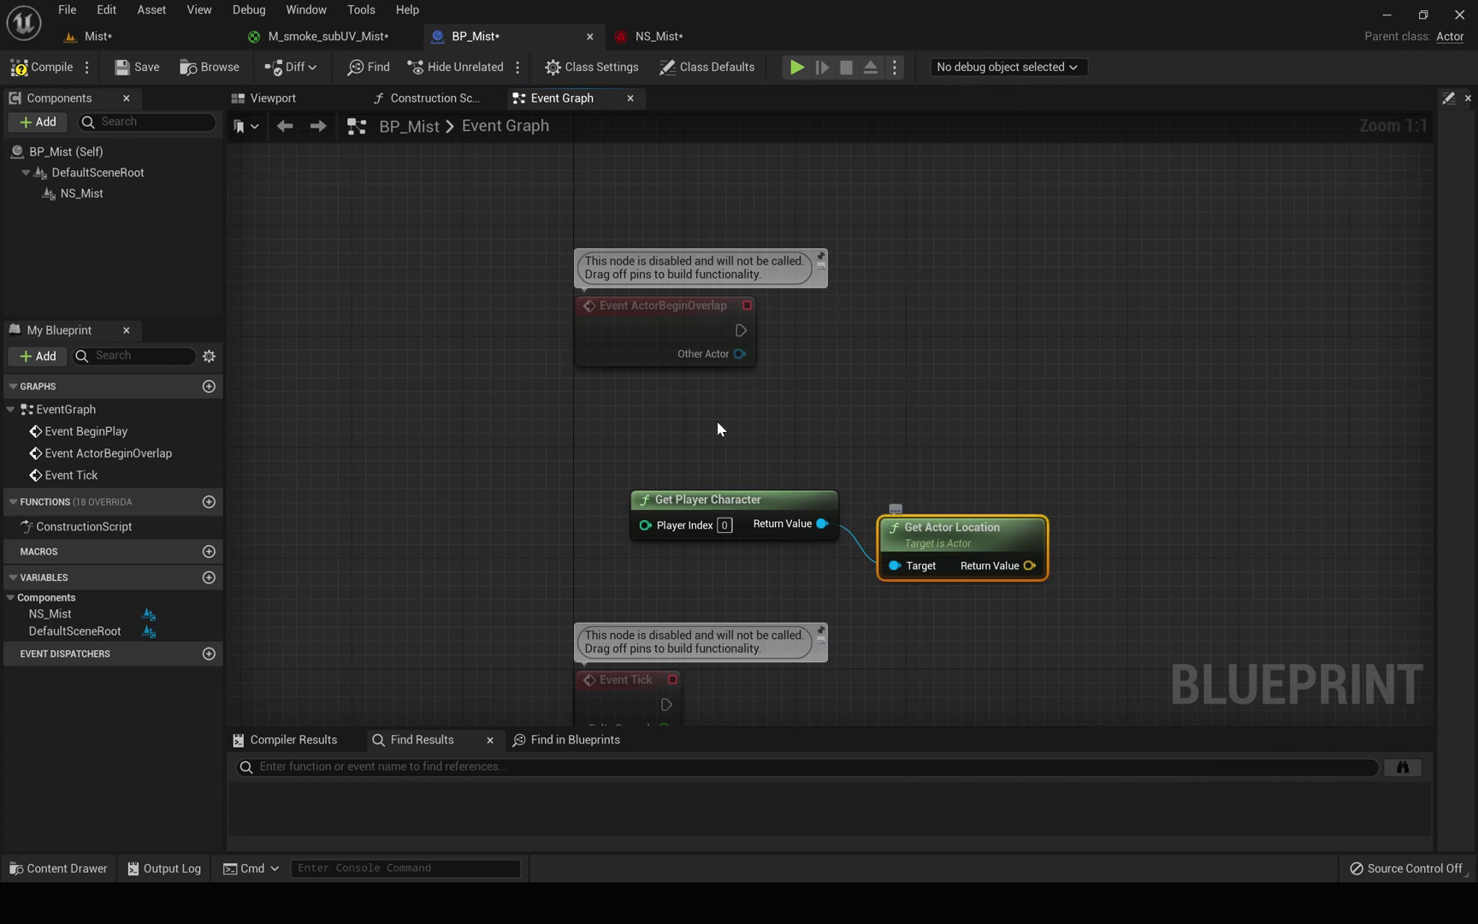
Add a Set Actor Location node triggered by Event ActorBeginOverlap and feed its New Location from the Get Actor Location return value
left_click_drag(924, 530, 828, 468)
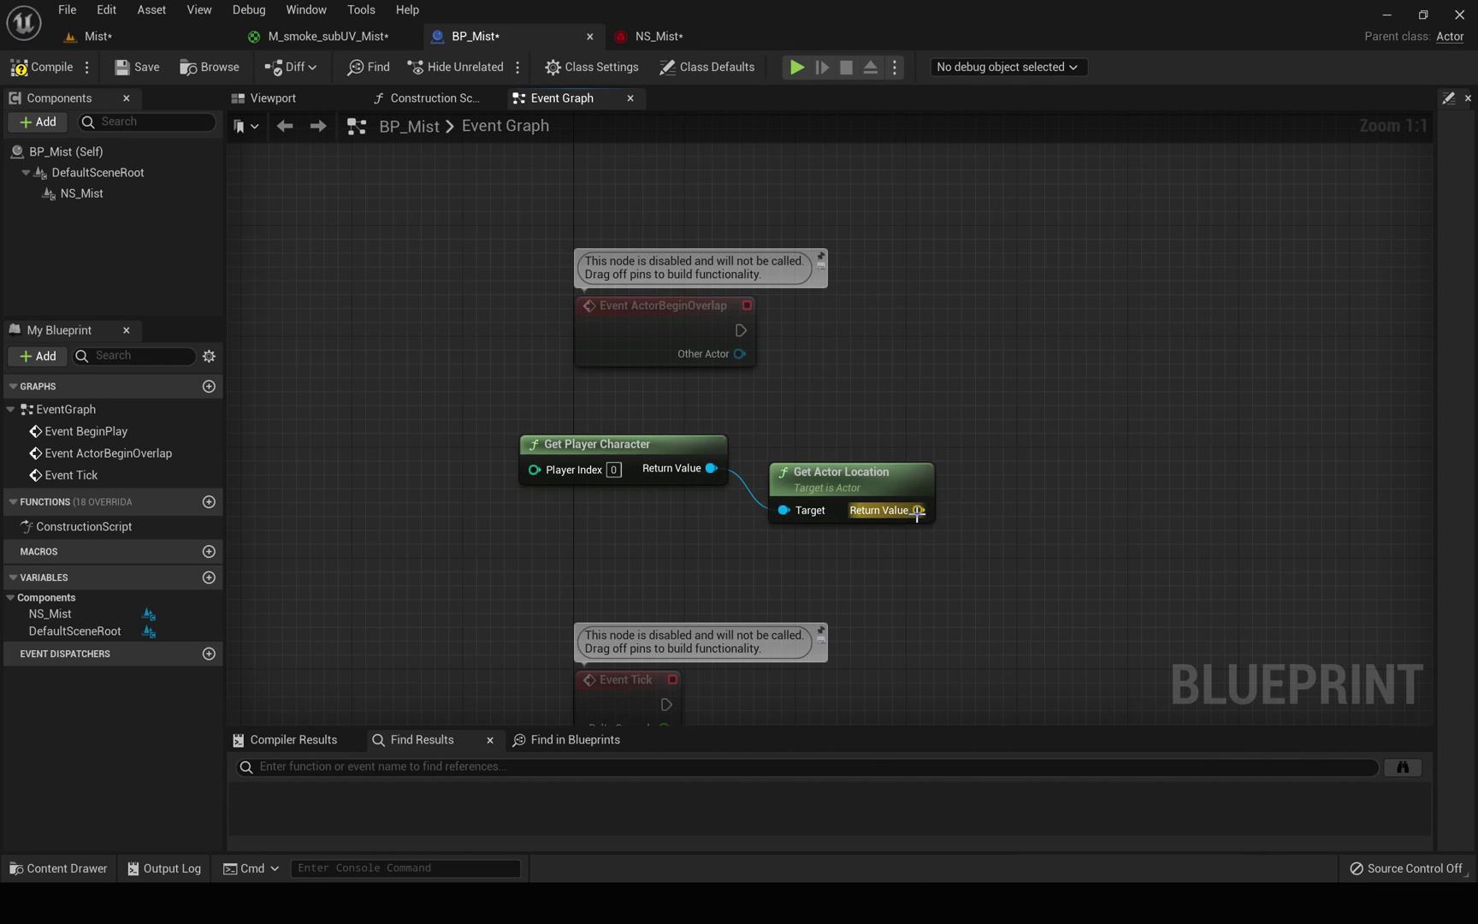
left_click_drag(875, 385, 1001, 433)
left_click_drag(741, 330, 1013, 350)
type("set act")
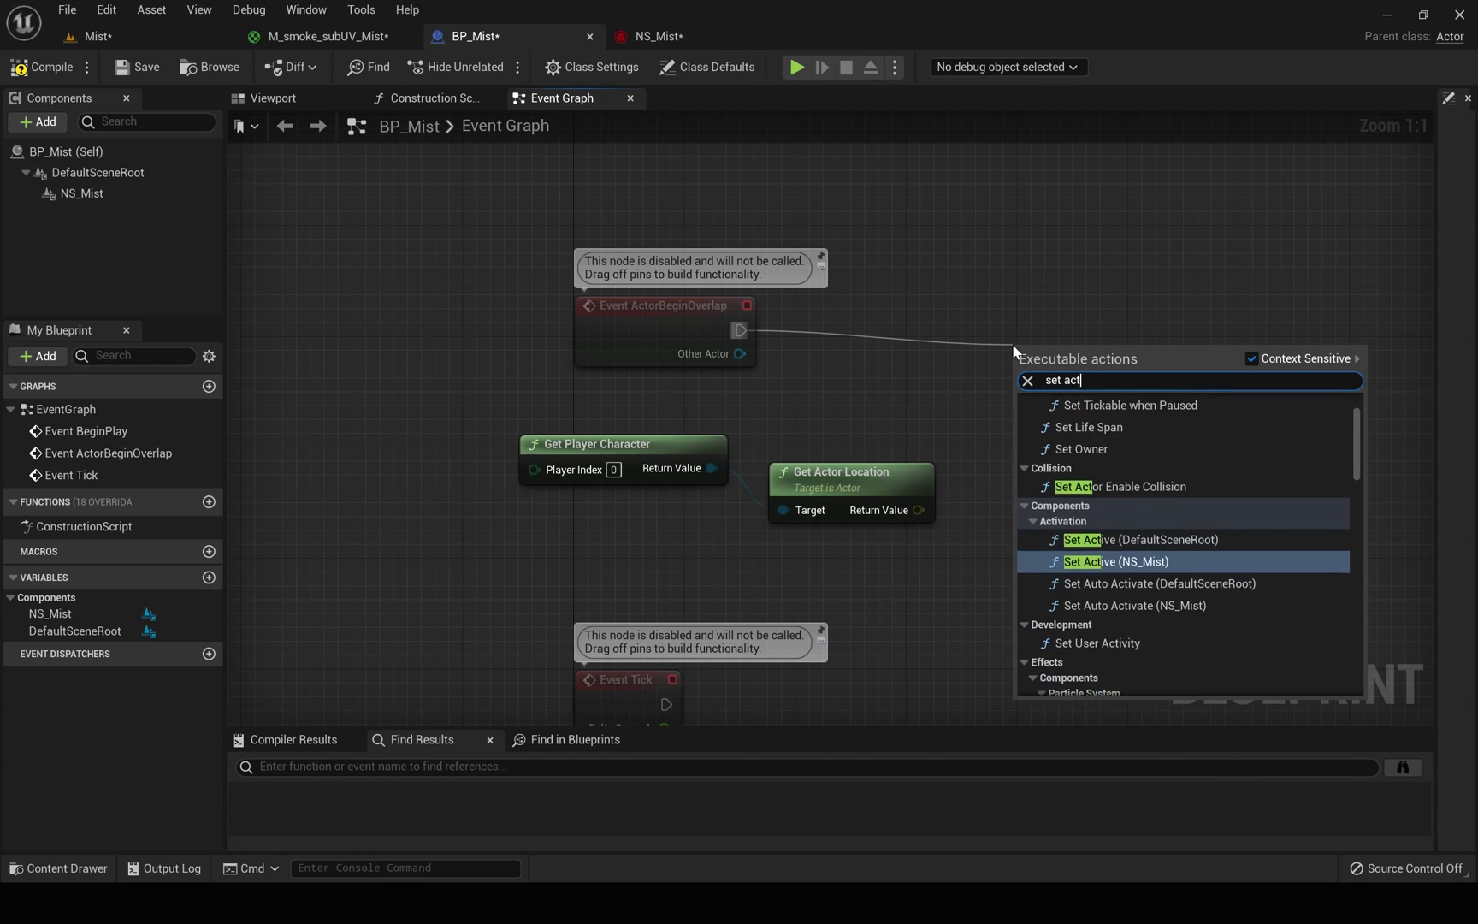
type("or loca")
key("Down")
key("Down")
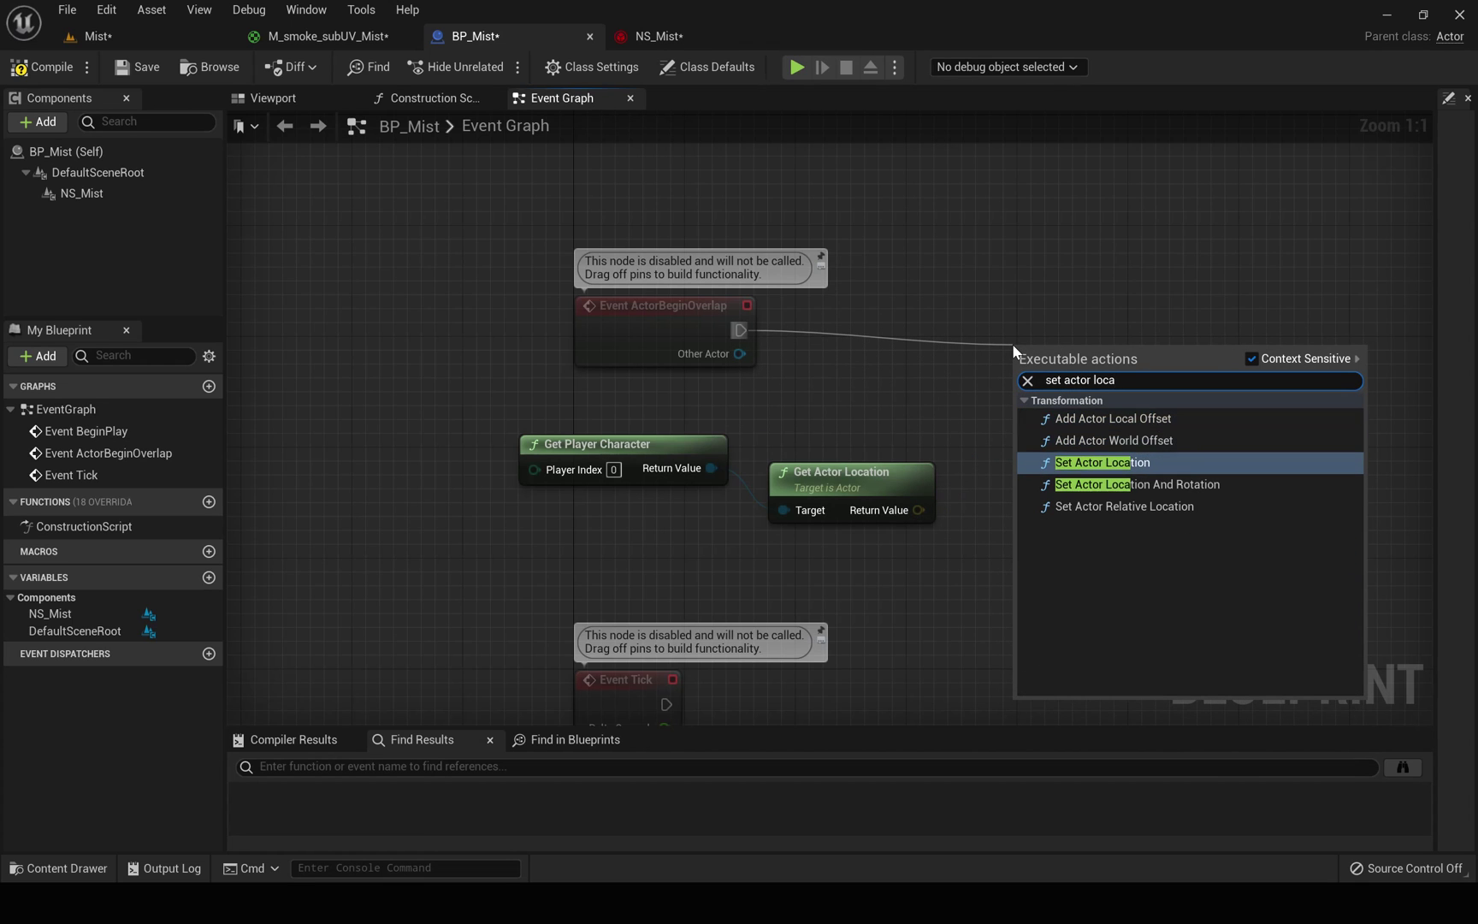
key("Return")
left_click_drag(919, 515, 1034, 459)
left_click_drag(1116, 380, 1116, 312)
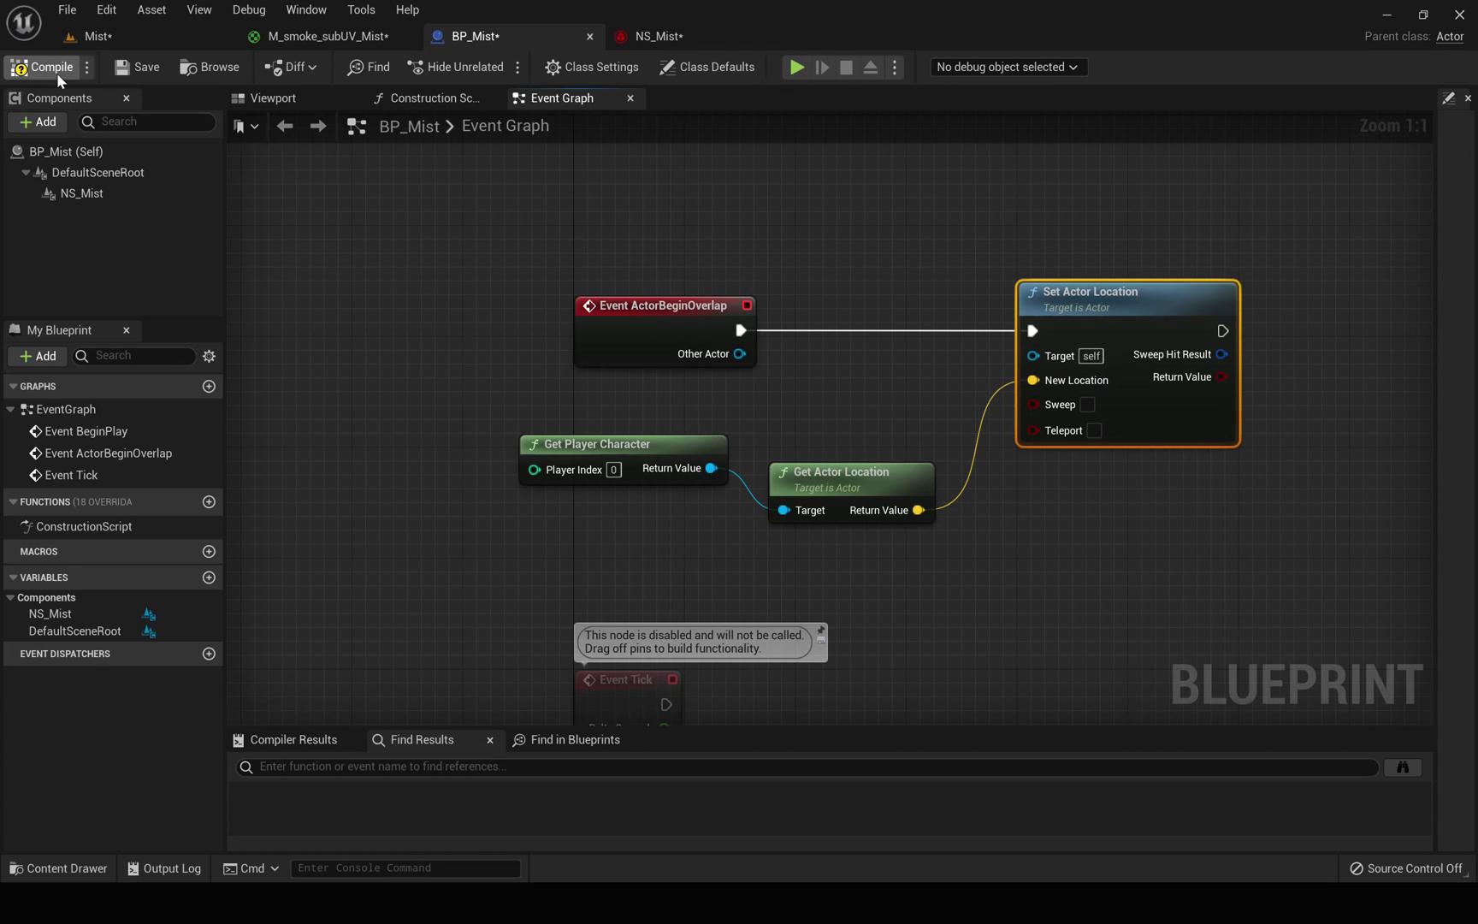
Place a BP_Mist actor from the FX/Mist folder on the floor of the Mist level at about X 710, Y -90, Z 0
left_click(103, 36)
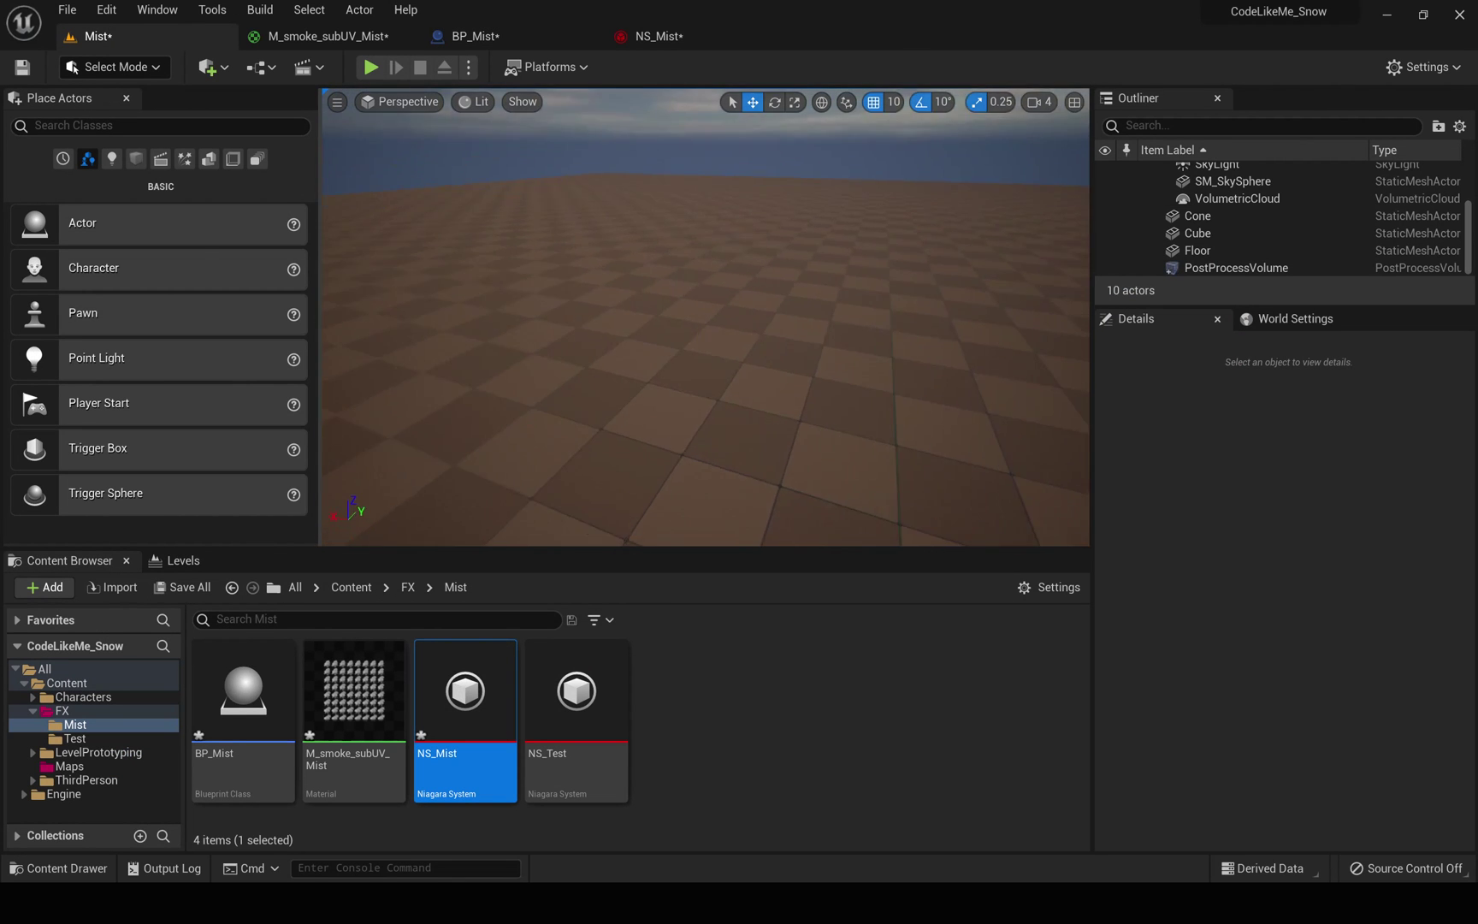
left_click(243, 689)
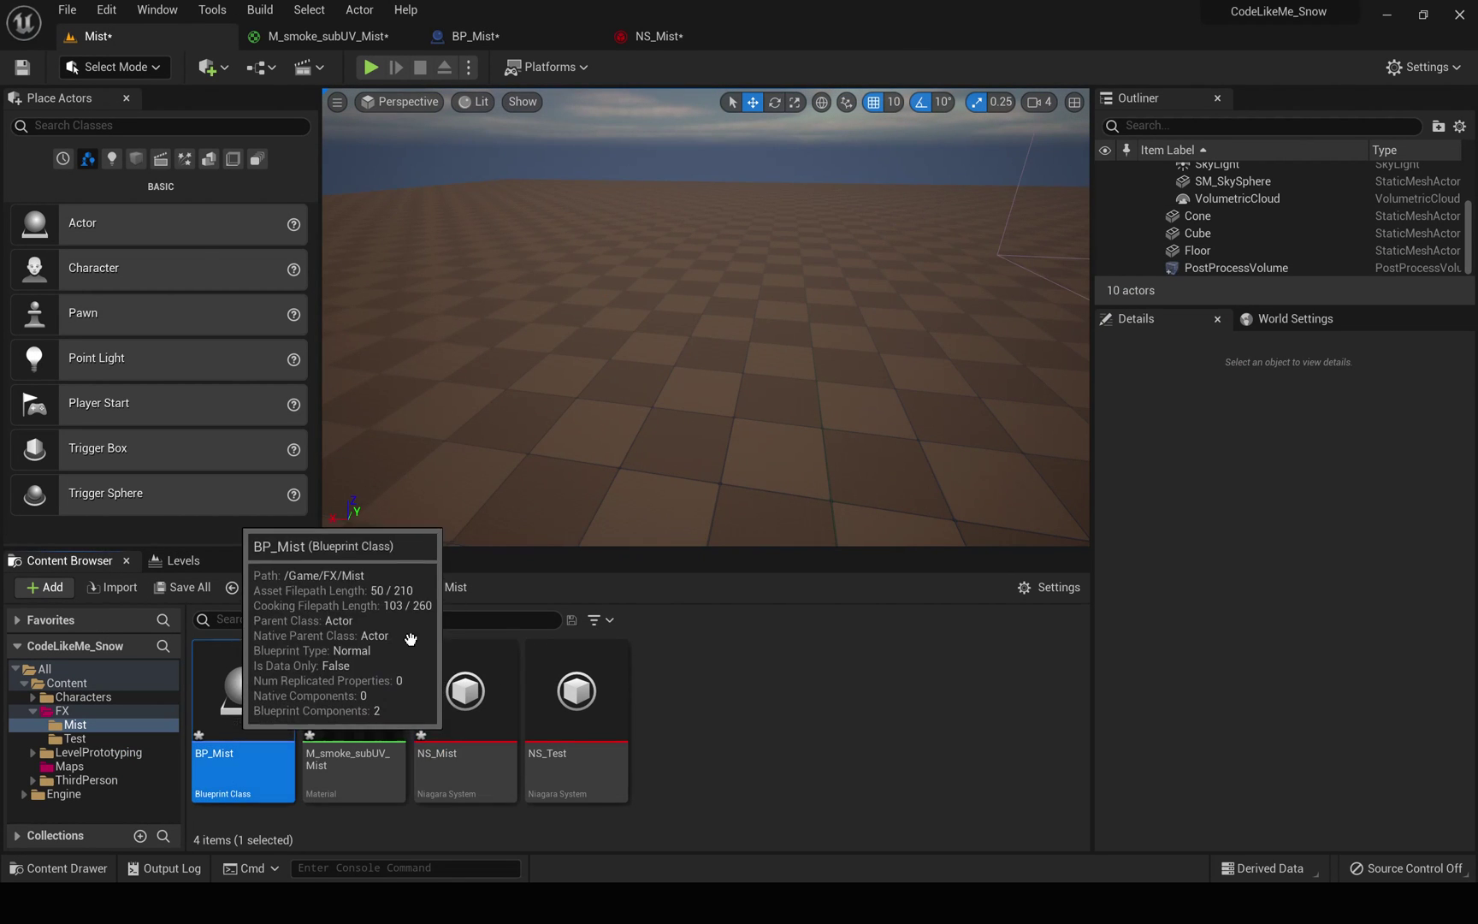
left_click_drag(243, 688, 712, 466)
key("s")
right_click_drag(805, 334, 855, 282)
Play-test the level in a fullscreen viewport, running the character forward and sideways through the mist
key("F11")
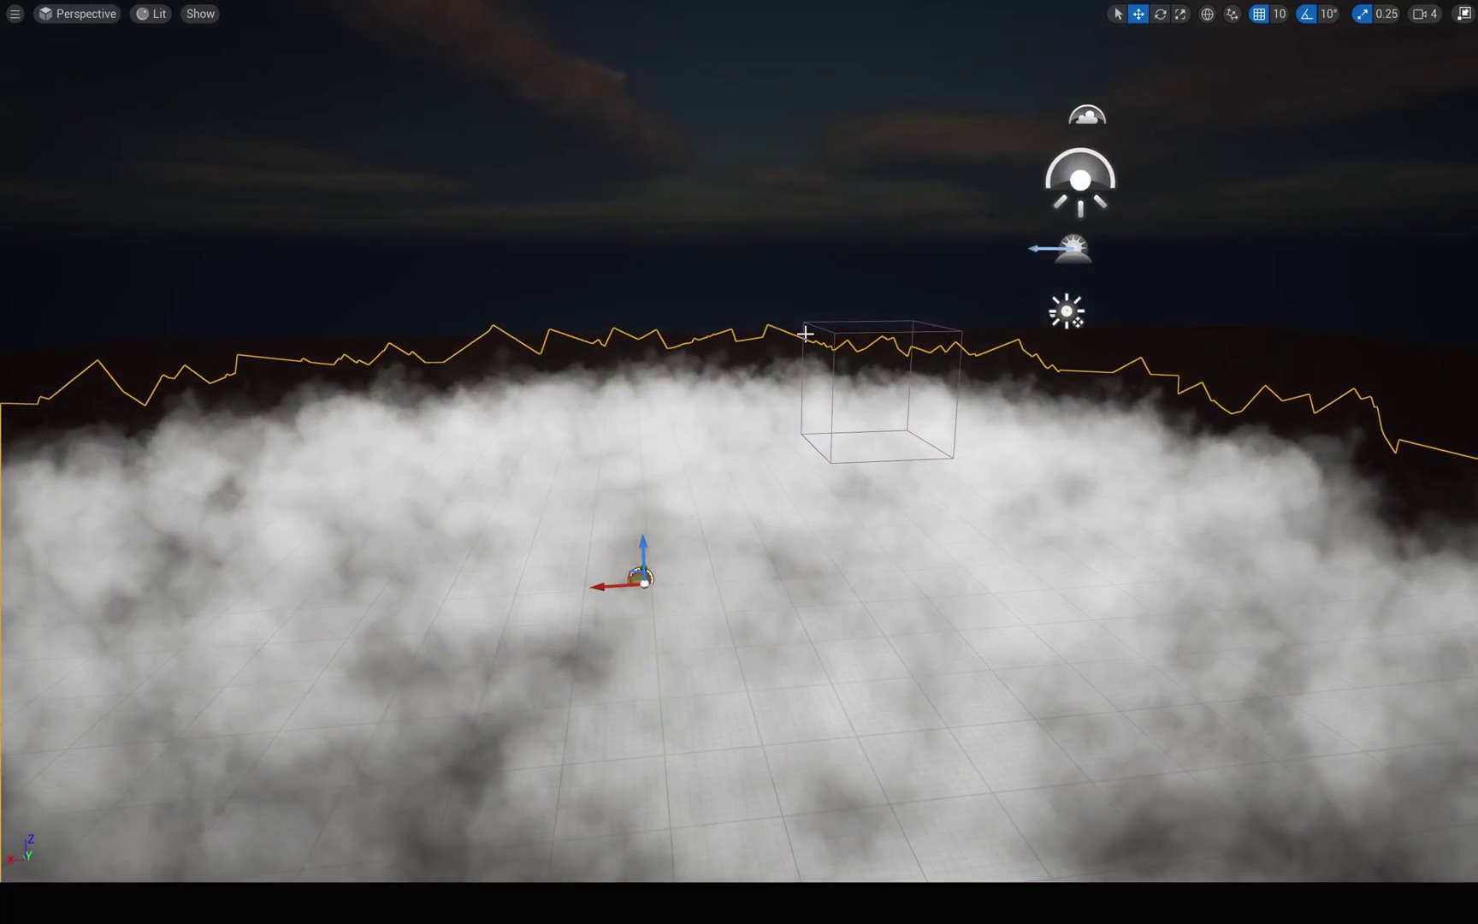
key("alt+p")
left_click(824, 338)
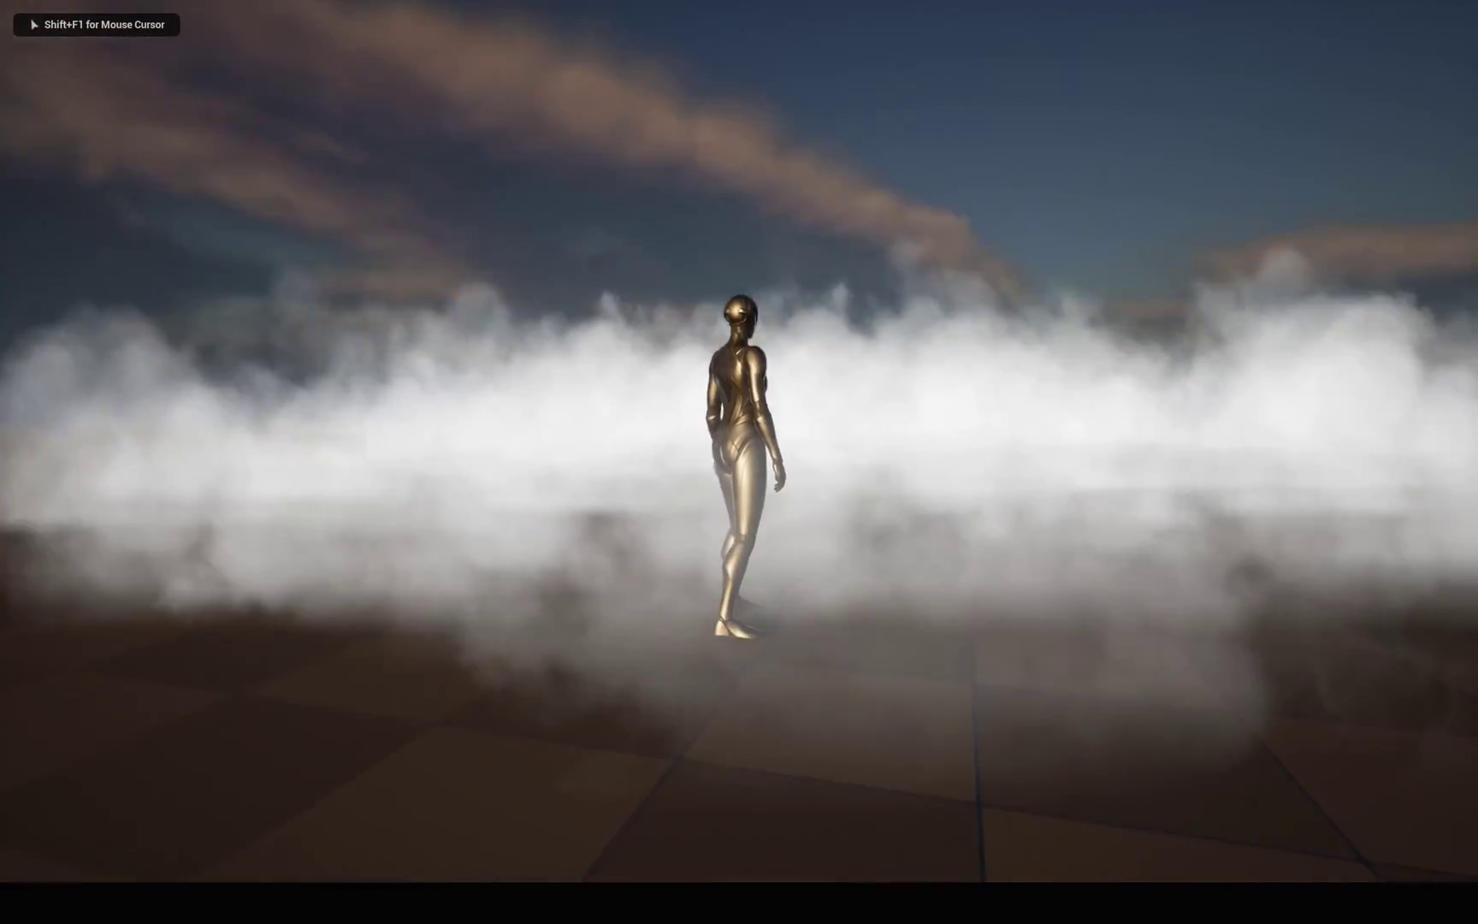
key("w")
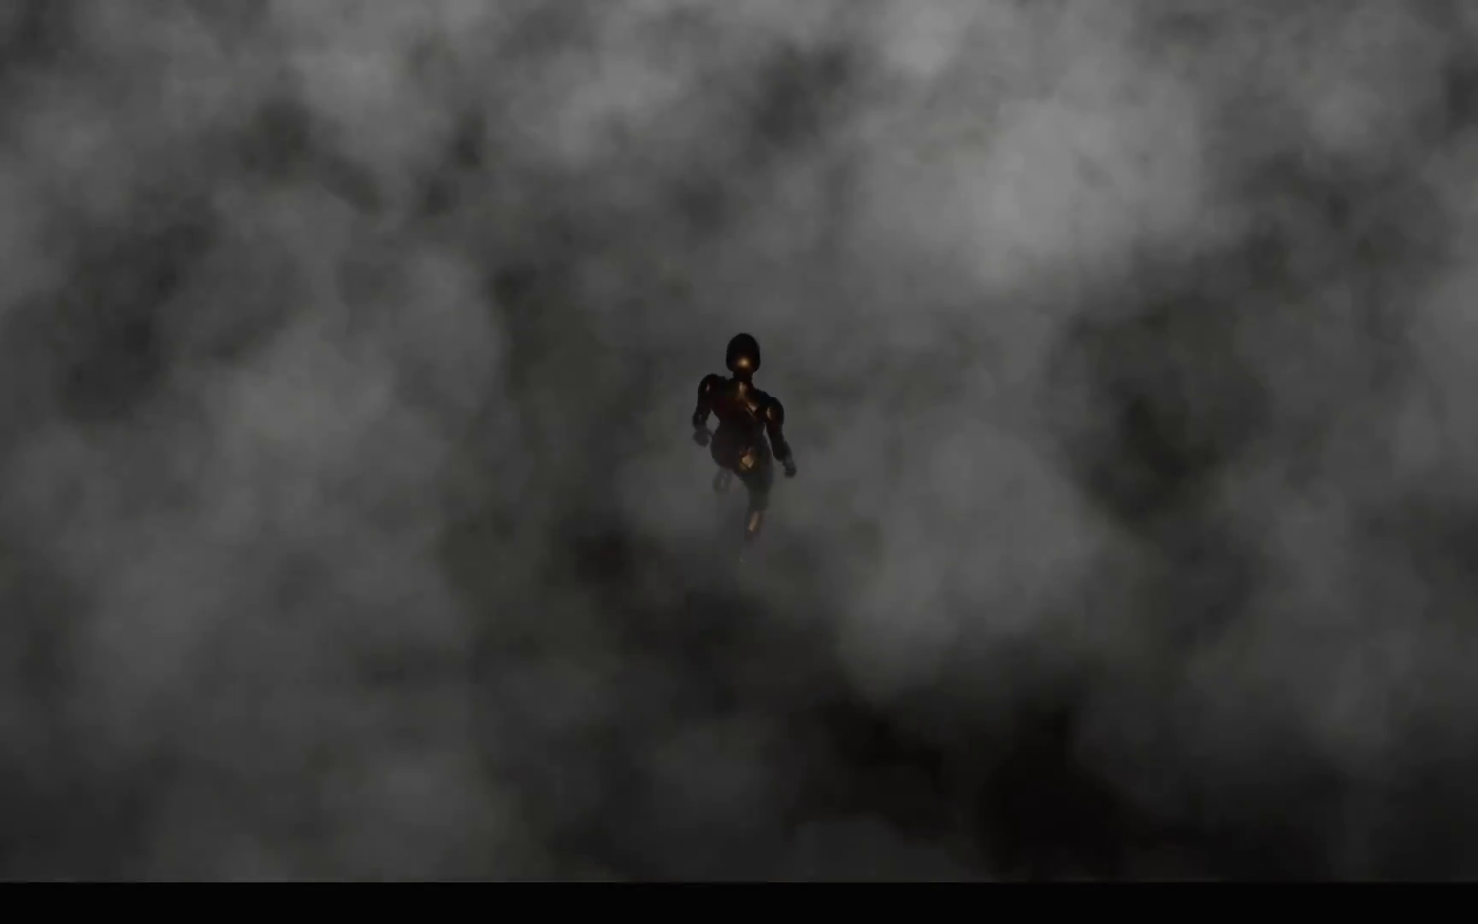
key("d")
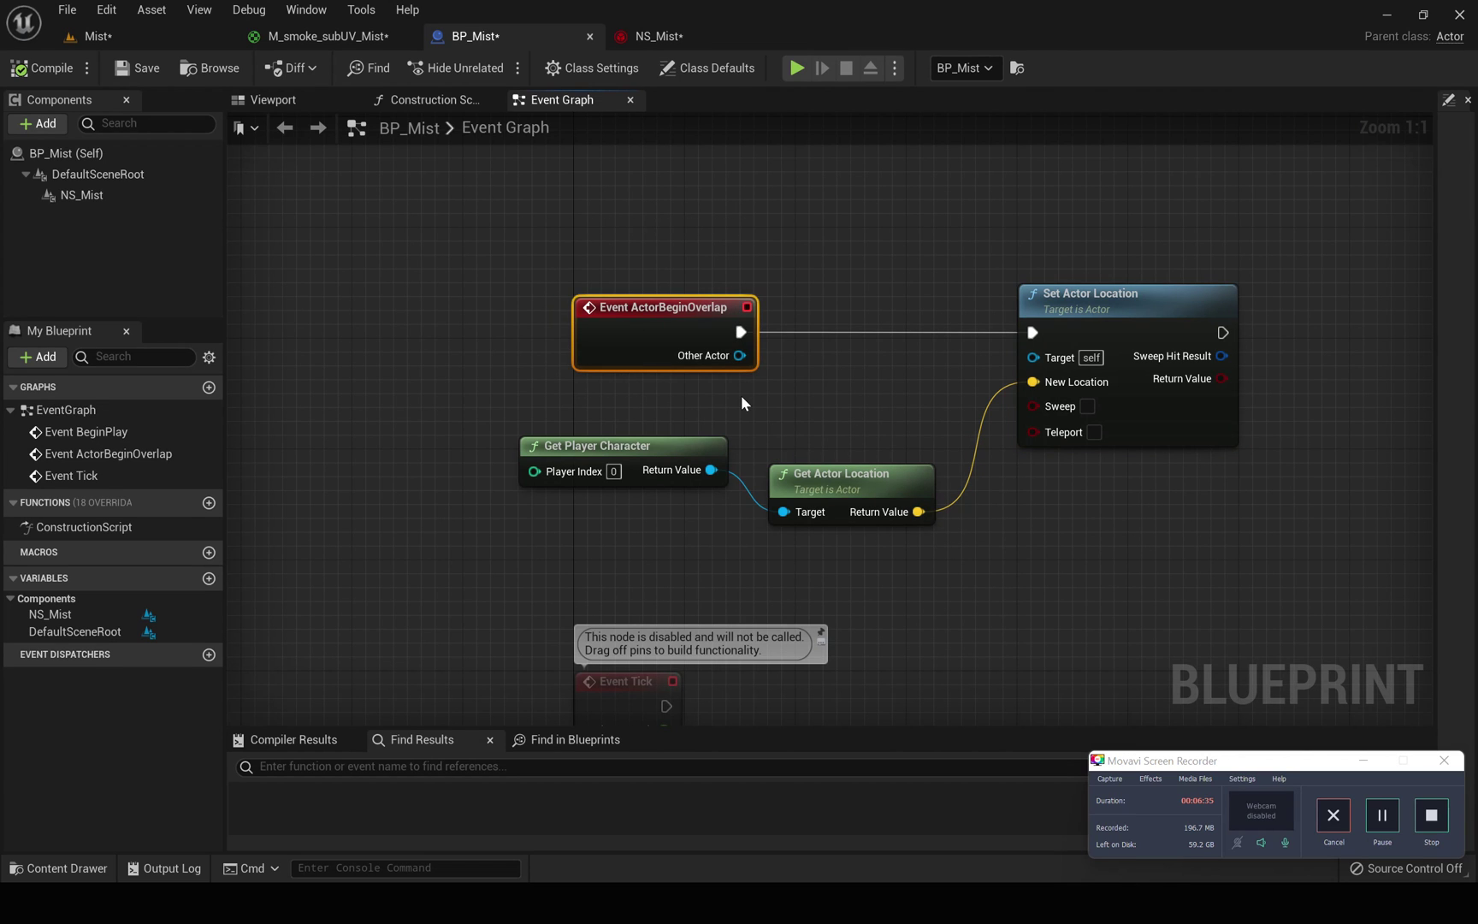
Replace Event ActorBeginOverlap with Event Tick as the trigger of Set Actor Location, and show BP_Mist's Actor Tick settings
key("Delete")
scroll(794, 399, "down", 6)
scroll(778, 531, "up", 4)
right_click_drag(767, 507, 721, 646)
left_click_drag(686, 557, 696, 264)
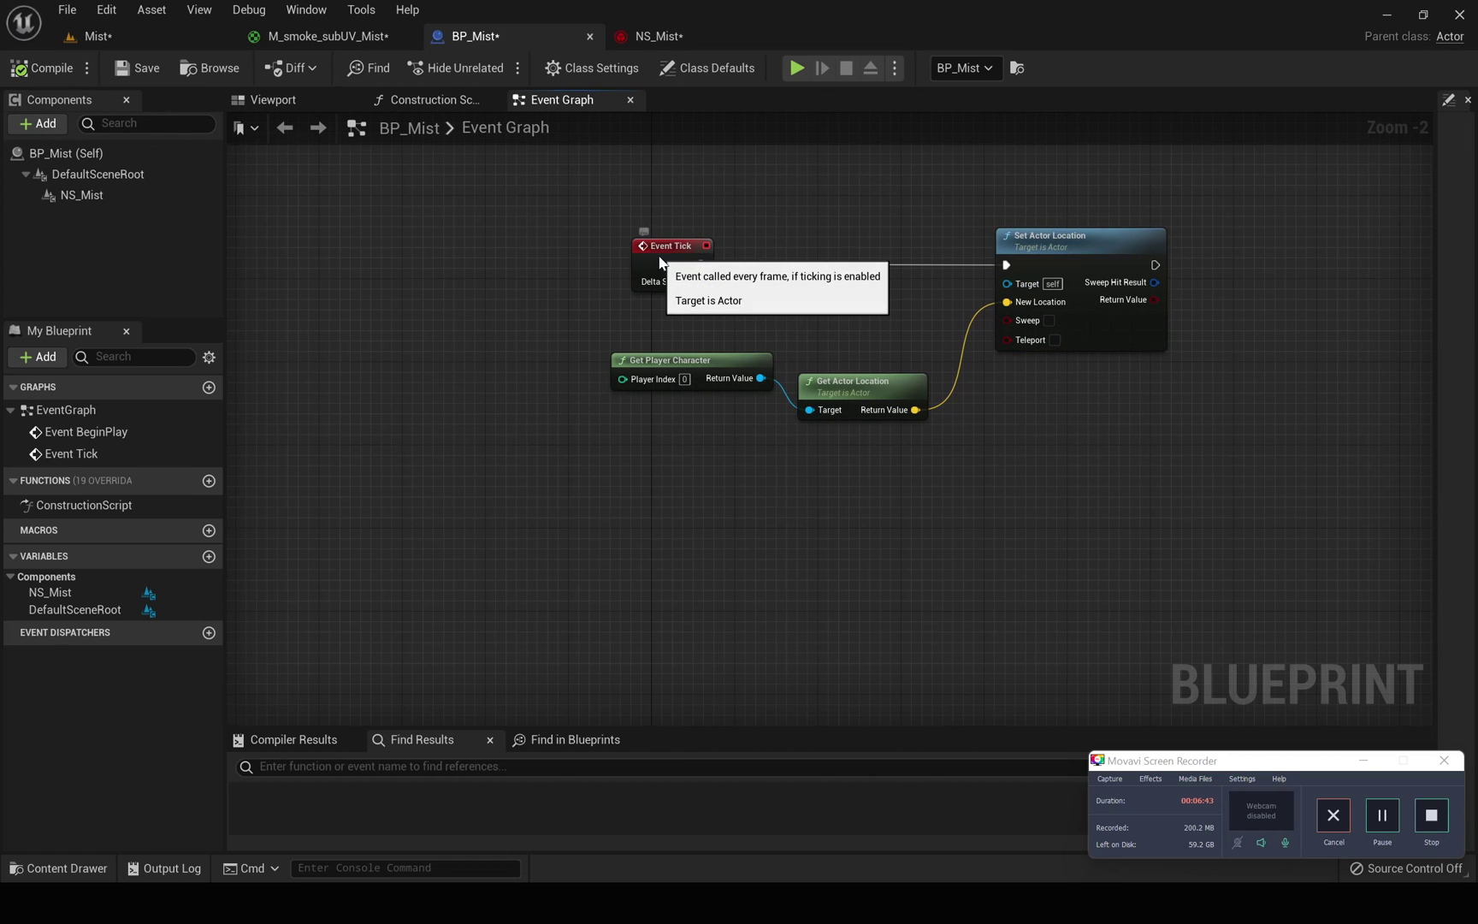
left_click(56, 153)
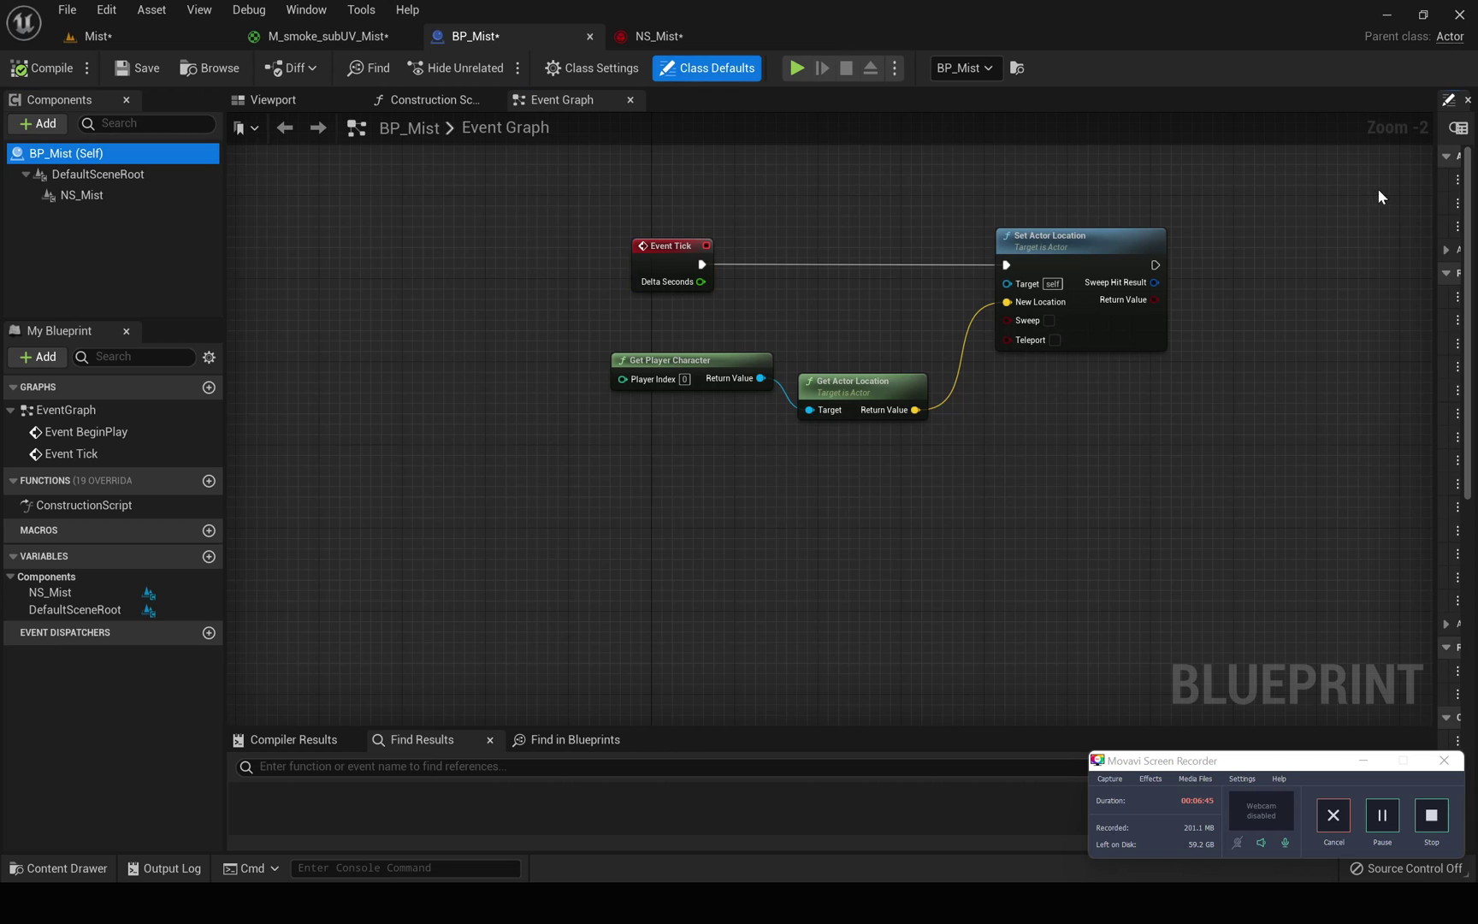
left_click_drag(1438, 177, 1230, 198)
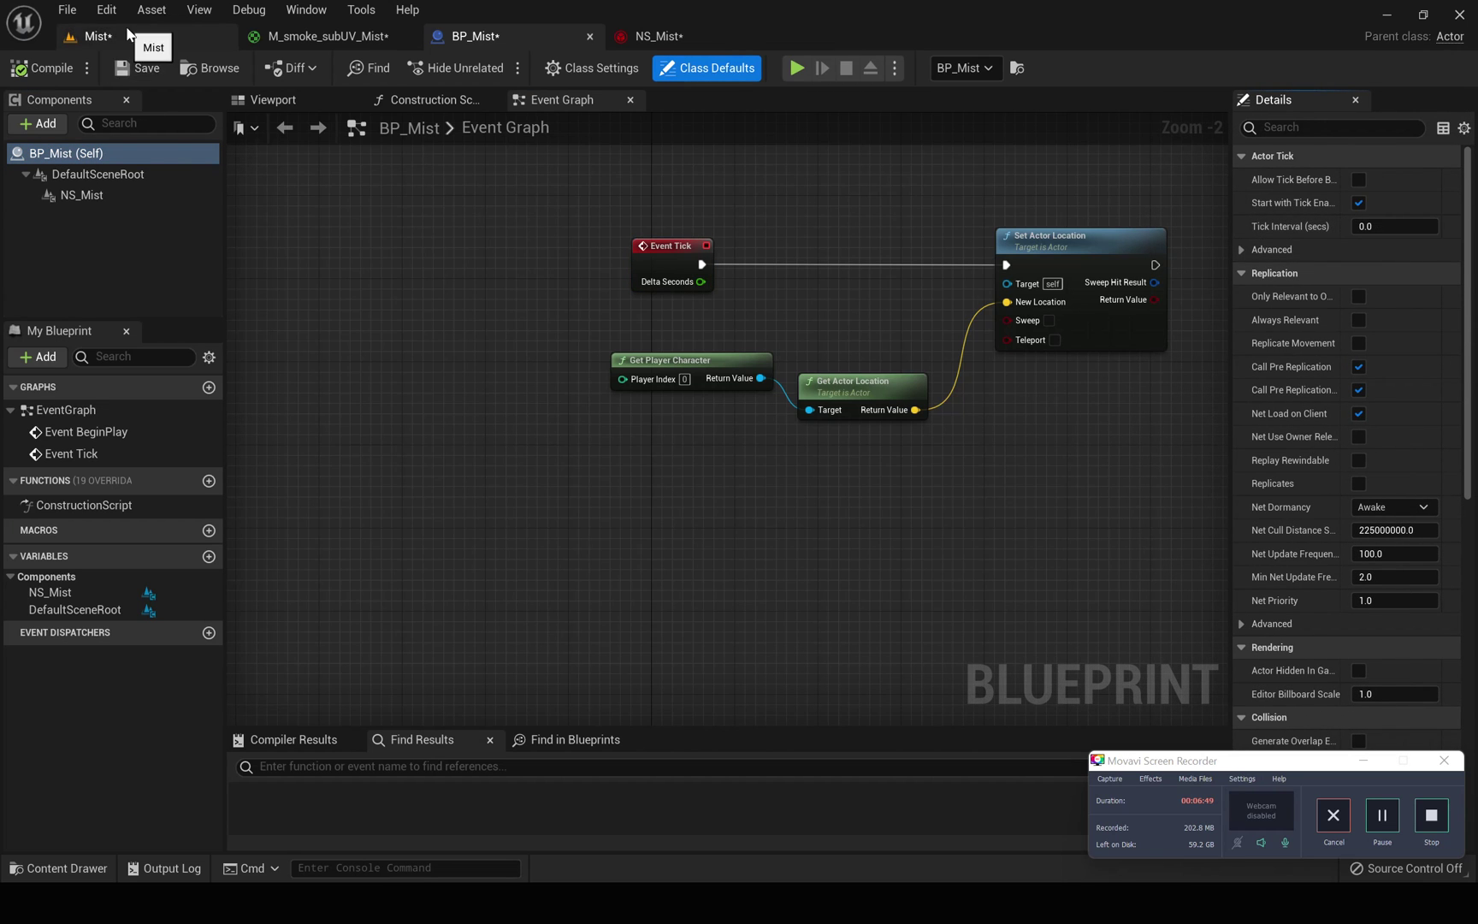
Play-test the Mist level fullscreen to check that the mist follows the character, restore the normal editor layout, and end the session
left_click(126, 33)
key("F11")
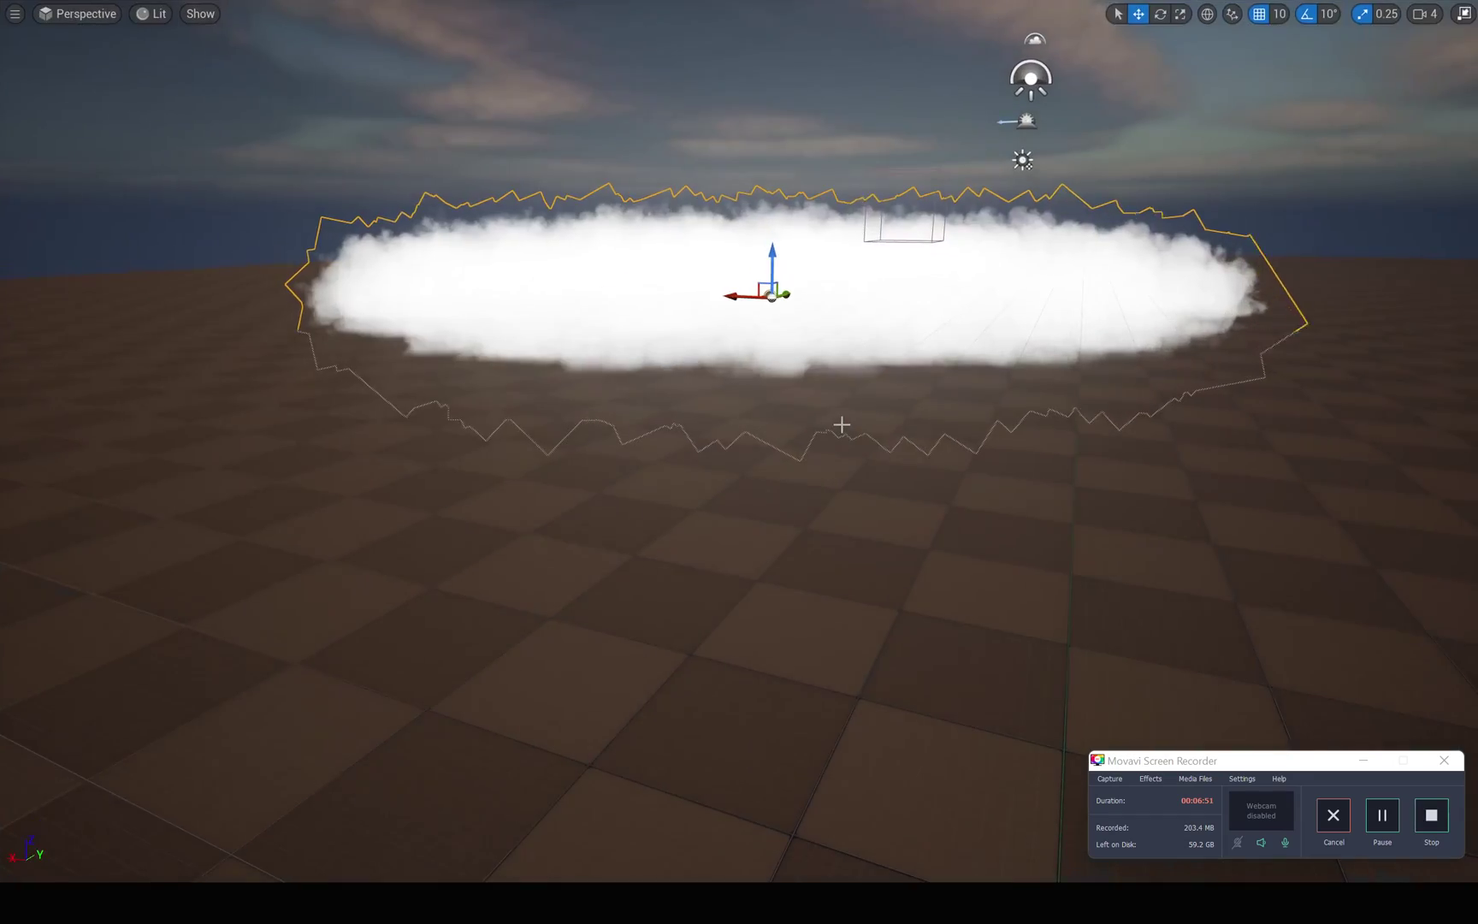
key("alt+p")
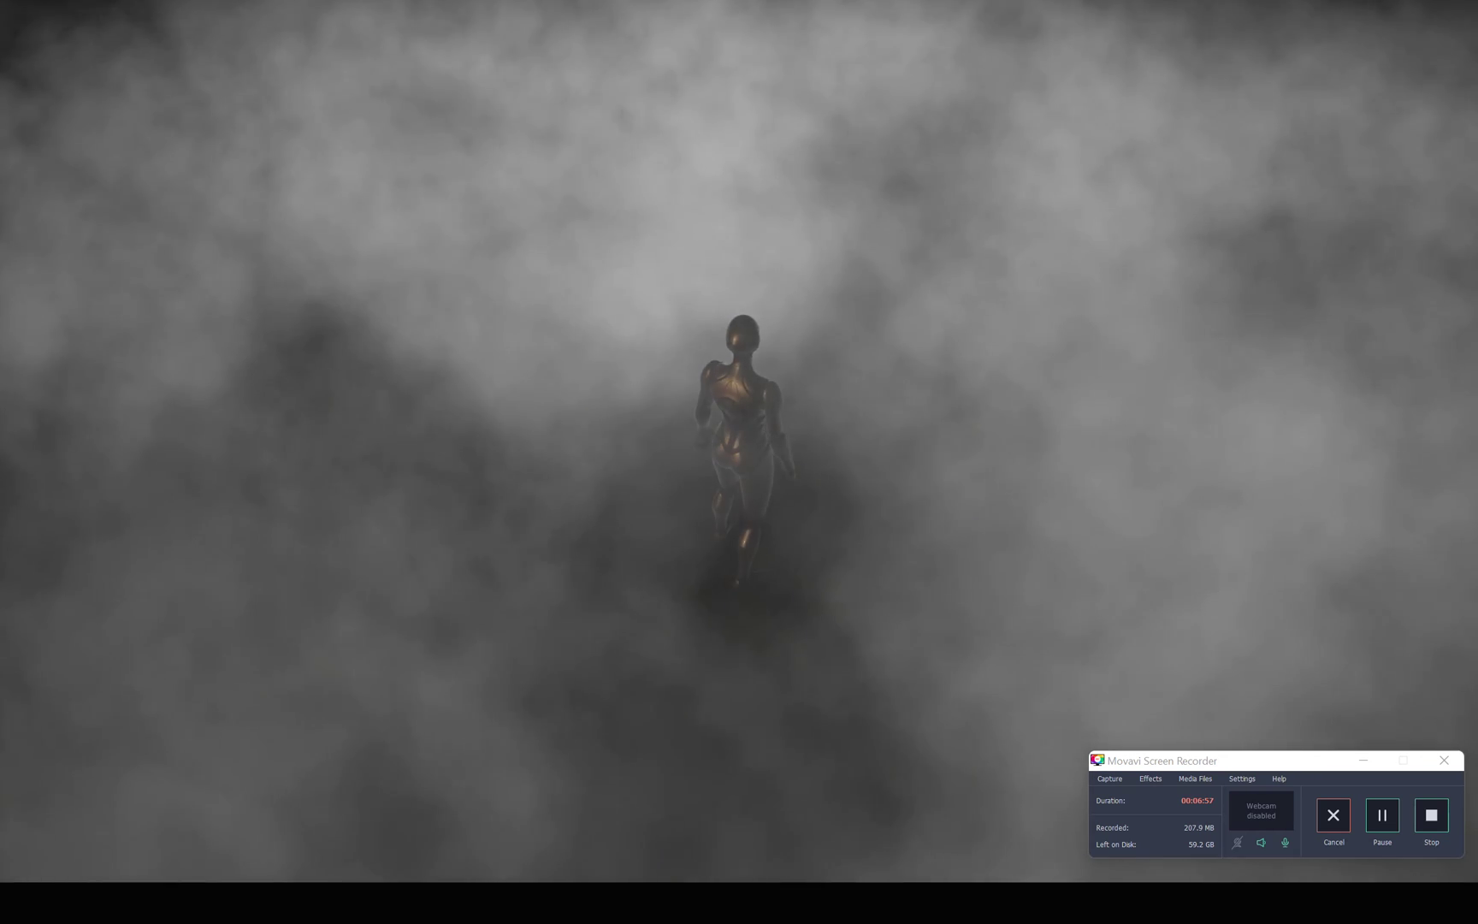
key("shift+F1")
key("F11")
key("F11")
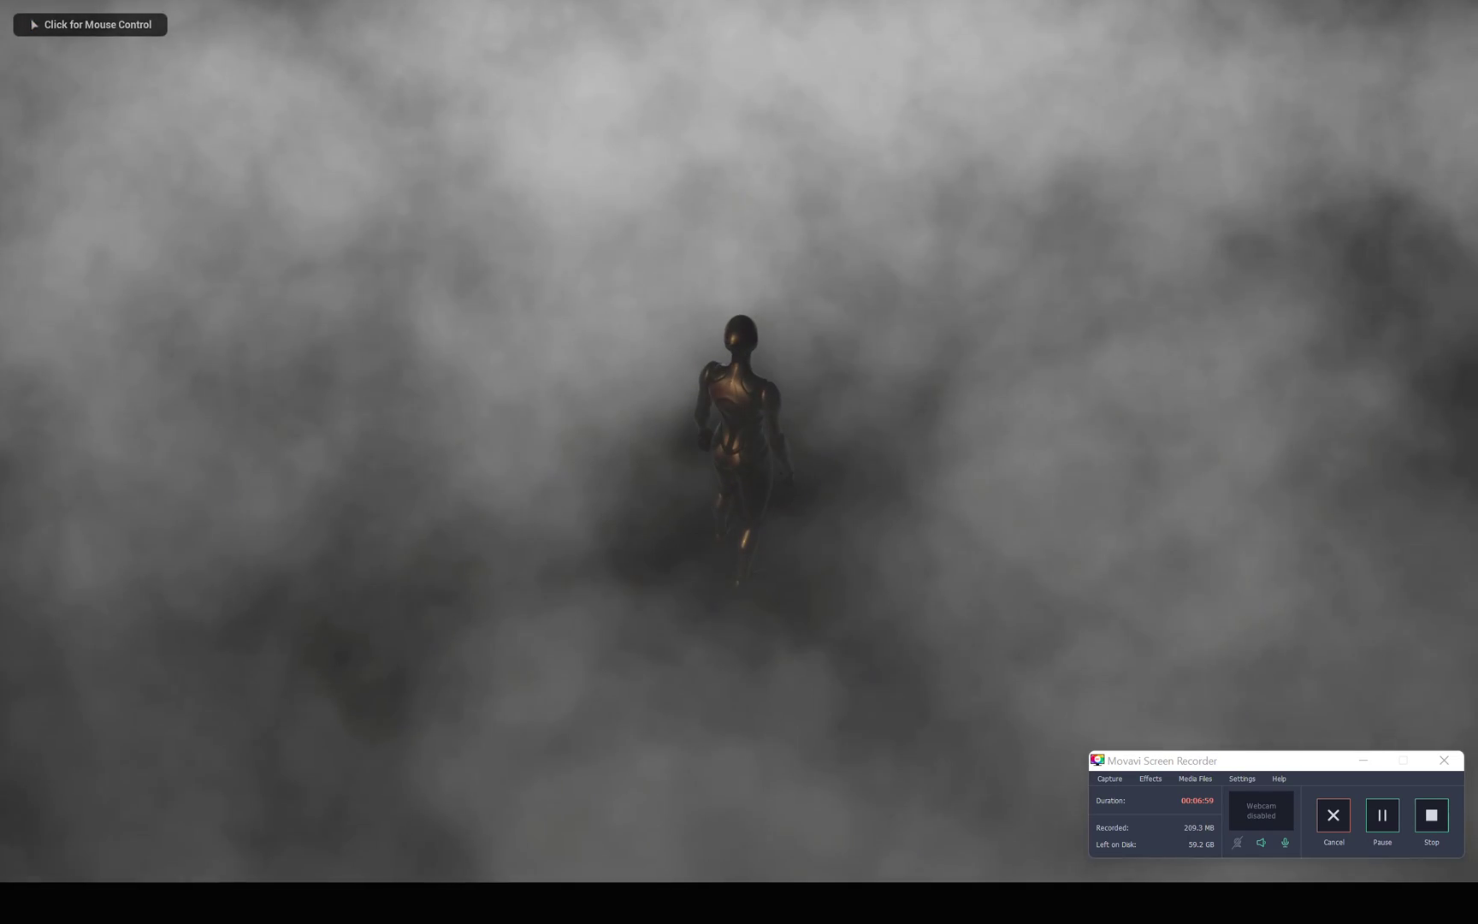
left_click(1142, 580)
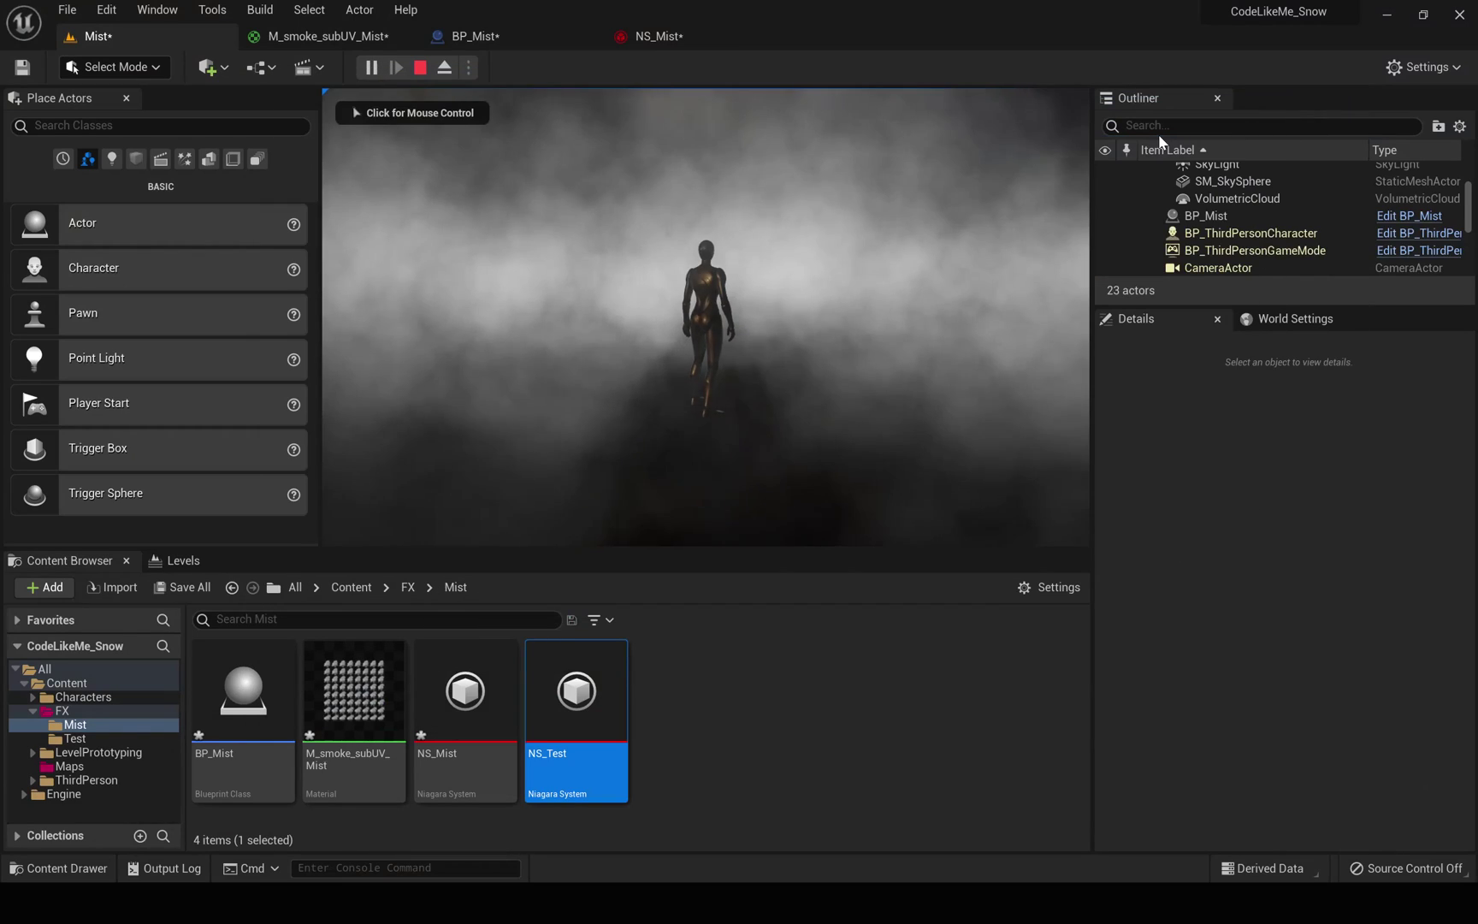
key("Escape")
Set the Attraction Strength of NS_Mist's Point Attraction Force to -90 and play-test the level
left_click(654, 36)
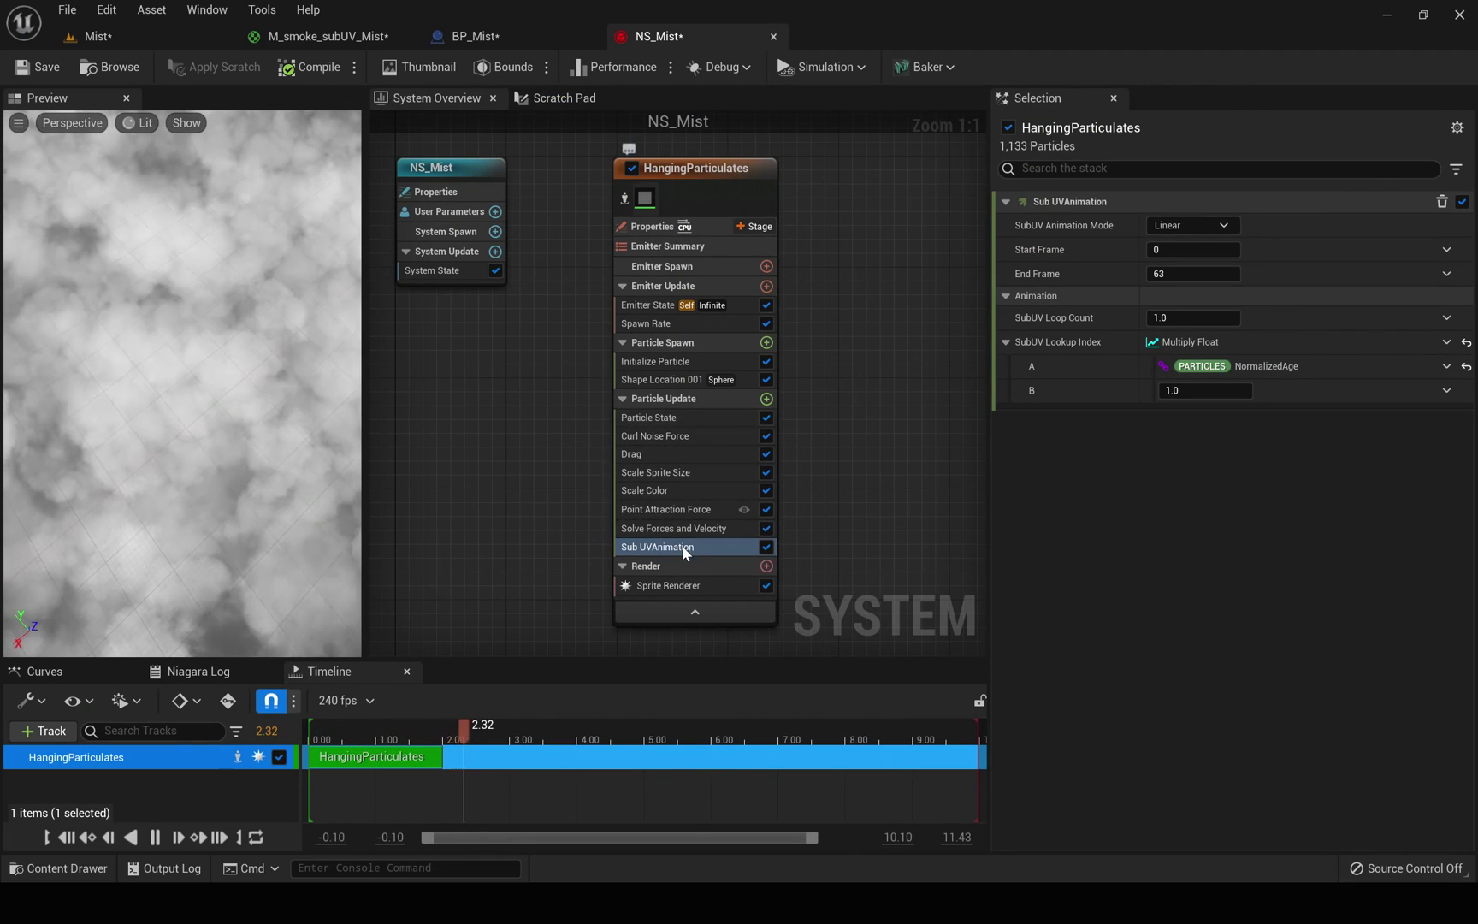
left_click(1206, 226)
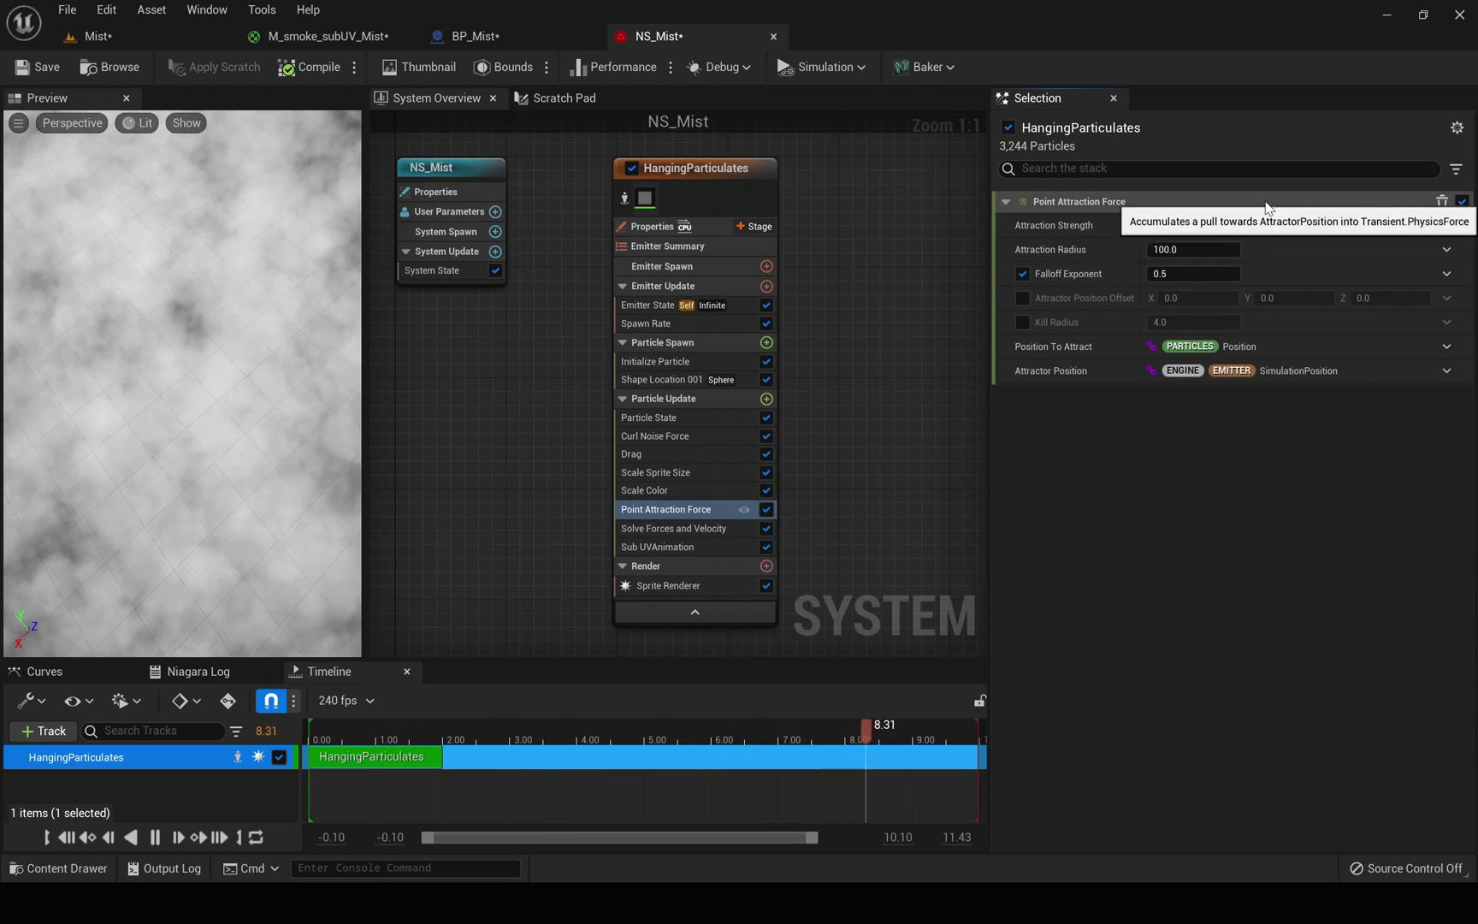
left_click(1159, 225)
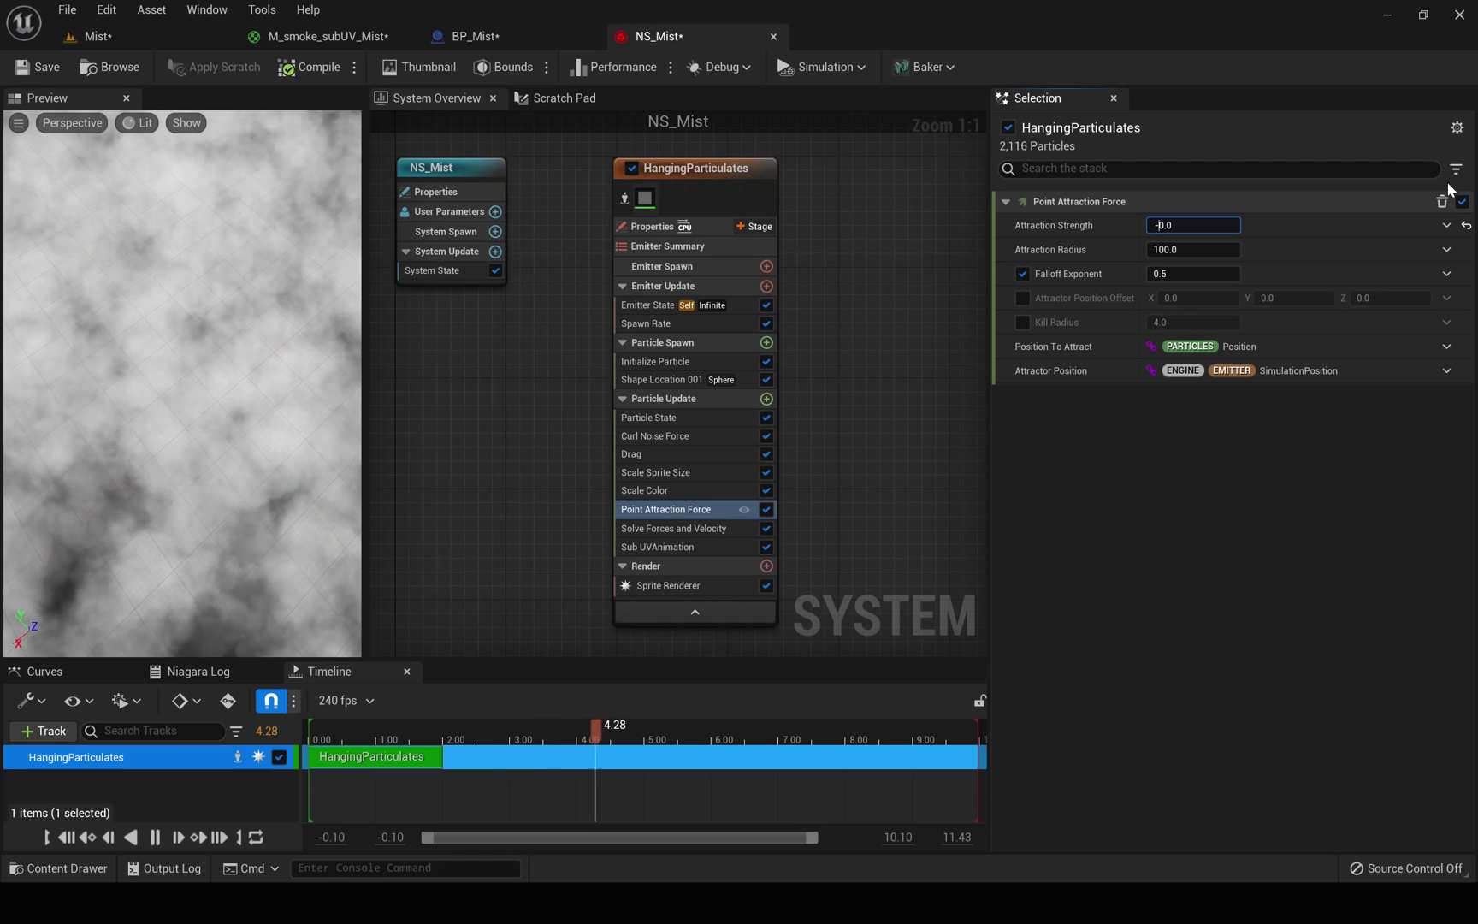
left_click(149, 28)
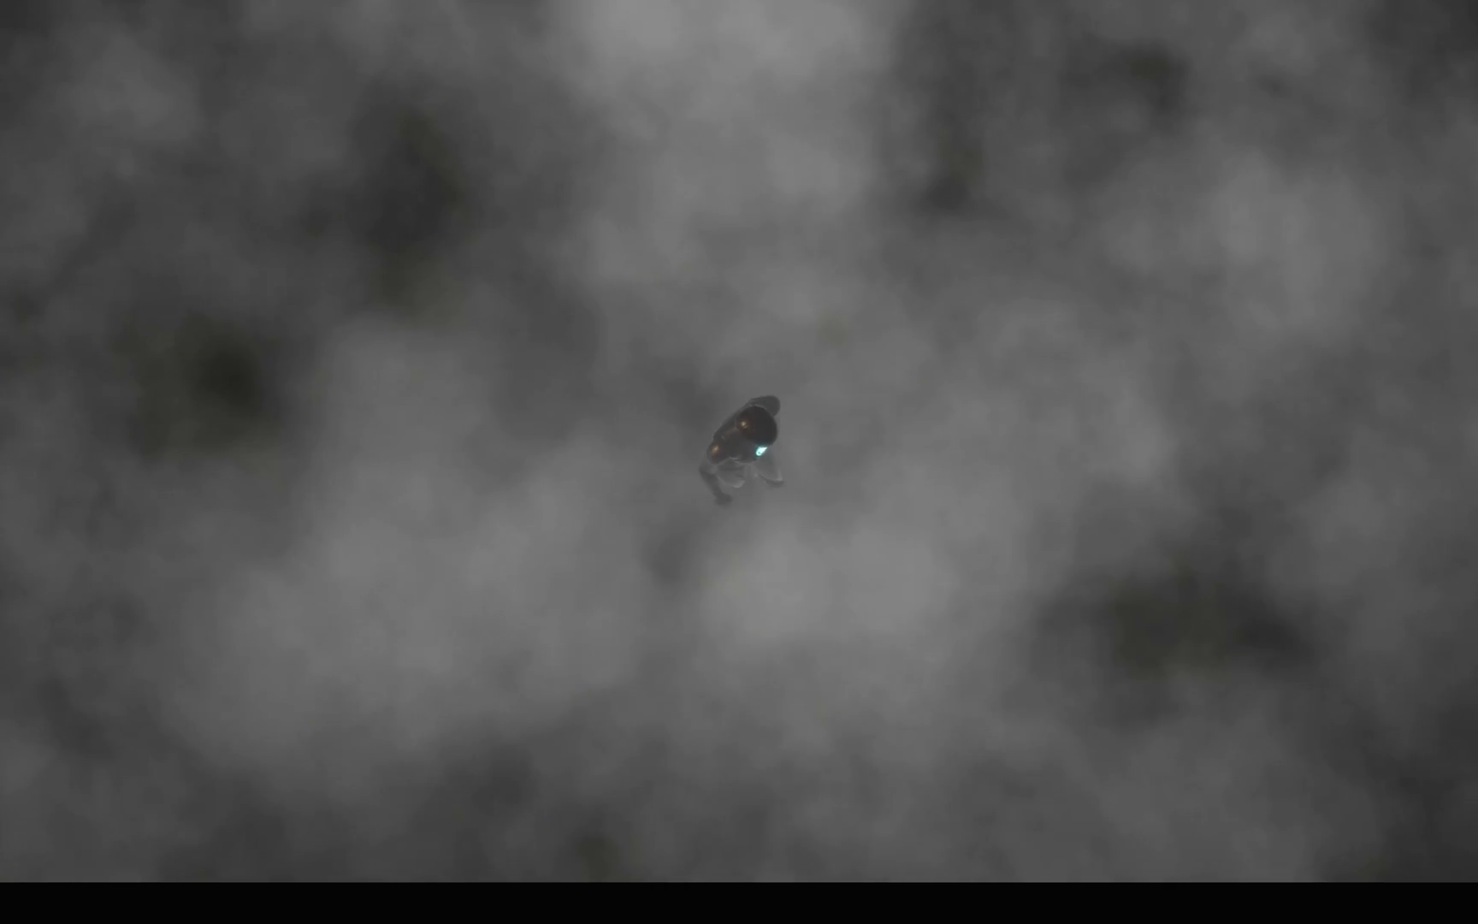
key("Escape")
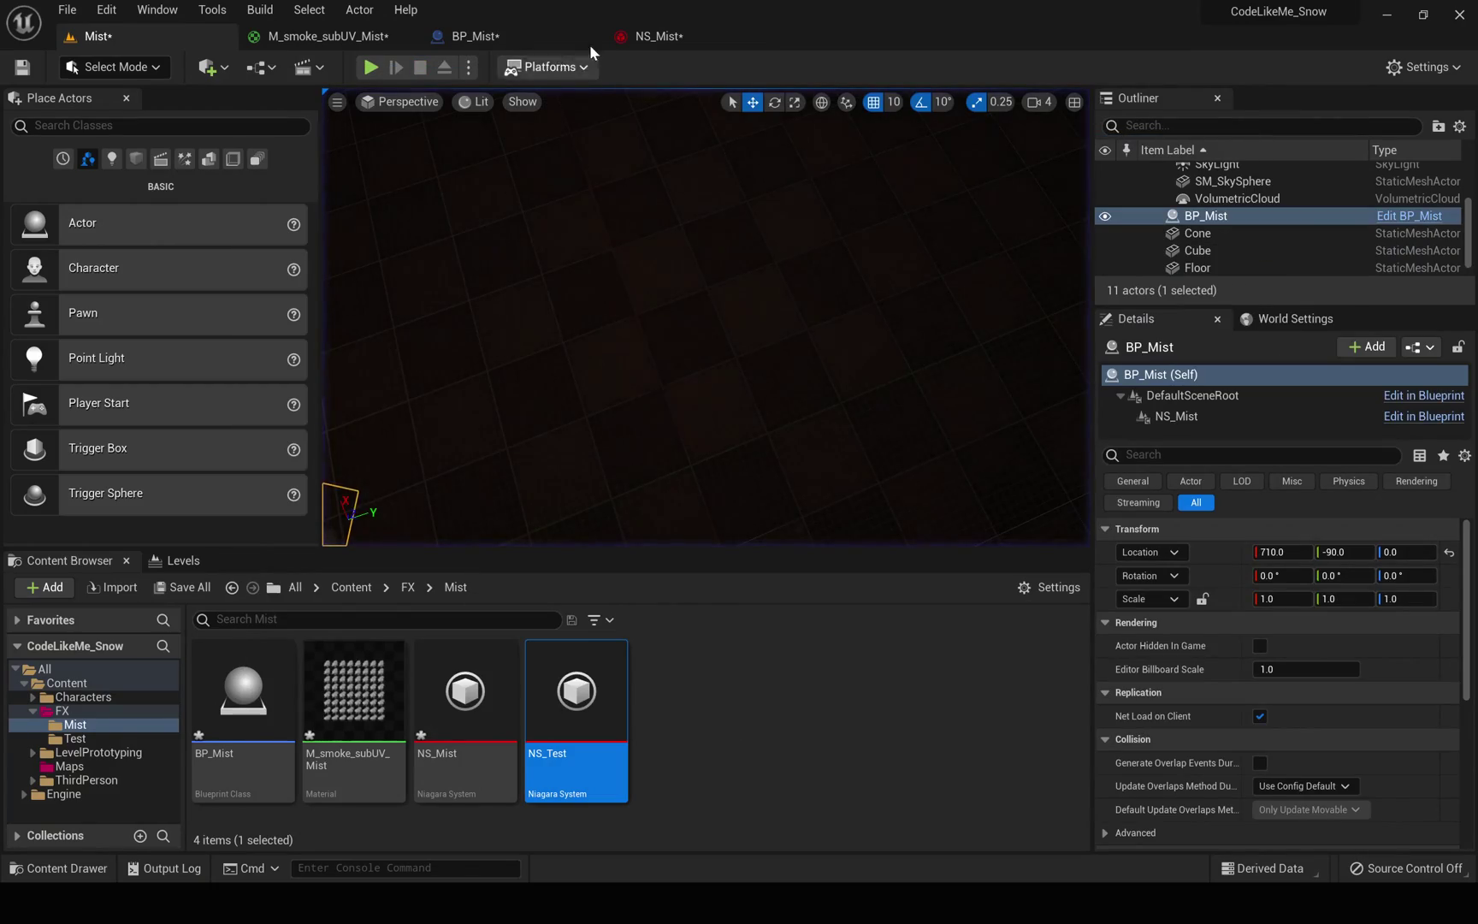
Set the Attraction Strength of NS_Mist's Point Attraction Force to -30 and compile the system
left_click(648, 36)
left_click(1193, 225)
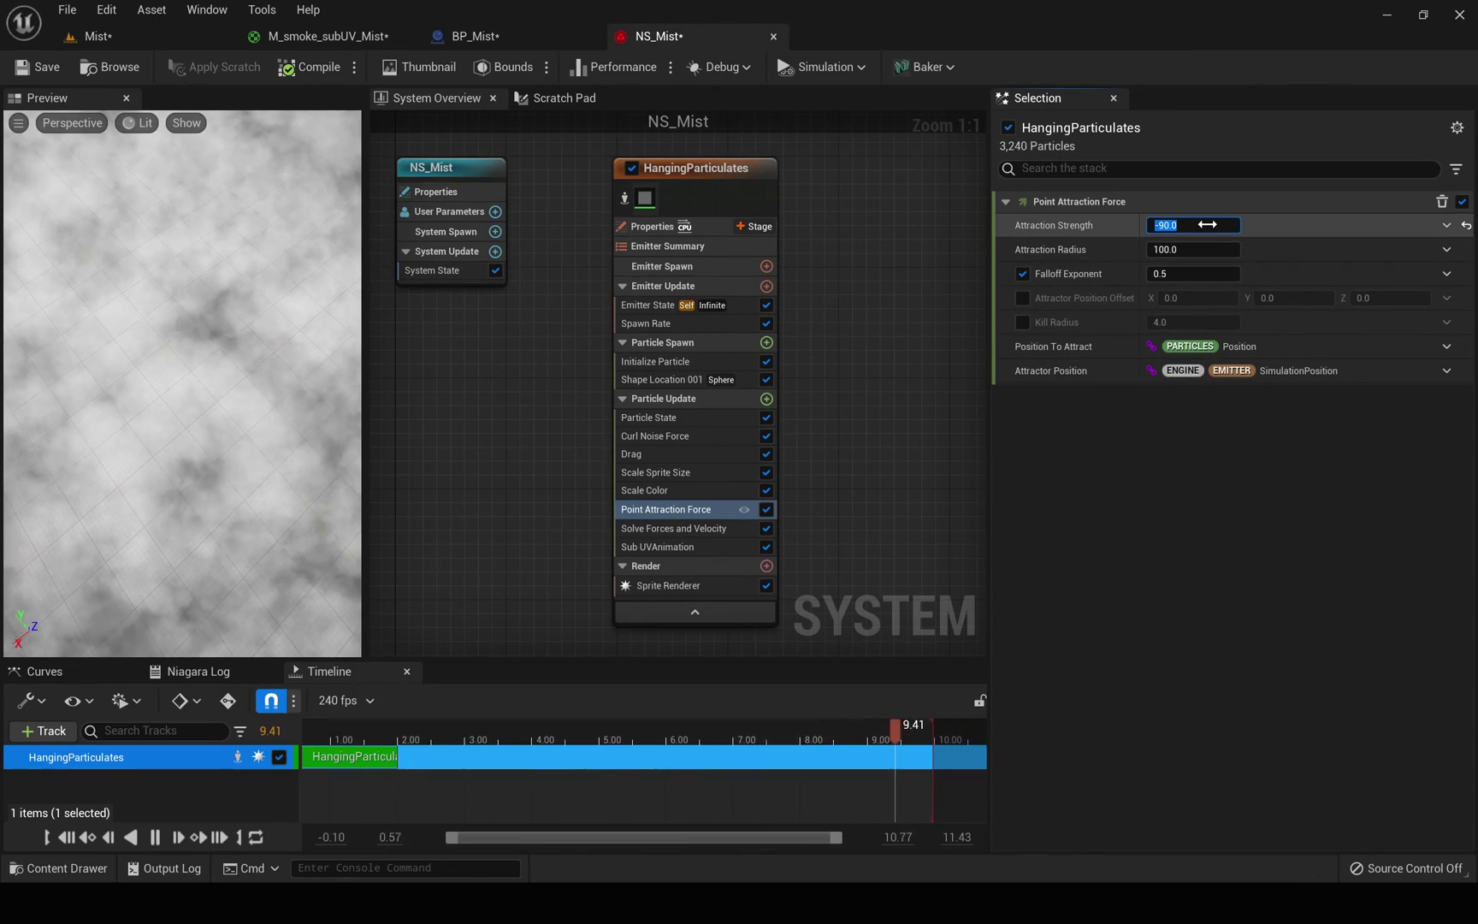
type("-30")
key("Return")
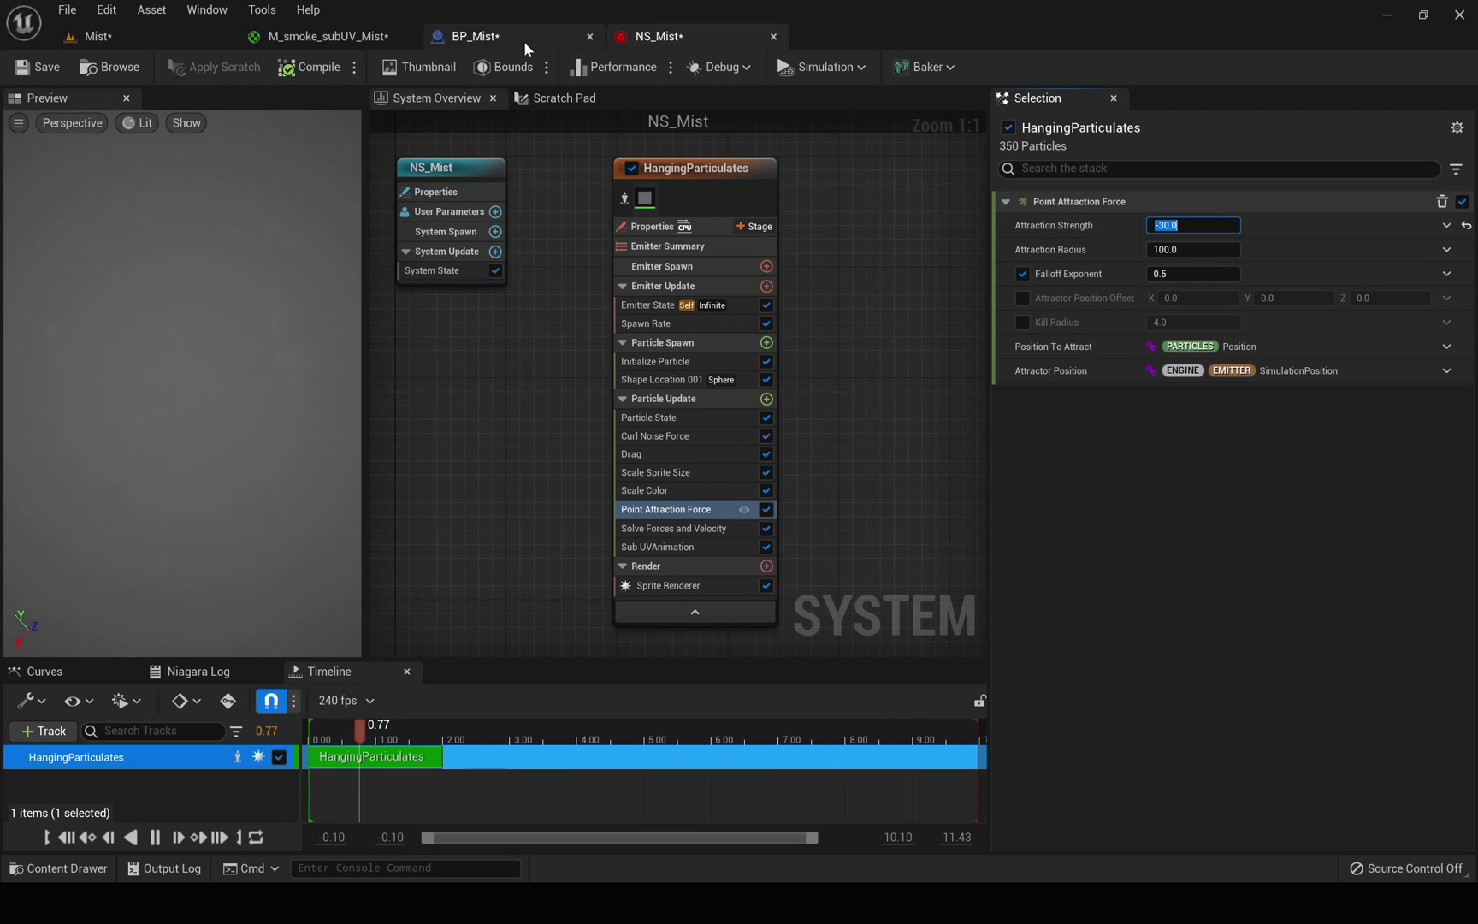
left_click(293, 69)
Locate the Mist level's Default Pawn Class from its World Settings and open the BP_ThirdPersonCharacter Blueprint
left_click(86, 36)
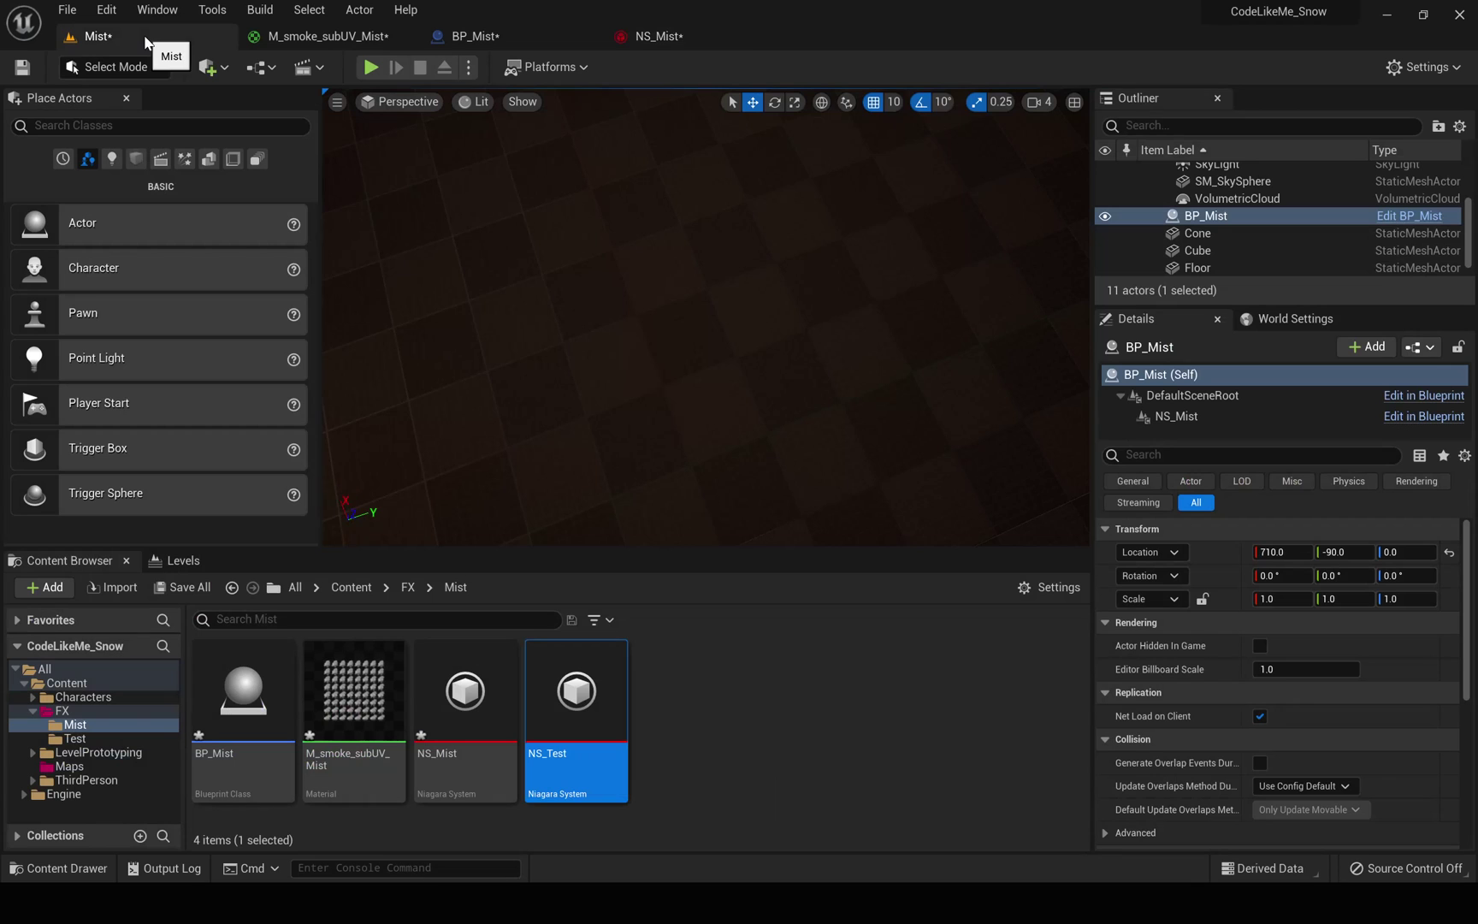
left_click(1295, 319)
left_click(1422, 516)
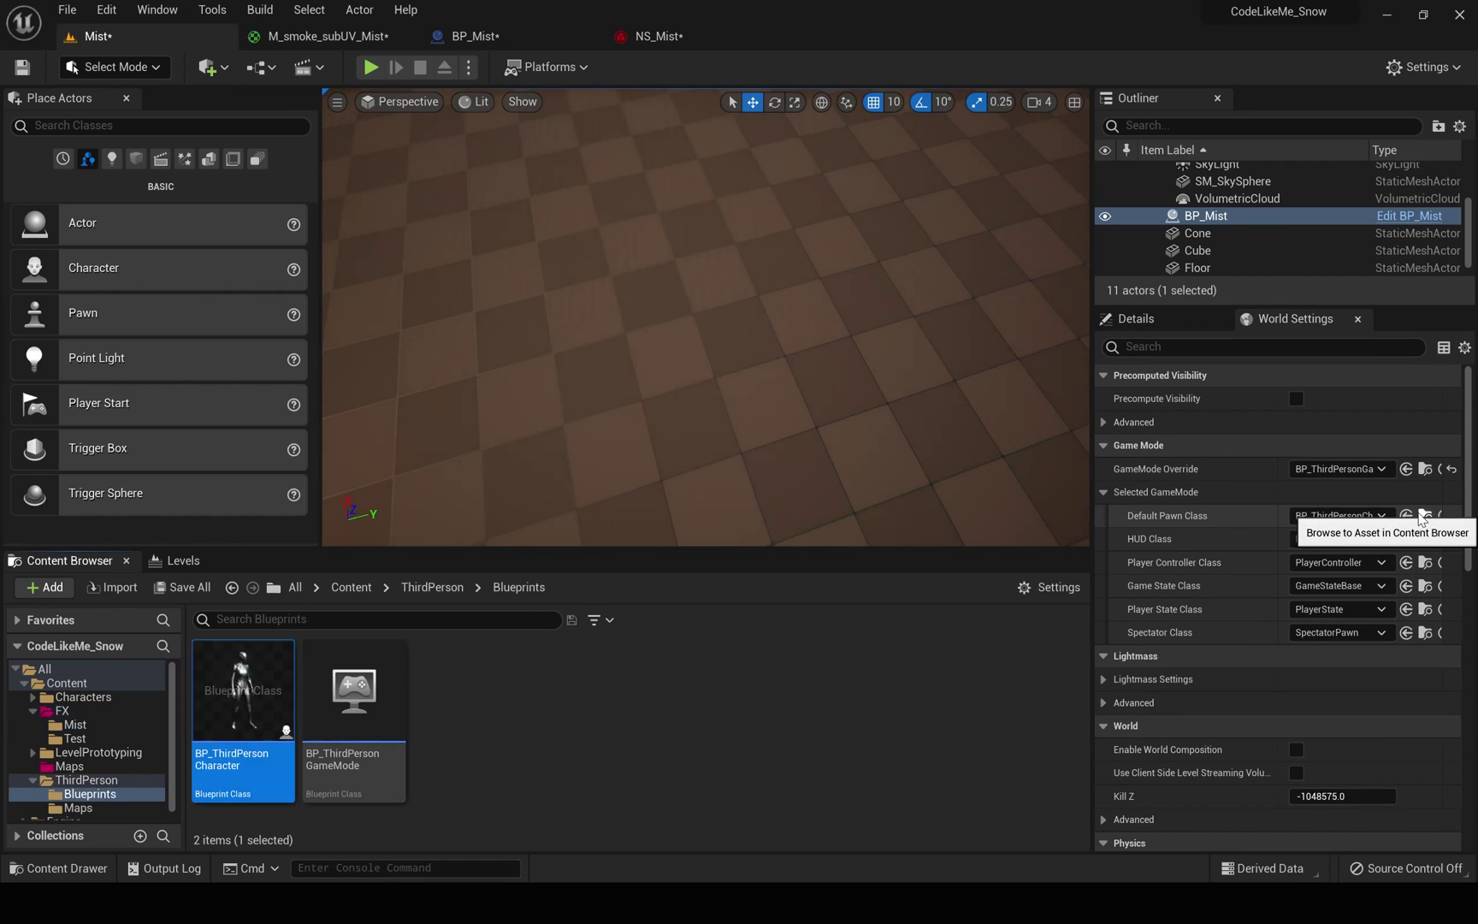
double_click(202, 742)
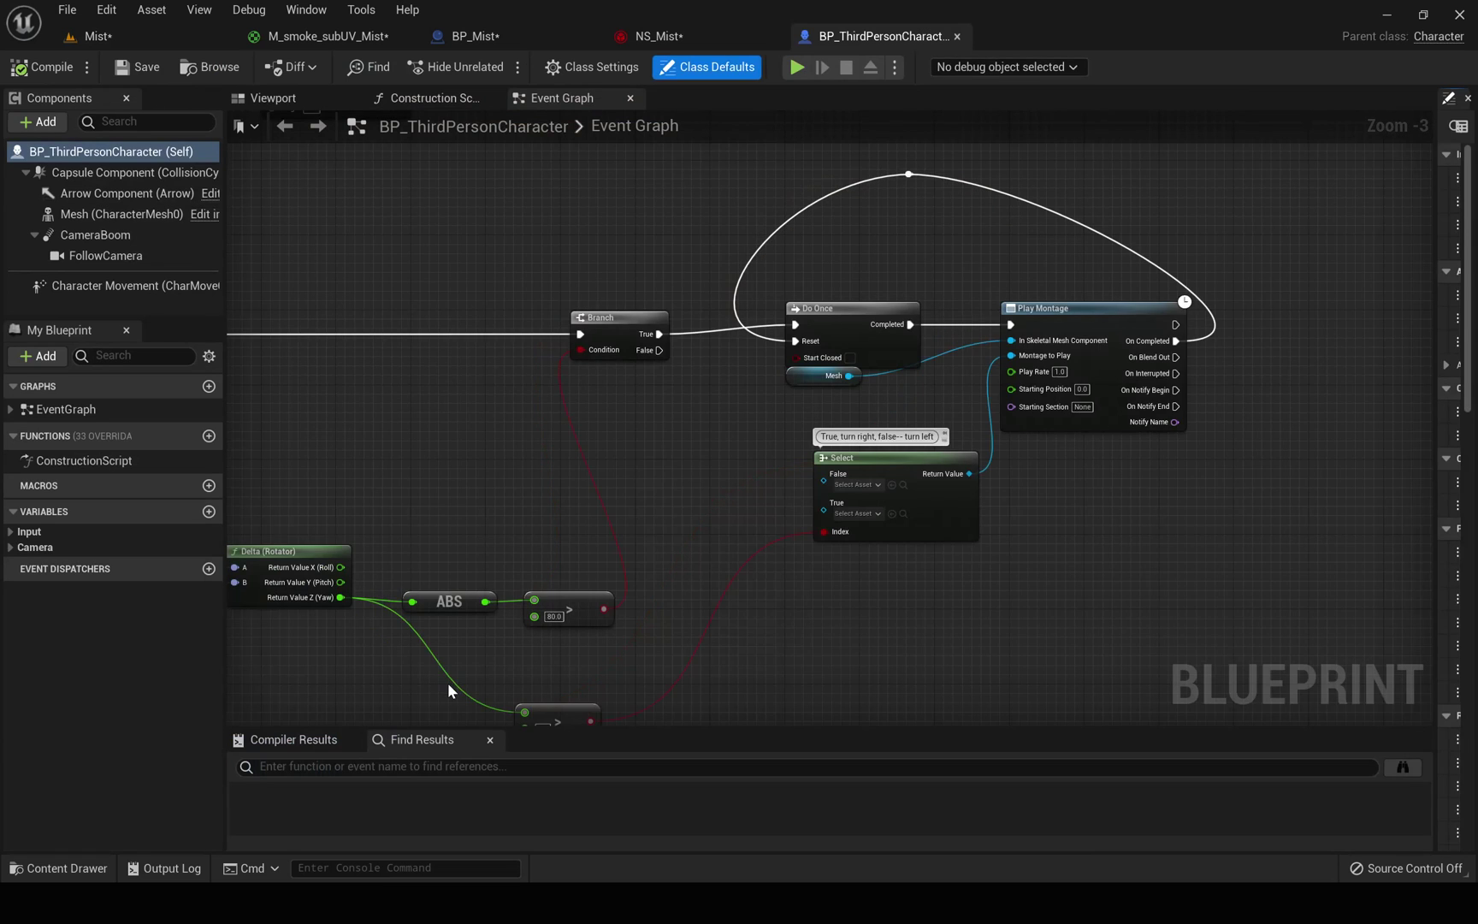
Show the character in its 3D preview and examine the Character Movement component's walking settings, including Max Walk Speed
left_click(290, 103)
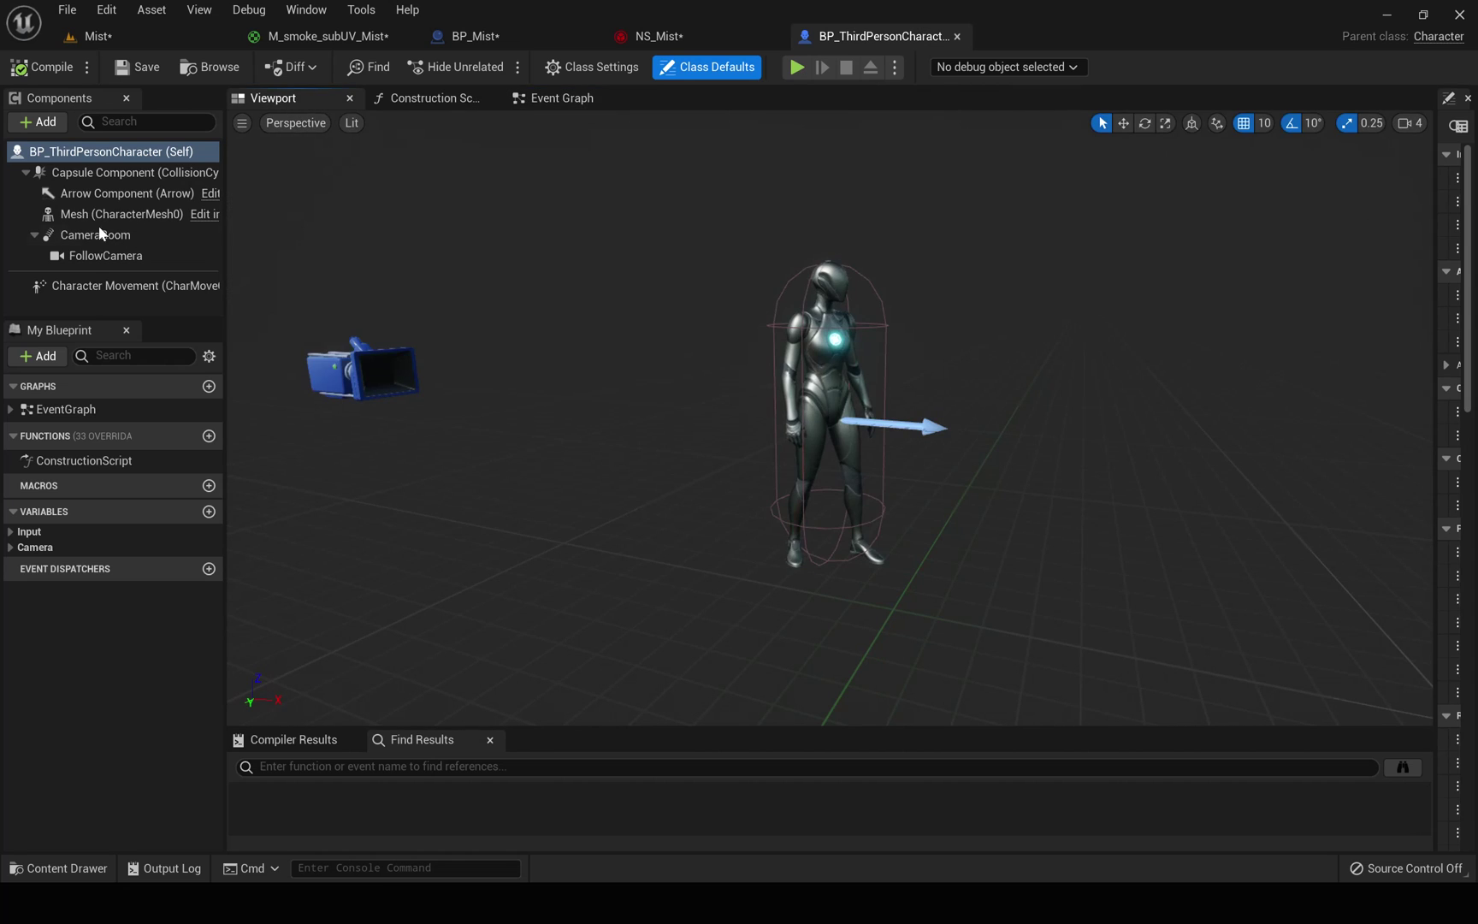
left_click(86, 286)
left_click_drag(1434, 383, 1075, 379)
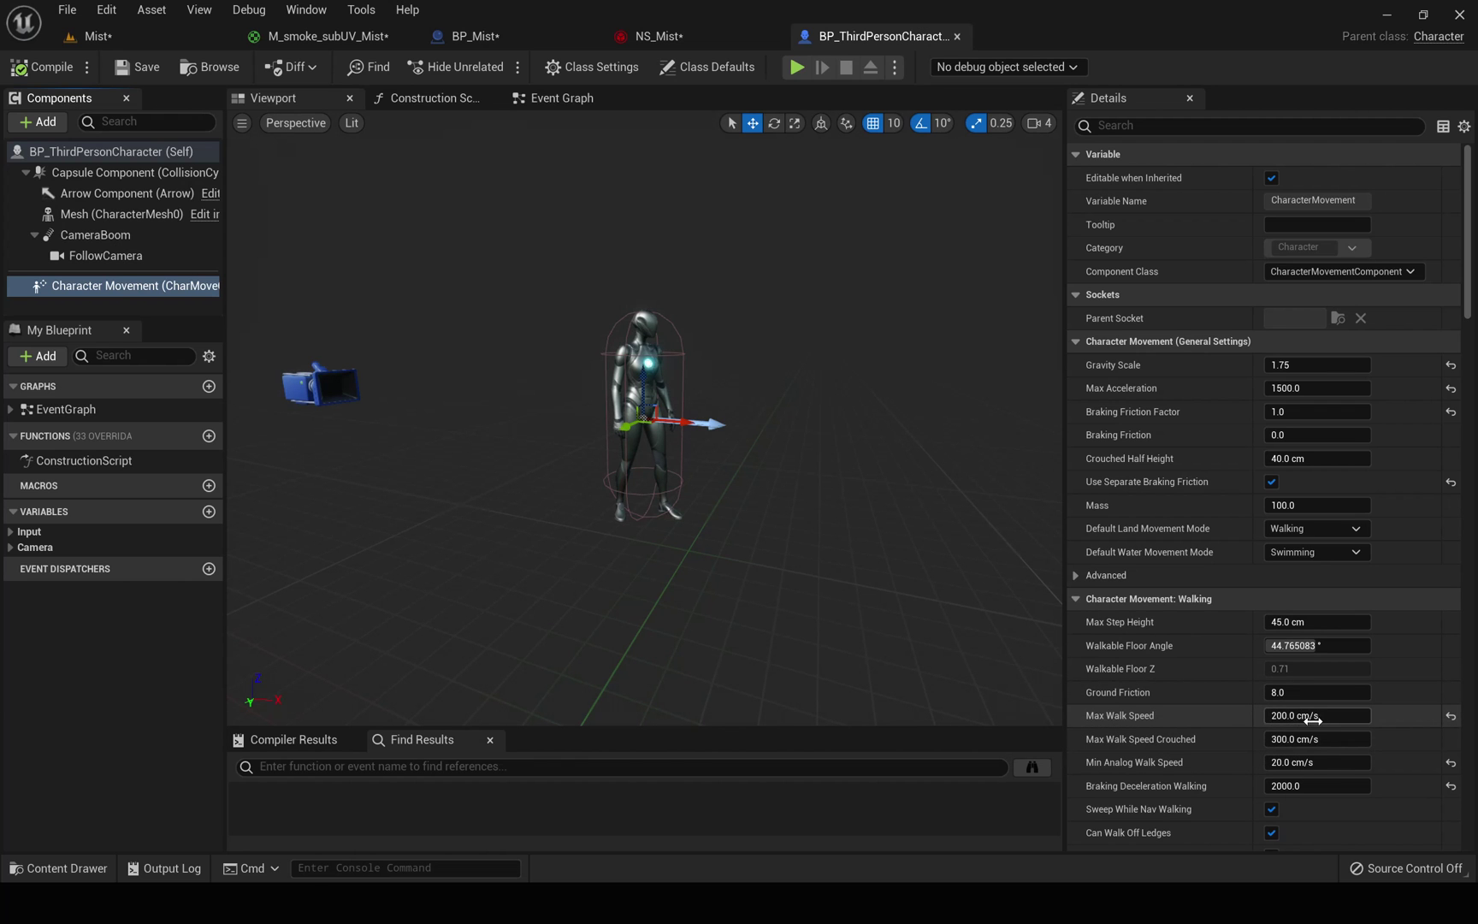
Return to the Mist level and play-test it fullscreen, walking the character forward to check the softer mist repulsion
left_click(140, 38)
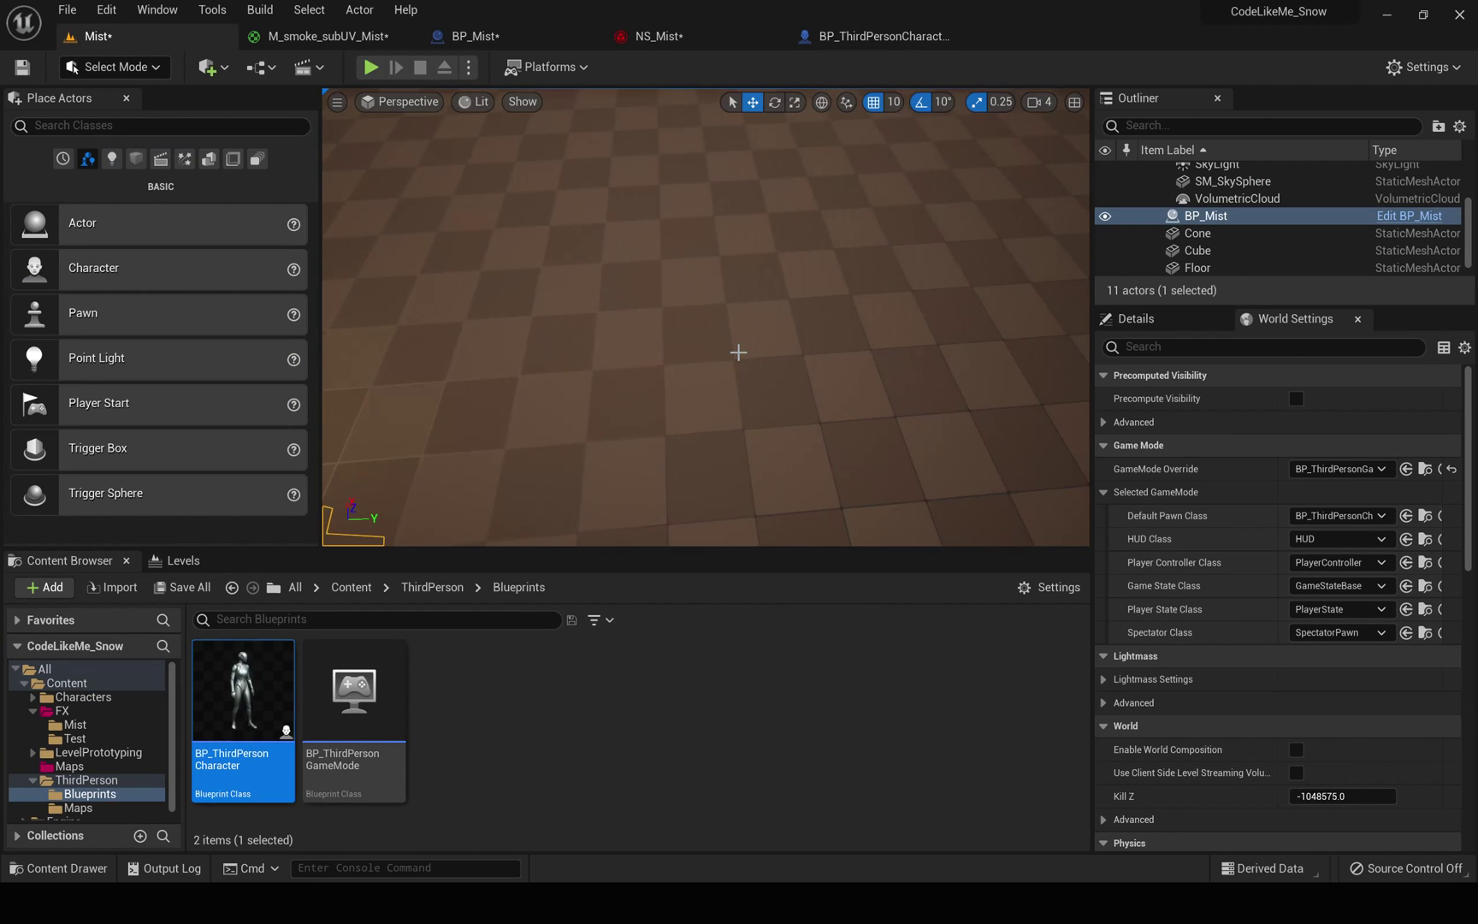
key("F11")
key("alt+p")
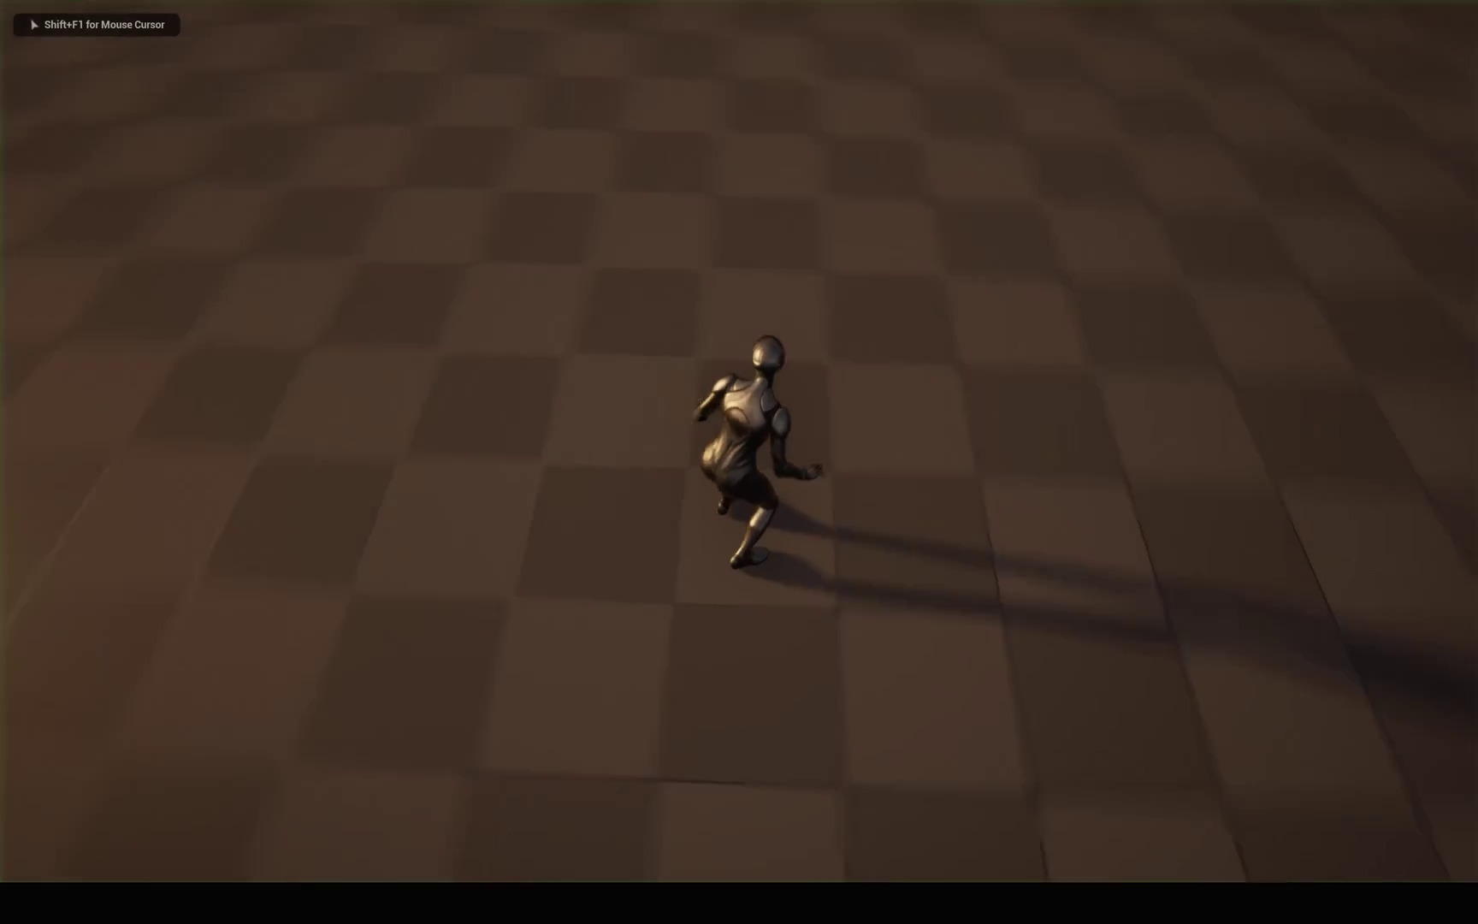
key("w")
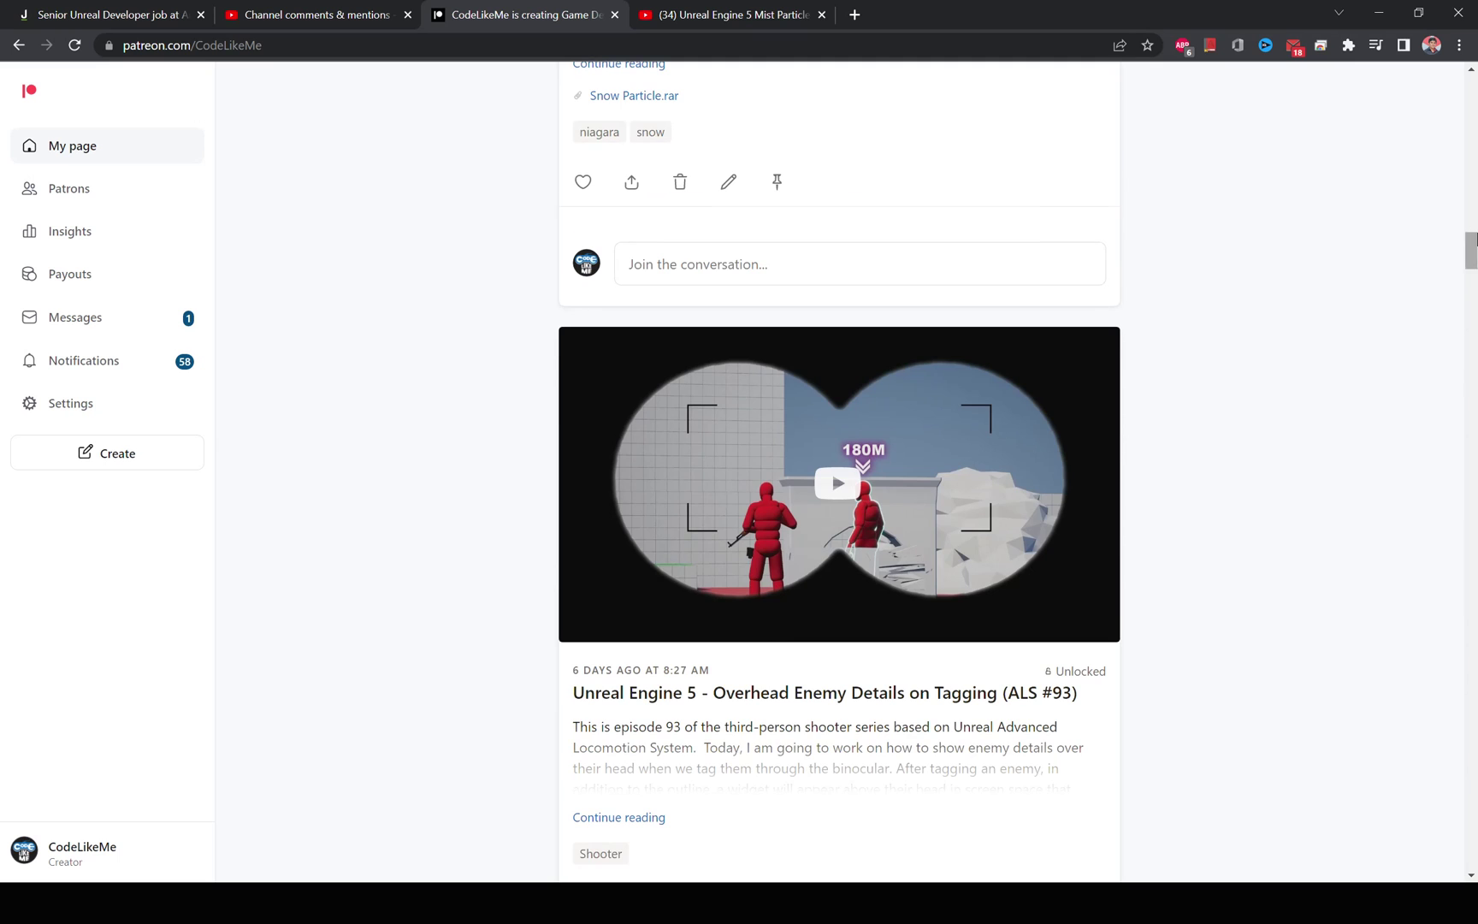
Browse down through the older tutorial posts on the CodeLikeMe Patreon page in the web browser
left_click_drag(1477, 203, 1474, 350)
scroll(1423, 334, "down", 6)
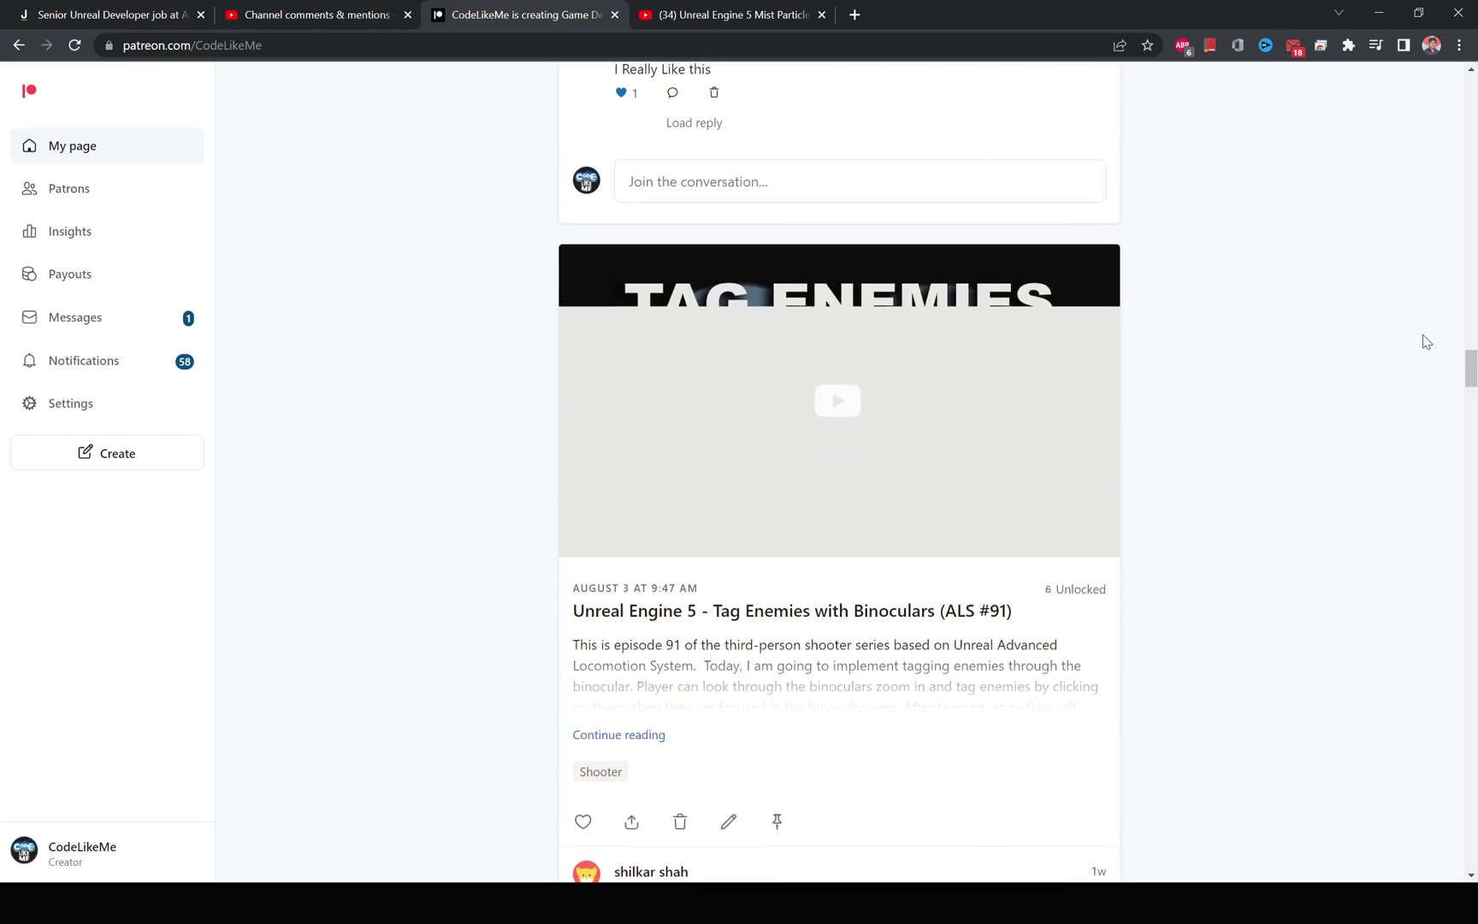
scroll(1425, 340, "down", 15)
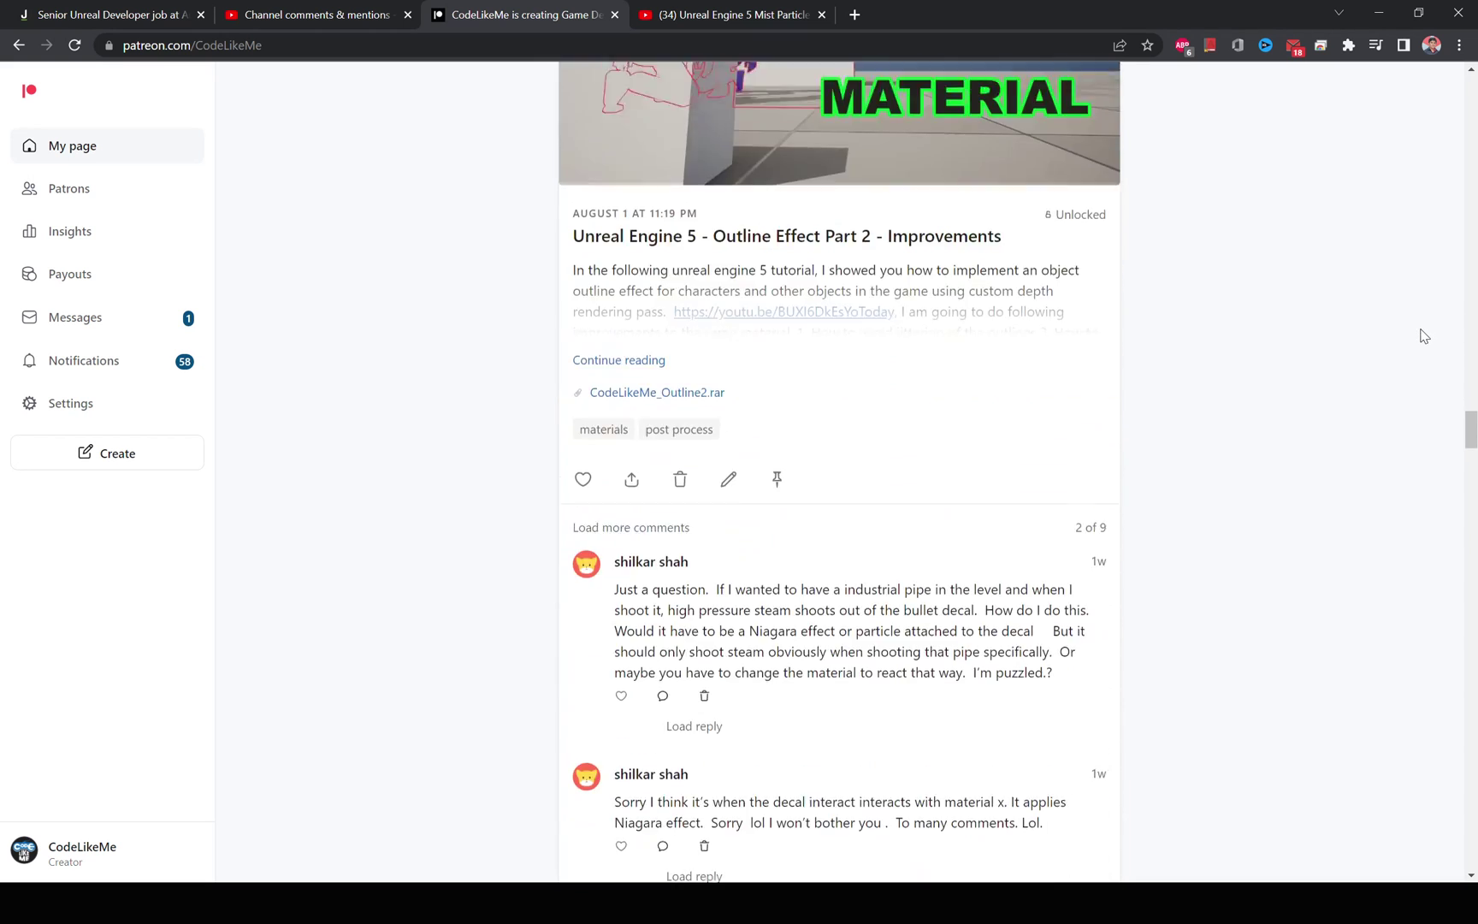
scroll(1424, 336, "down", 15)
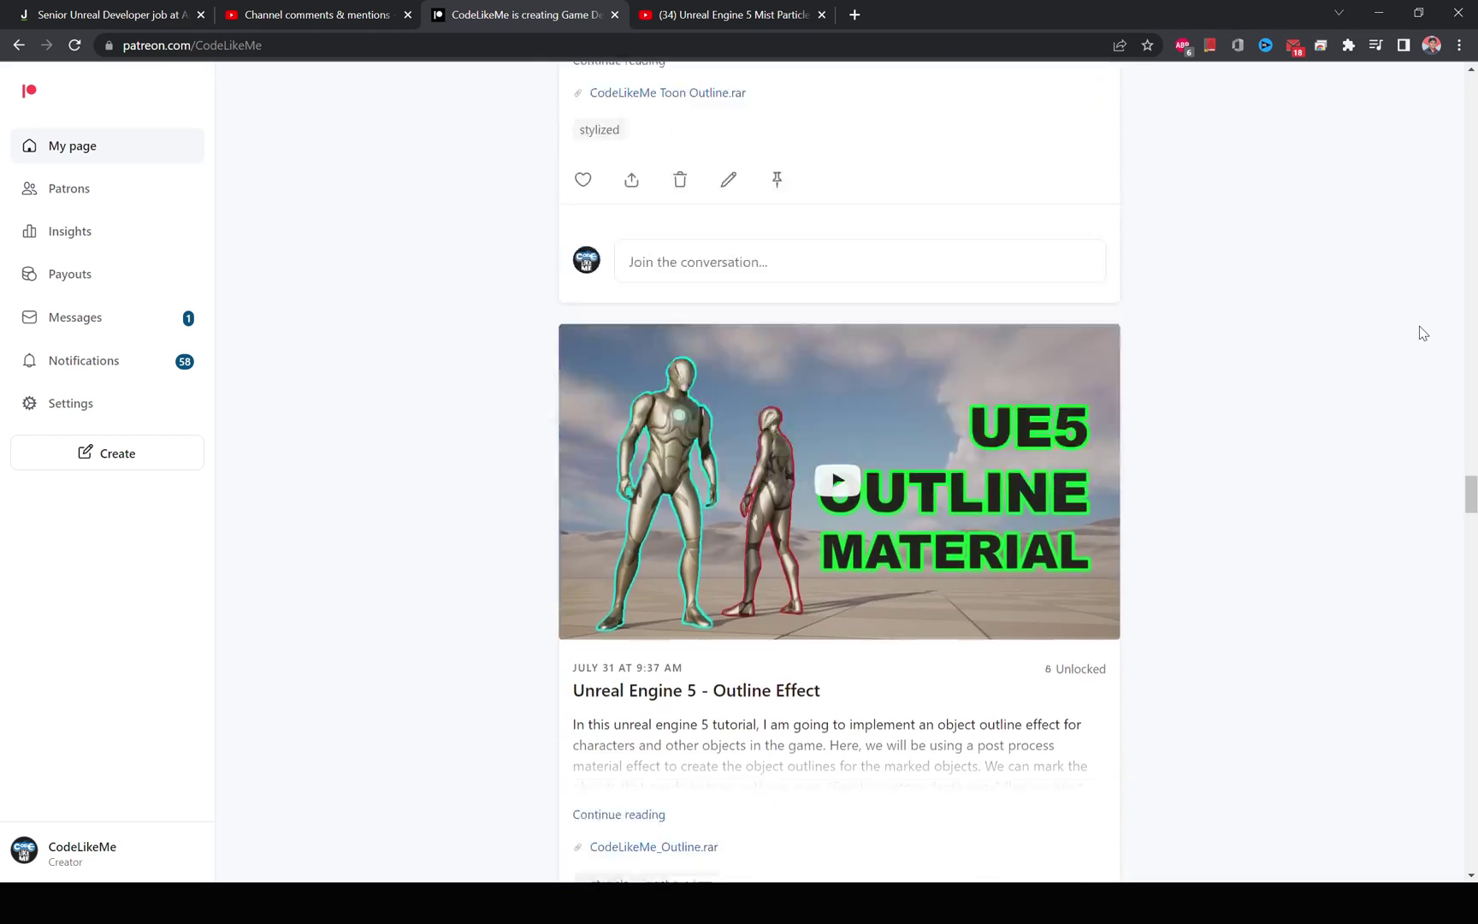